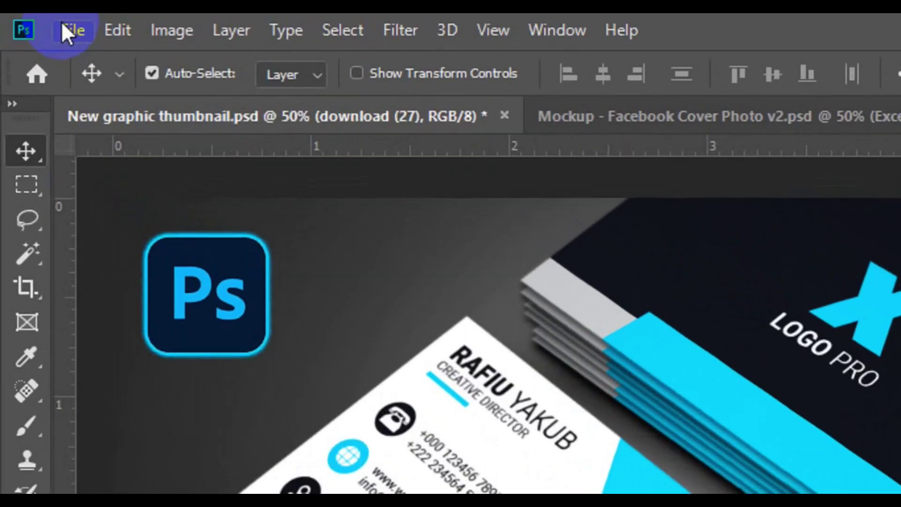
# Step: Start a new document named 'Modern Facebook cover' measured in pixels
pyautogui.click(33, 20)
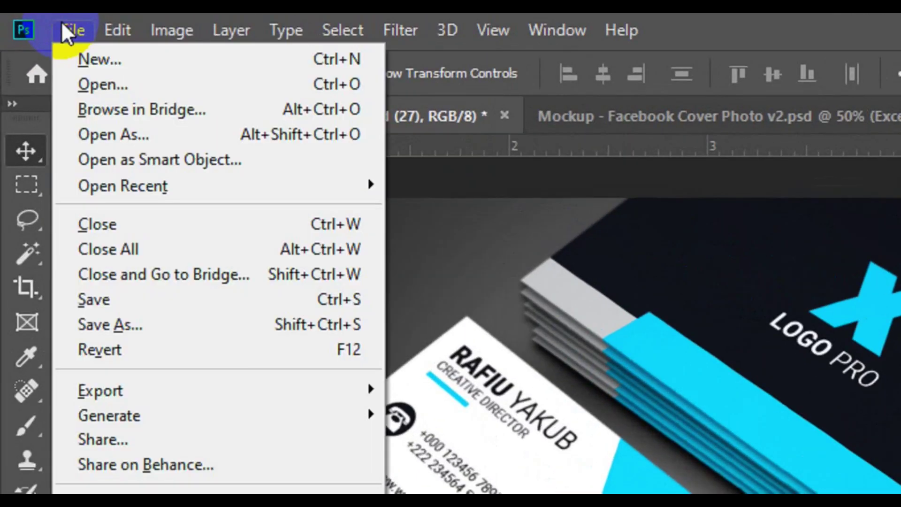
pyautogui.click(147, 65)
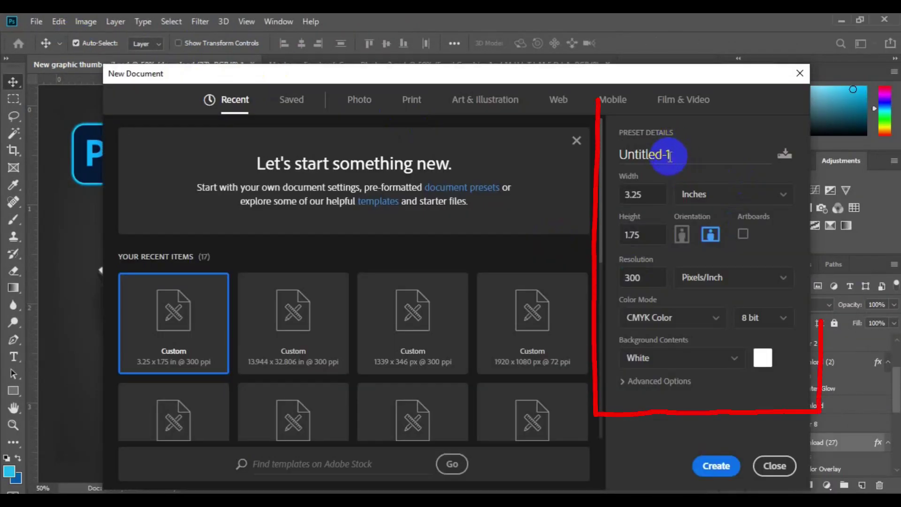
pyautogui.click(671, 155)
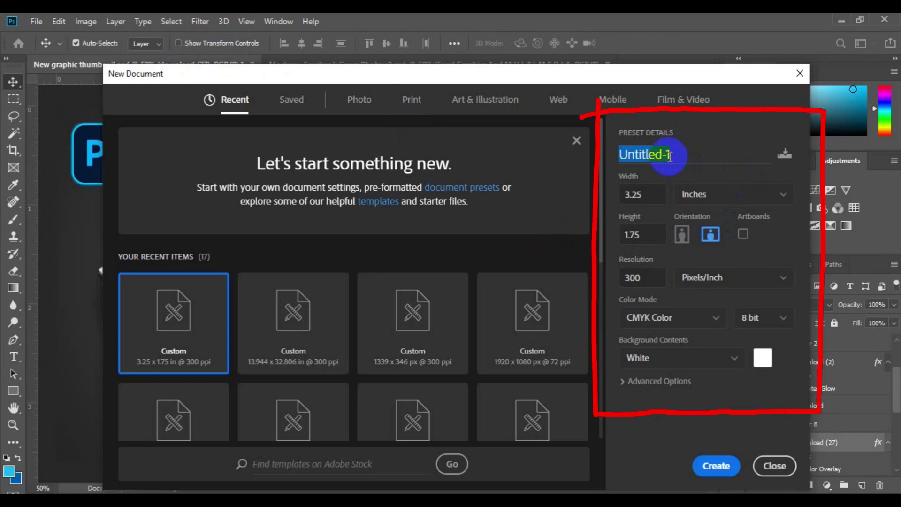
pyautogui.write('Moder')
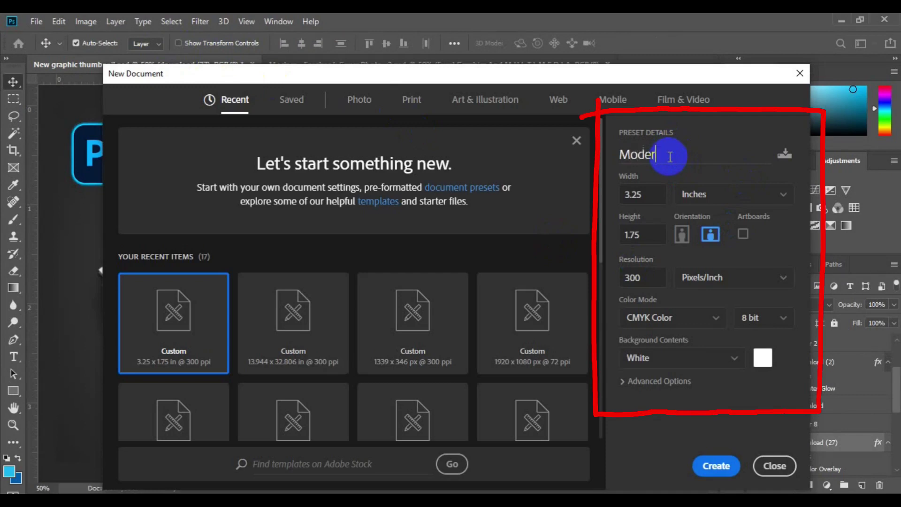
pyautogui.write('n Flacebook co')
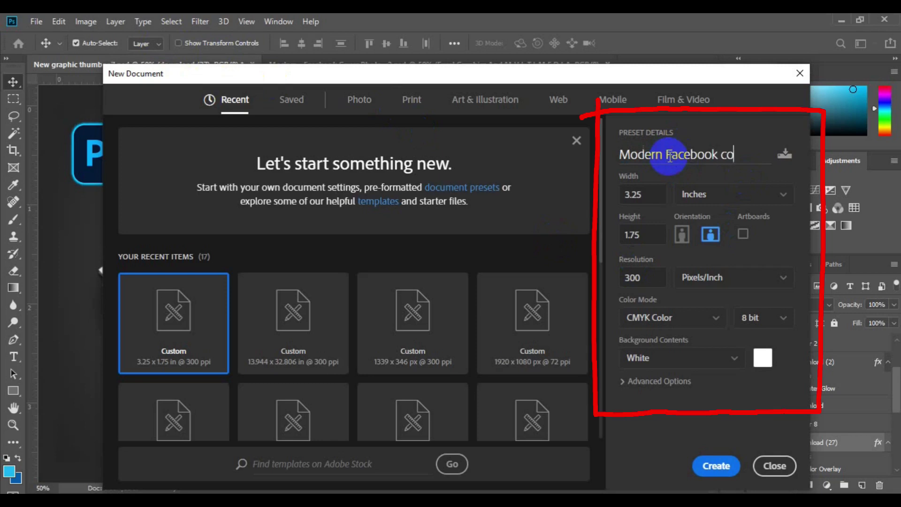
pyautogui.write('ver')
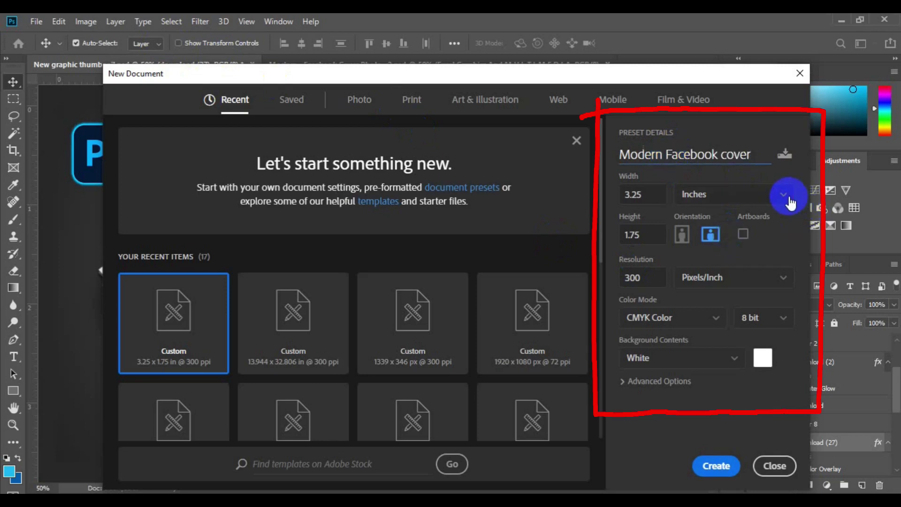
pyautogui.click(783, 197)
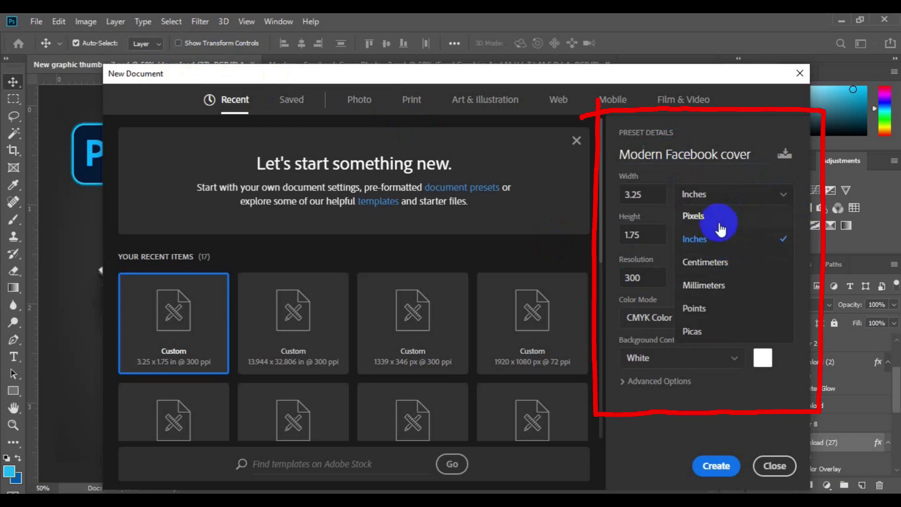
pyautogui.click(720, 229)
# Step: Set the document size to 851 px wide by 315 px high
pyautogui.doubleClick(641, 201)
pyautogui.press('BackSpace')
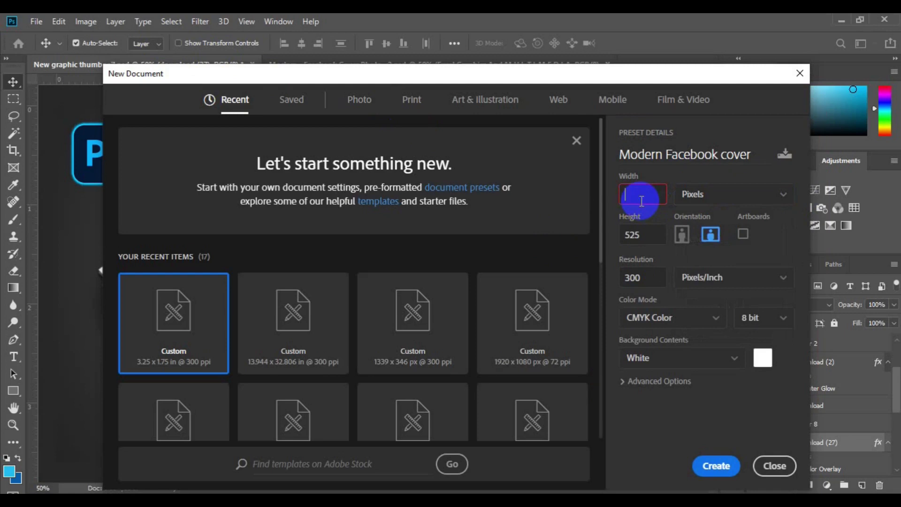
pyautogui.write('851')
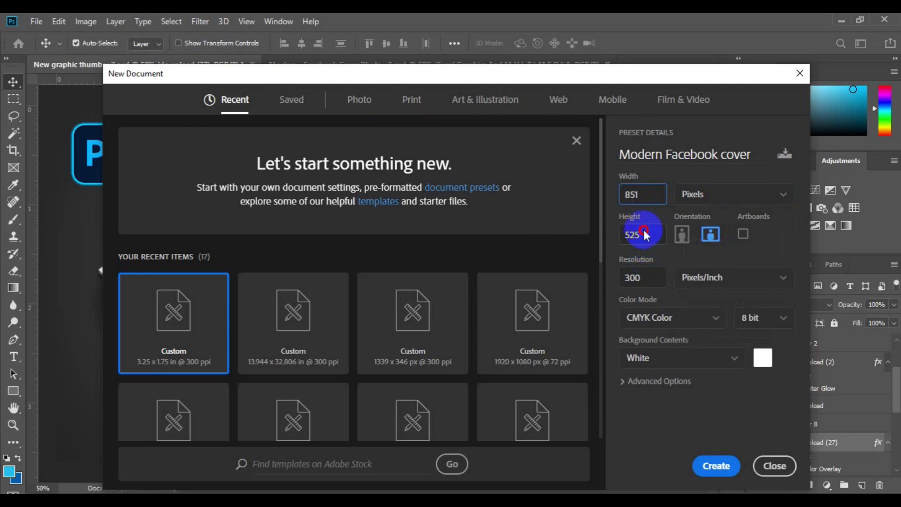
pyautogui.doubleClick(645, 230)
pyautogui.write('315')
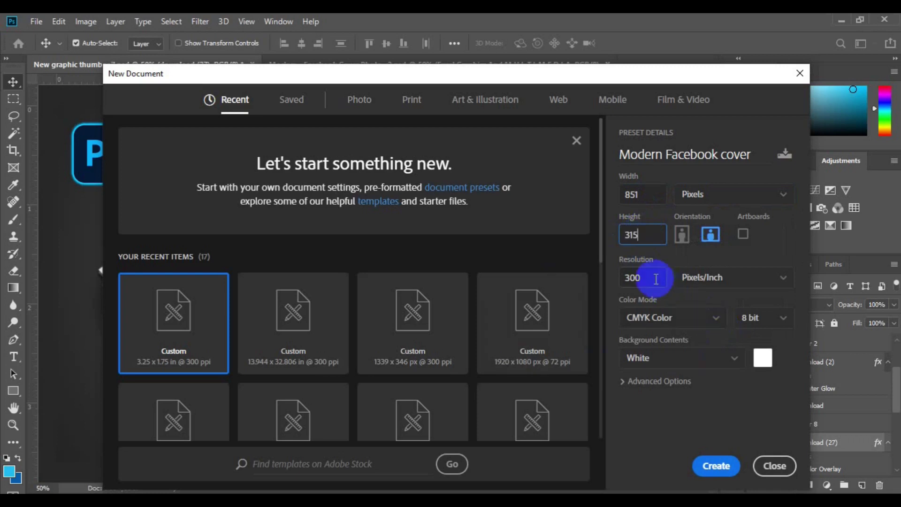
# Step: Keep 300 ppi resolution, choose RGB Color, and create the document
pyautogui.moveTo(653, 277); pyautogui.dragTo(611, 278)
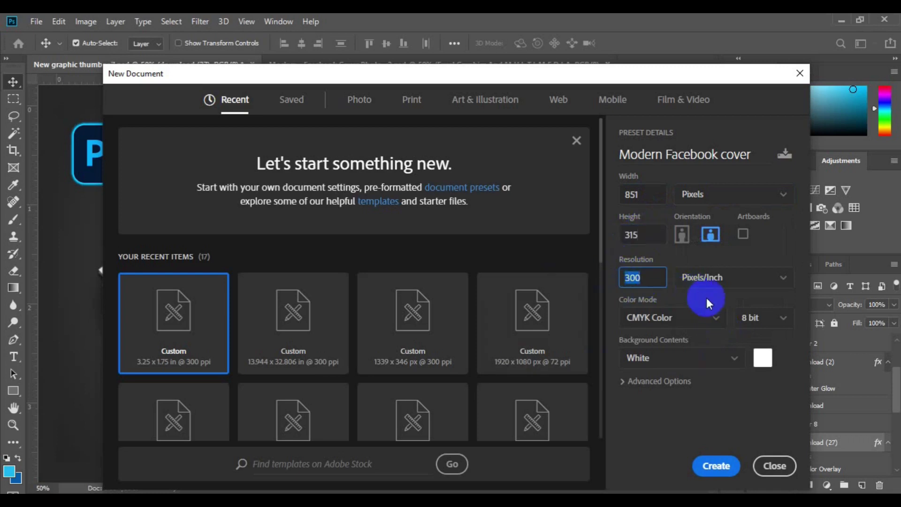
pyautogui.click(718, 319)
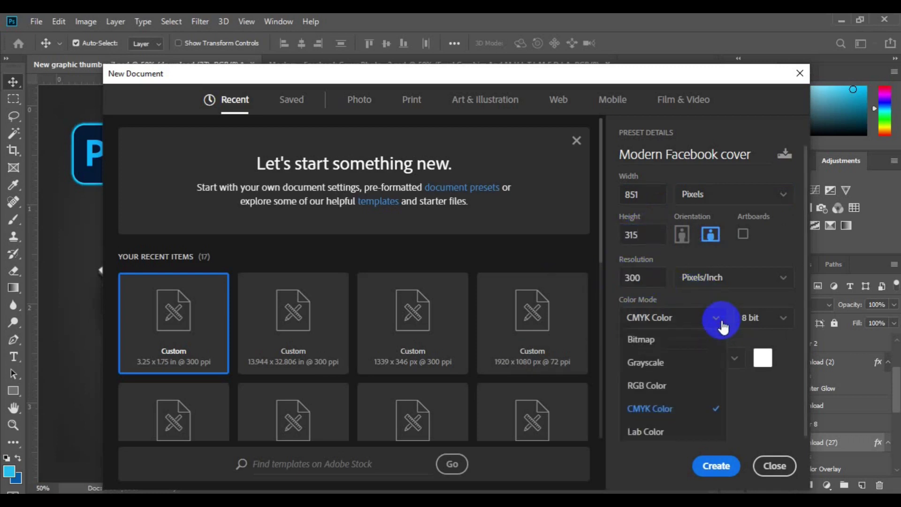
pyautogui.click(663, 387)
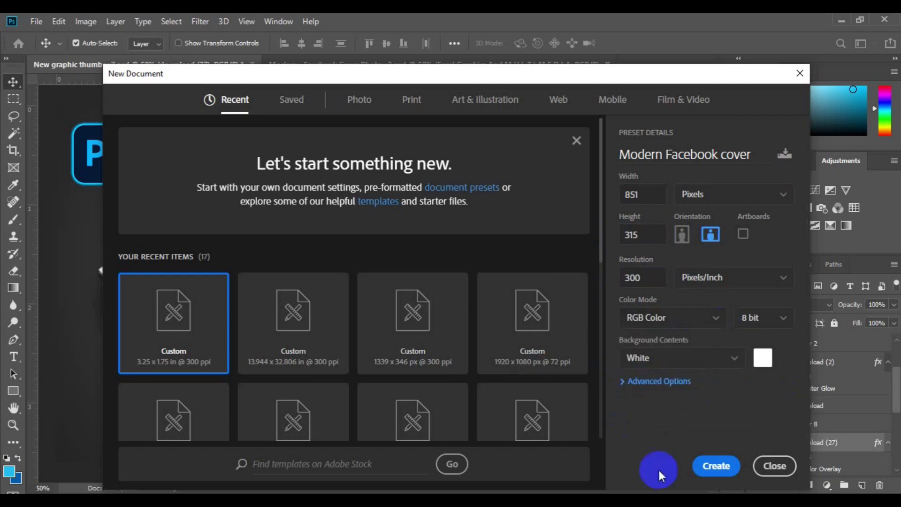
pyautogui.click(716, 467)
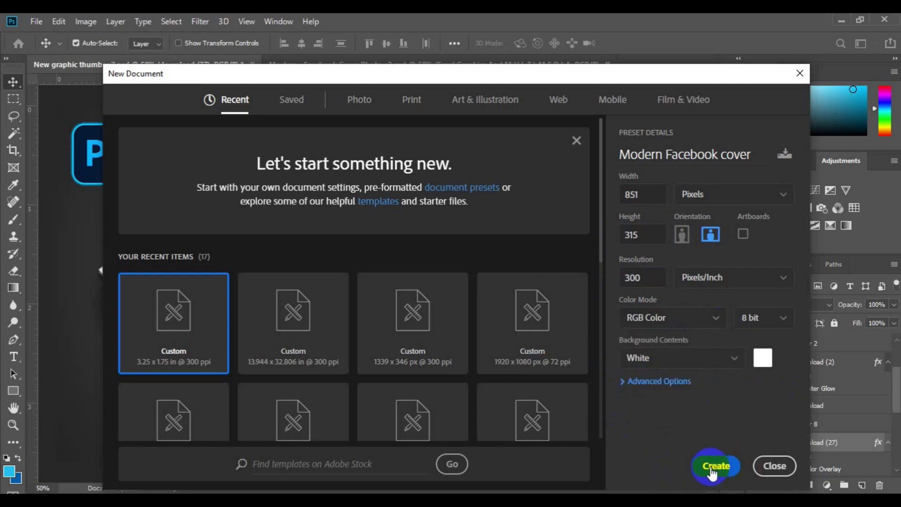
pyautogui.click(712, 472)
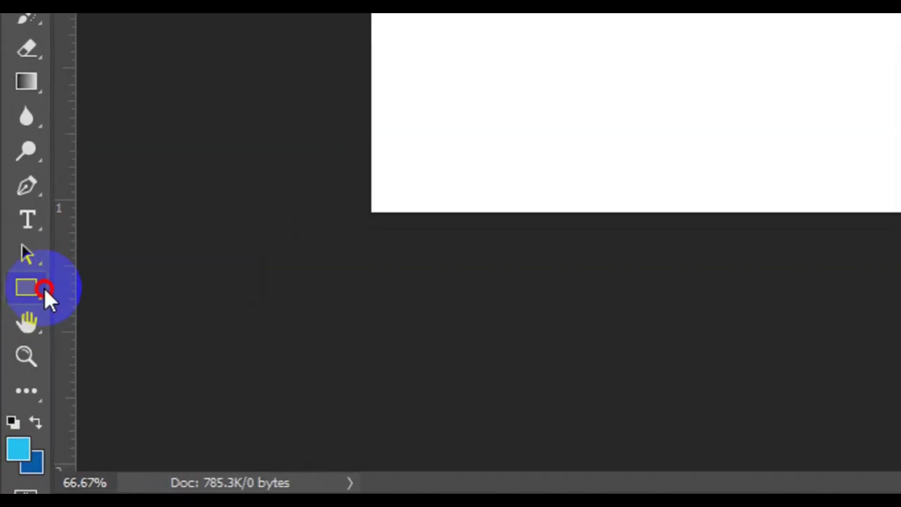
# Step: Select the Ellipse Tool in shape mode with a grey fill
pyautogui.click(44, 288)
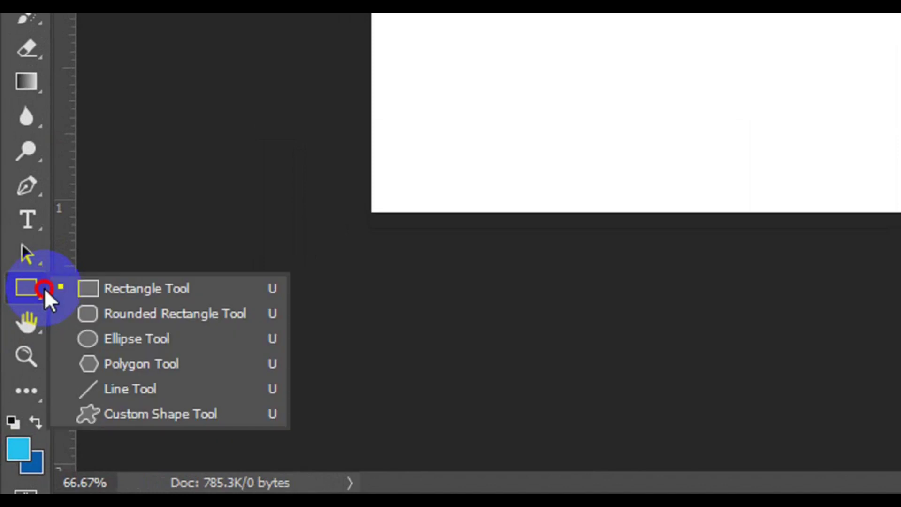
pyautogui.click(187, 339)
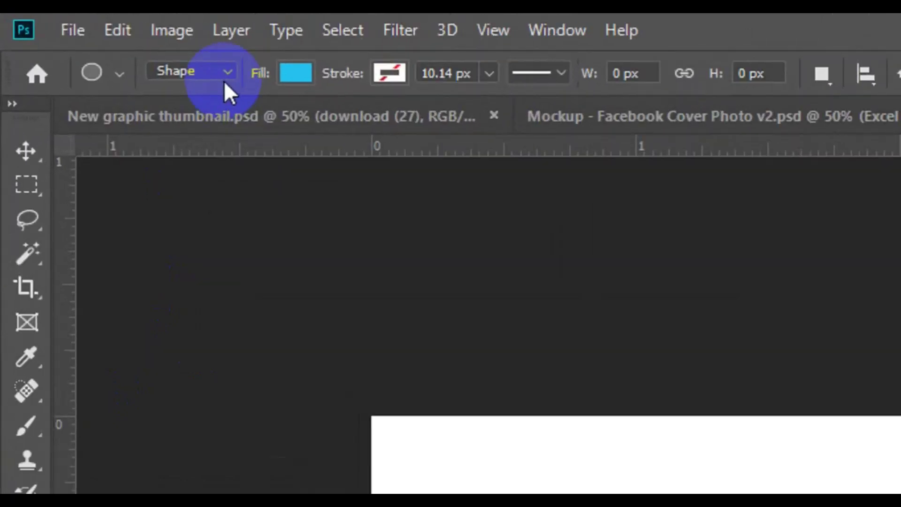
pyautogui.click(224, 78)
pyautogui.click(218, 89)
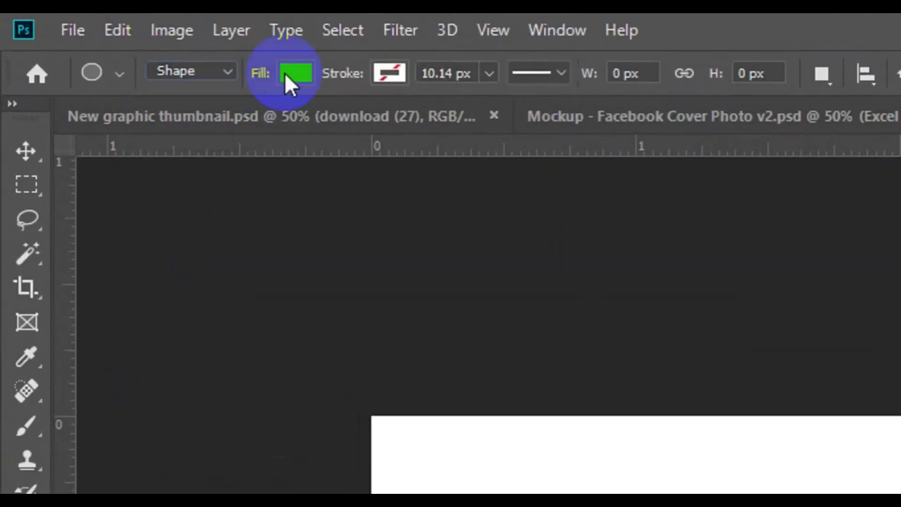
pyautogui.click(297, 73)
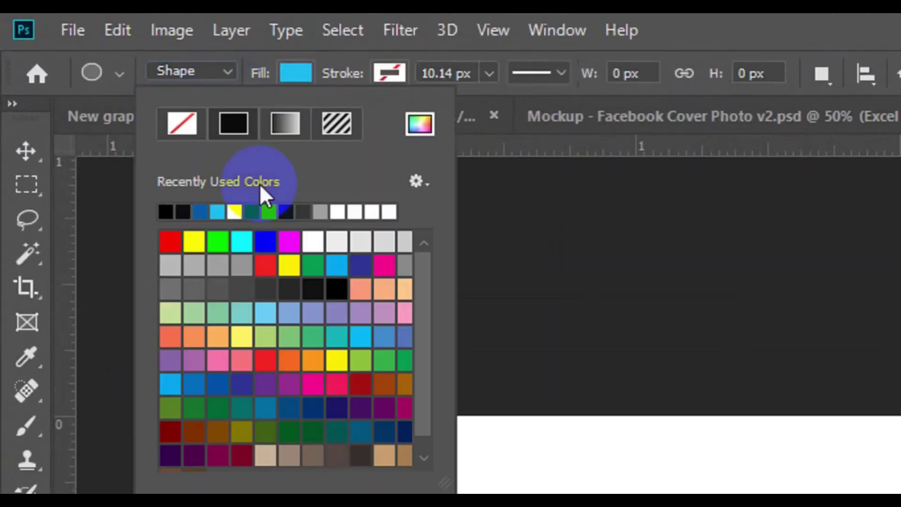
pyautogui.click(214, 262)
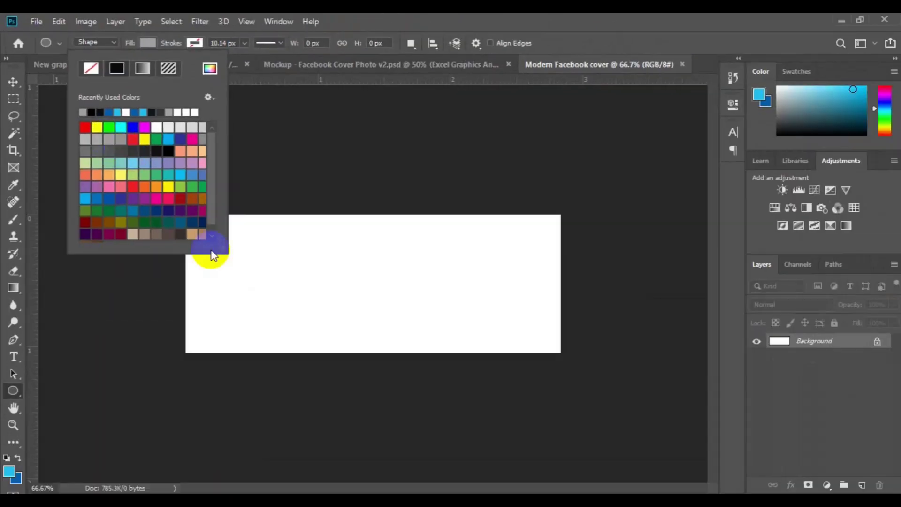
pyautogui.click(219, 308)
# Step: Draw a 450 × 450 px grey circle over the canvas's left edge
pyautogui.moveTo(224, 311)
pyautogui.mouseDown()
pyautogui.moveTo(268, 314)
pyautogui.moveTo(387, 408)
pyautogui.mouseUp()
pyautogui.press('alt')
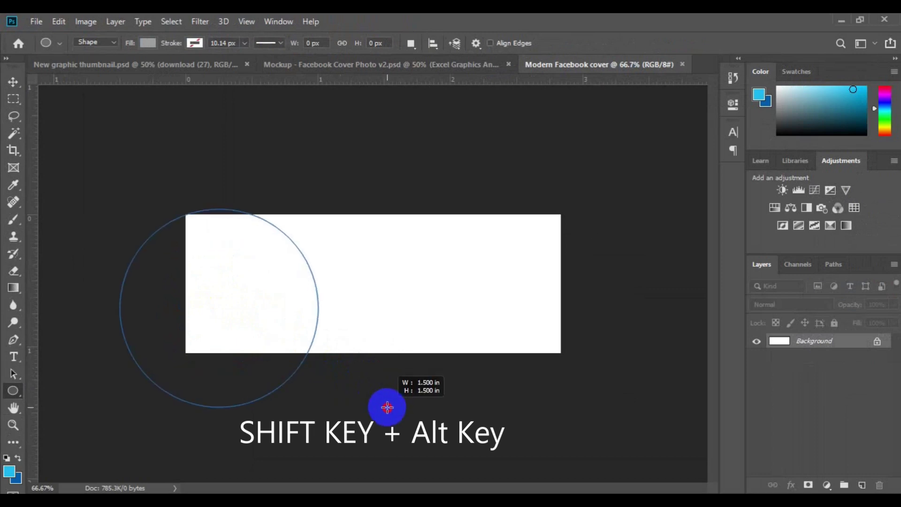
pyautogui.moveTo(387, 407); pyautogui.dragTo(387, 407)
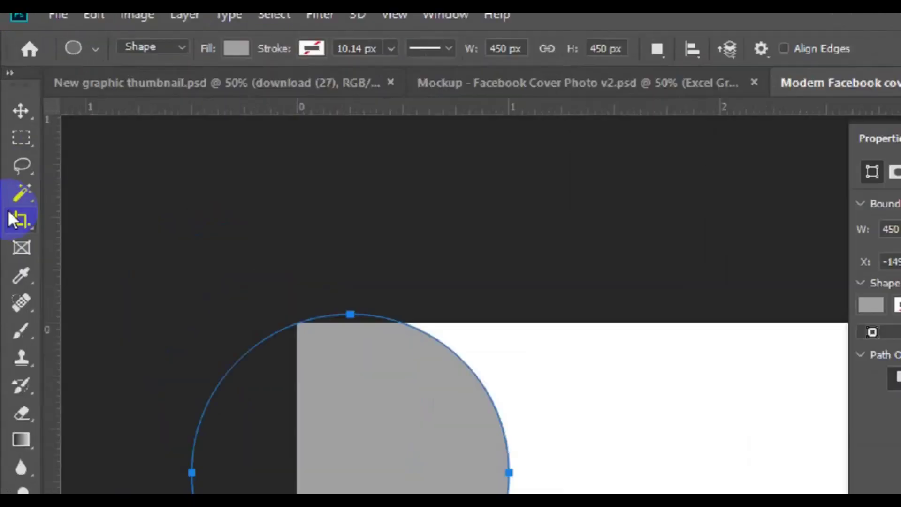
pyautogui.click(18, 121)
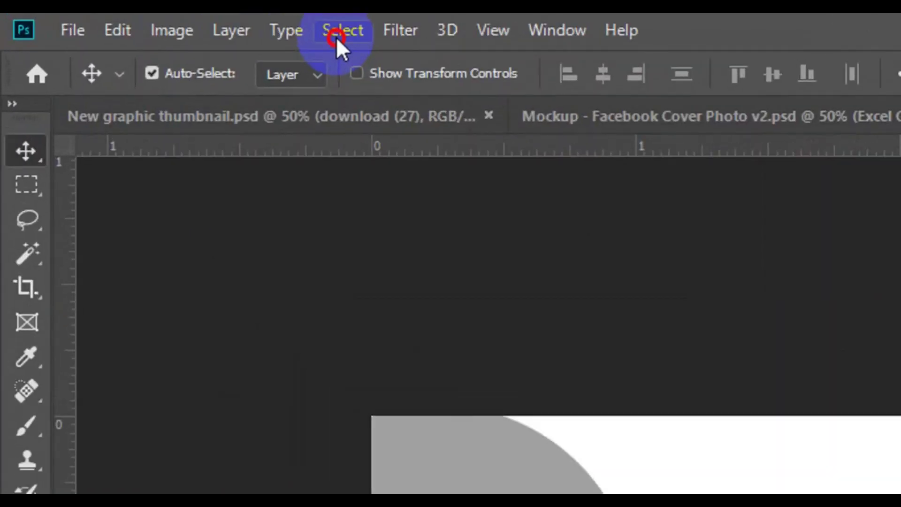
# Step: Align the grey circle to the canvas's vertical centre, then deselect, leaving it at X -149, Y -67 px
pyautogui.click(336, 38)
pyautogui.click(362, 58)
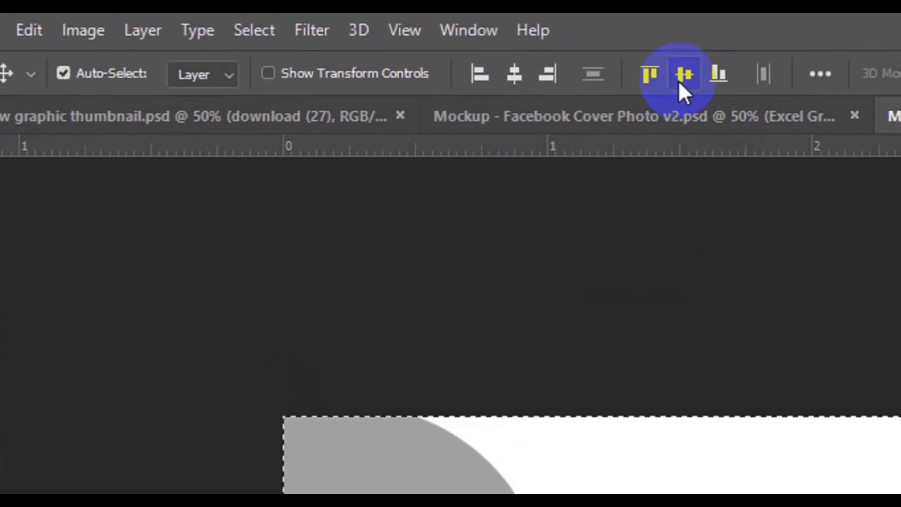
pyautogui.click(678, 80)
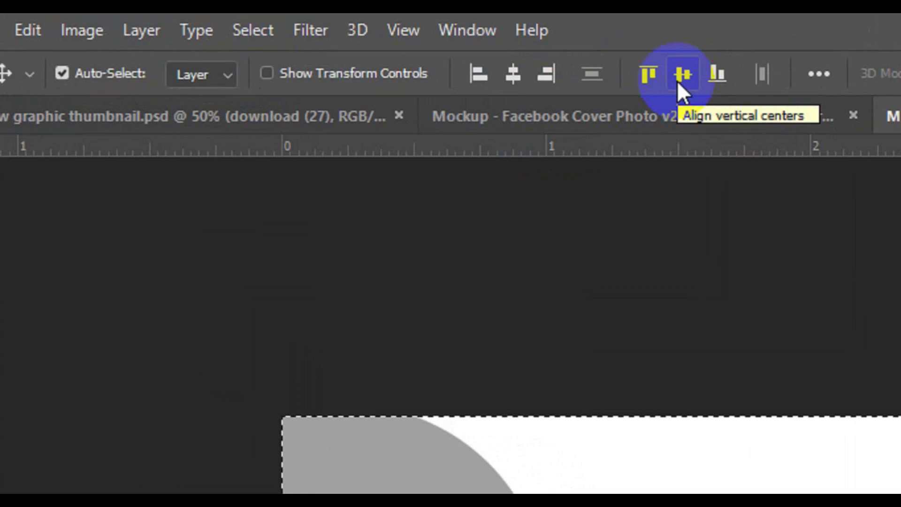
pyautogui.click(682, 75)
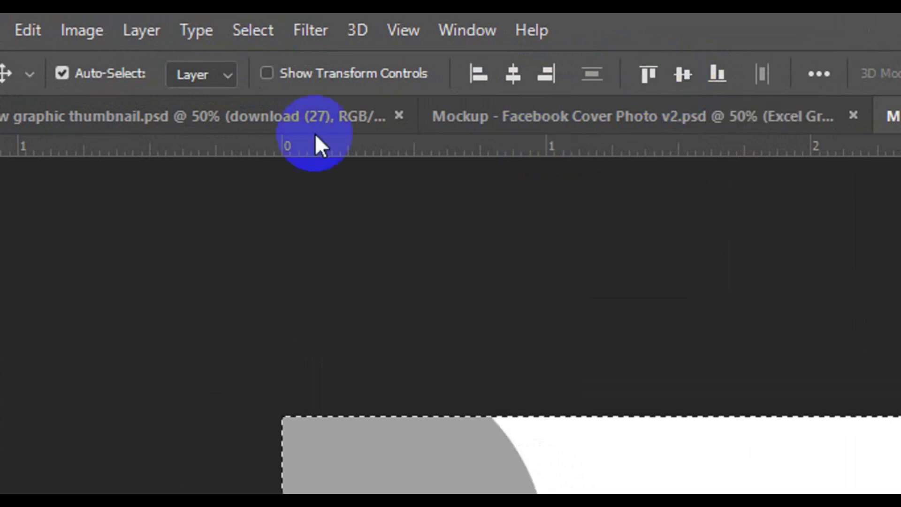
pyautogui.click(261, 29)
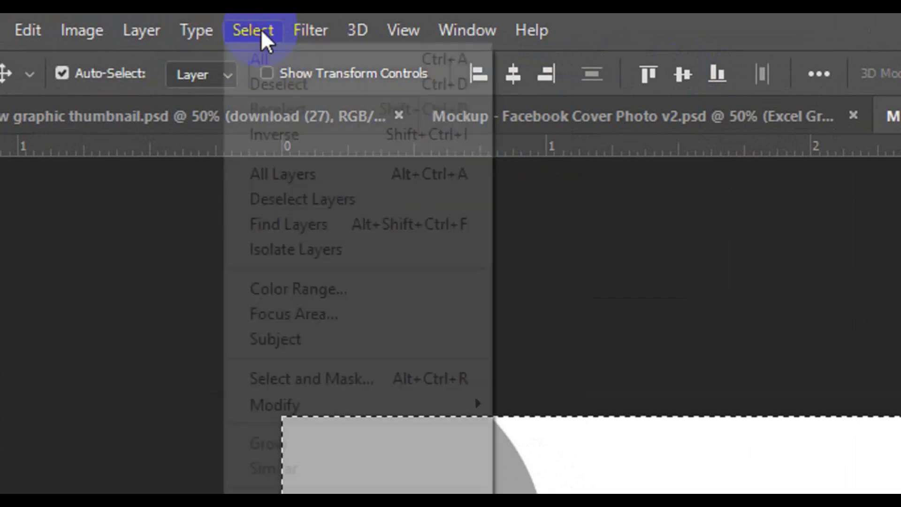
pyautogui.click(292, 88)
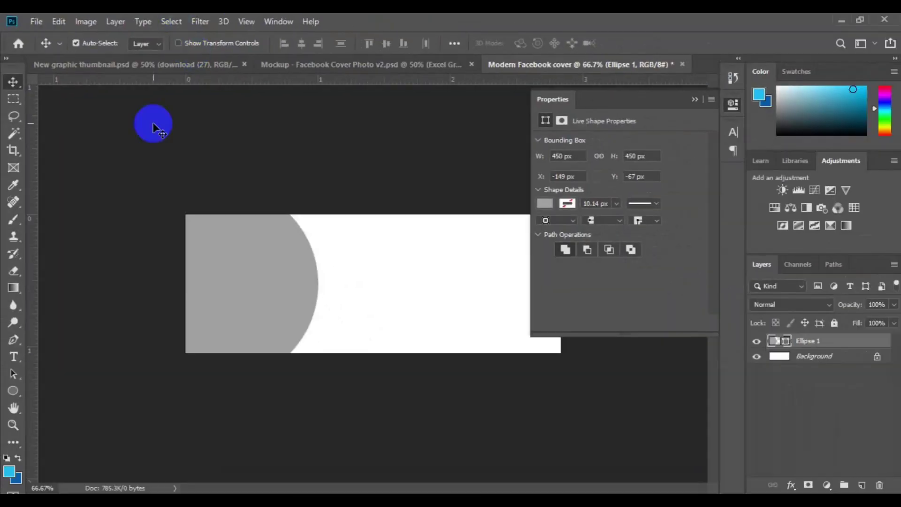
pyautogui.click(260, 288)
# Step: Duplicate the Ellipse 1 layer as 'Ellipse 2'
pyautogui.click(814, 342)
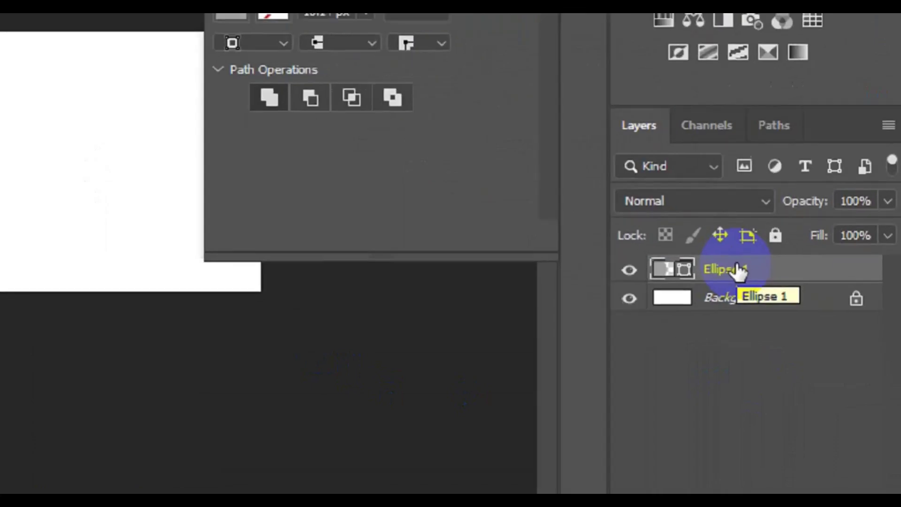
pyautogui.rightClick(726, 255)
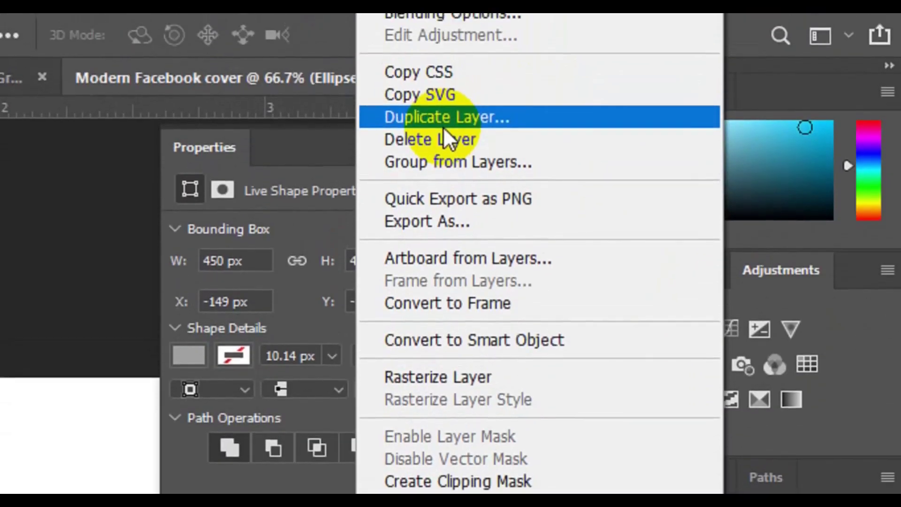
pyautogui.click(443, 44)
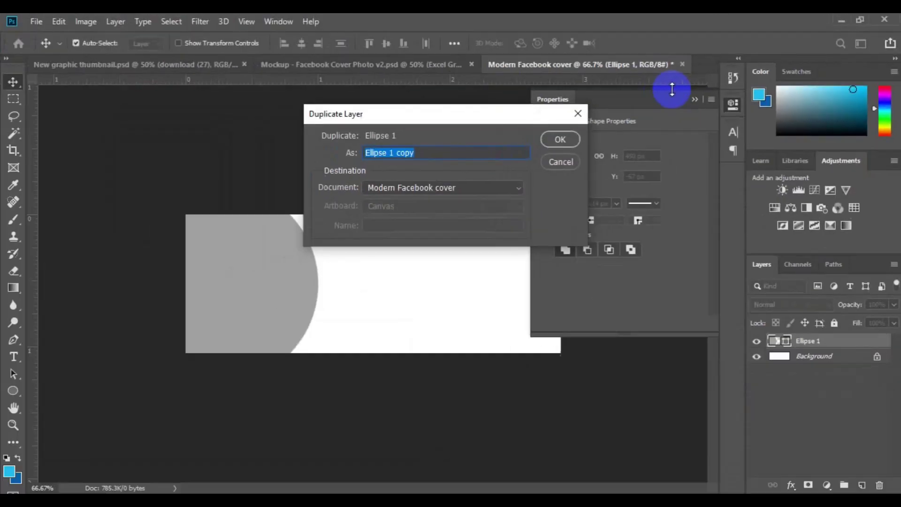
pyautogui.click(447, 156)
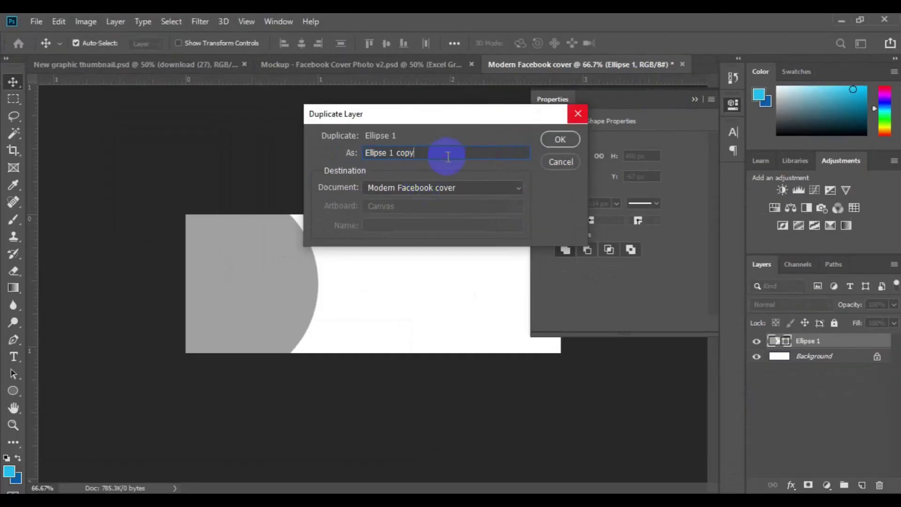
pyautogui.press('BackSpace')
pyautogui.press('BackSpace')
pyautogui.press('BackSpace')
pyautogui.press('BackSpace')
pyautogui.write('2')
pyautogui.click(559, 141)
# Step: Fill Ellipse 2 with dark brownish grey #534b4b
pyautogui.click(789, 346)
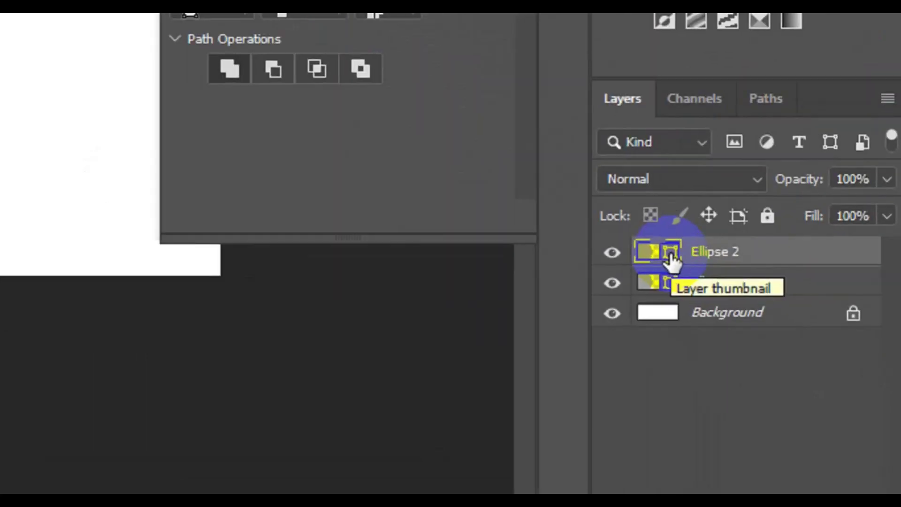
pyautogui.click(786, 345)
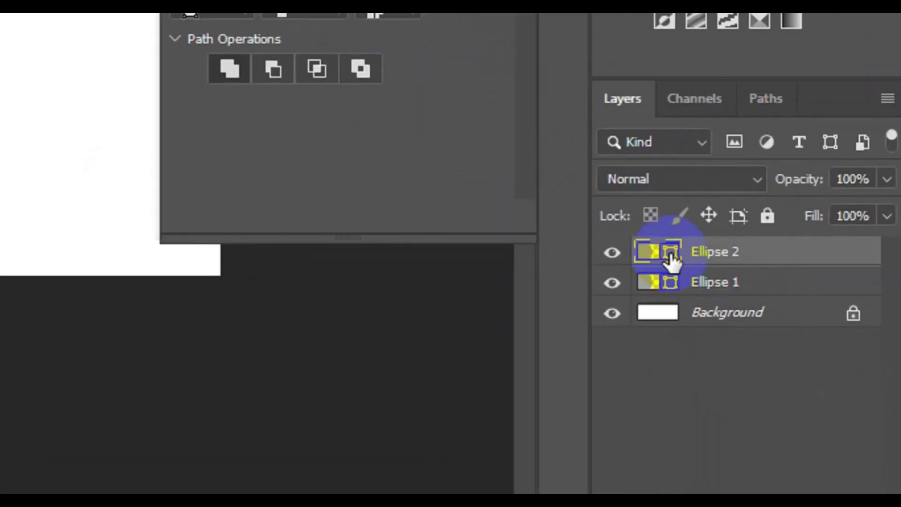
pyautogui.doubleClick(670, 255)
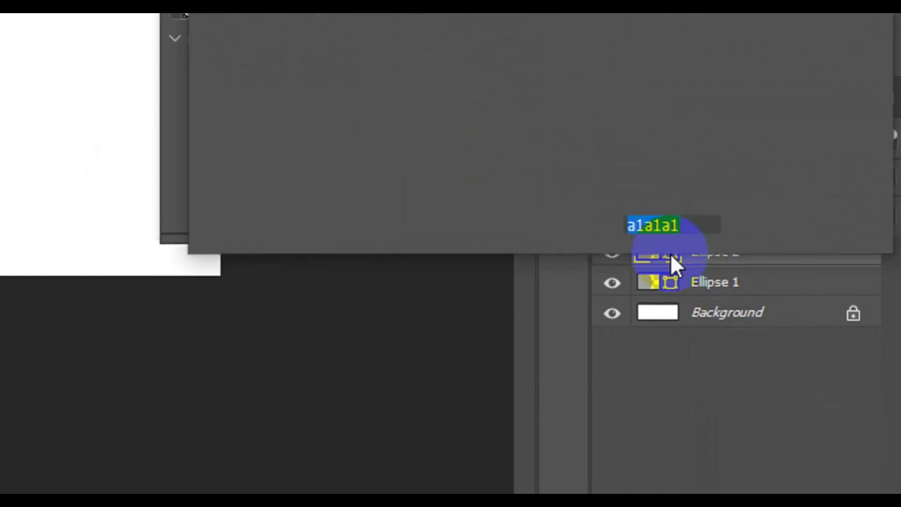
pyautogui.click(238, 79)
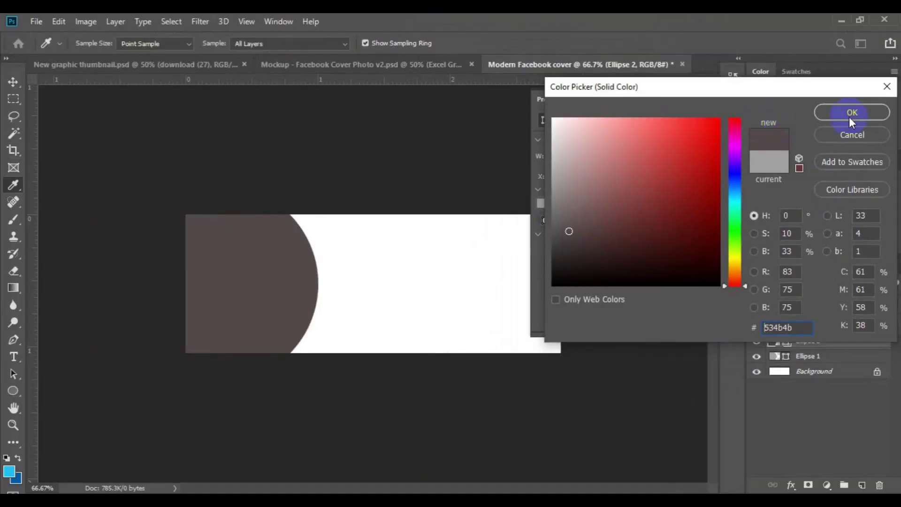
pyautogui.click(845, 81)
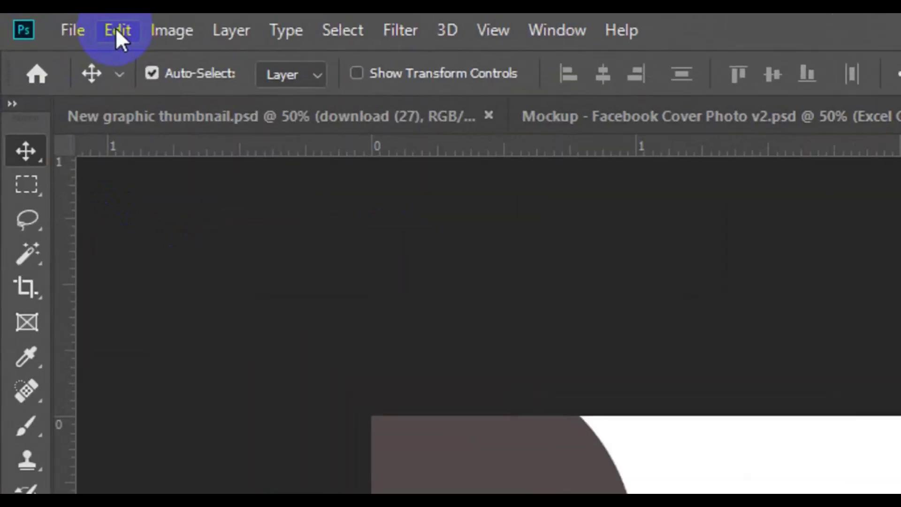
pyautogui.click(78, 24)
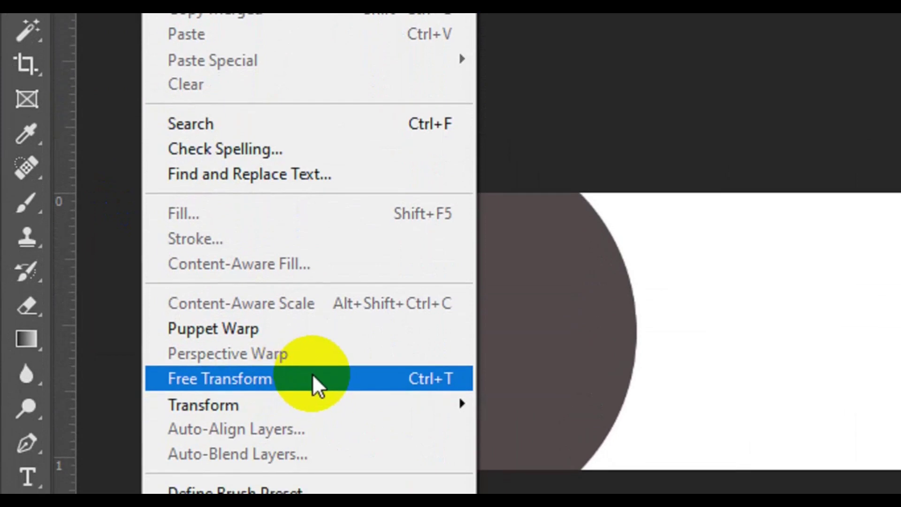
# Step: Scale the dark Ellipse 2 circle down to 284 × 284 px around its centre
pyautogui.click(312, 373)
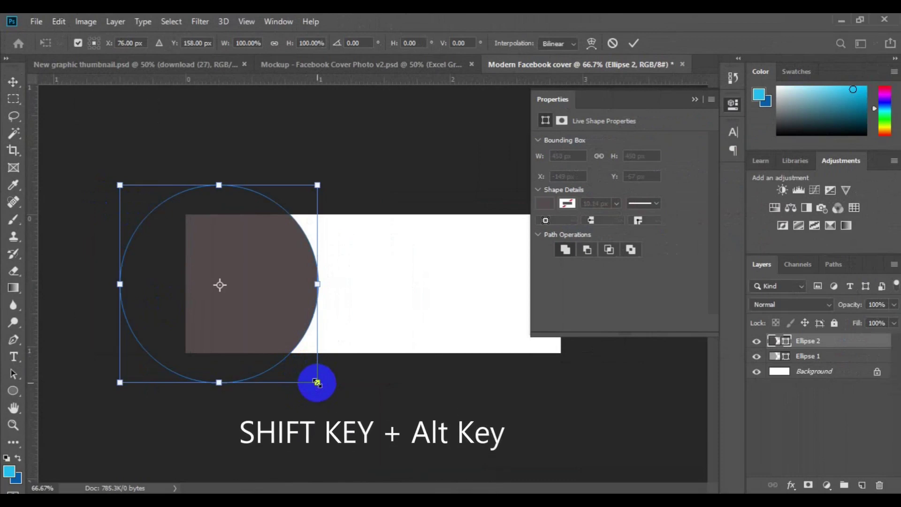
pyautogui.moveTo(318, 383); pyautogui.dragTo(288, 339)
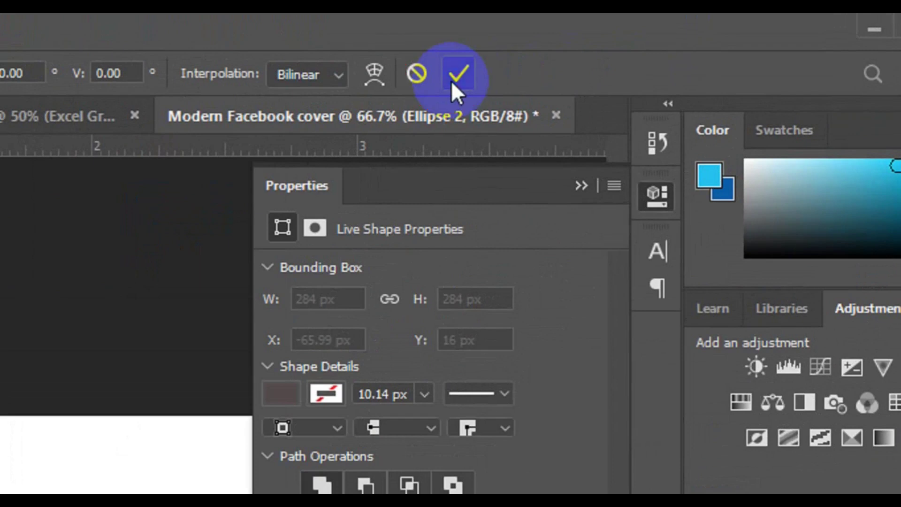
pyautogui.click(453, 82)
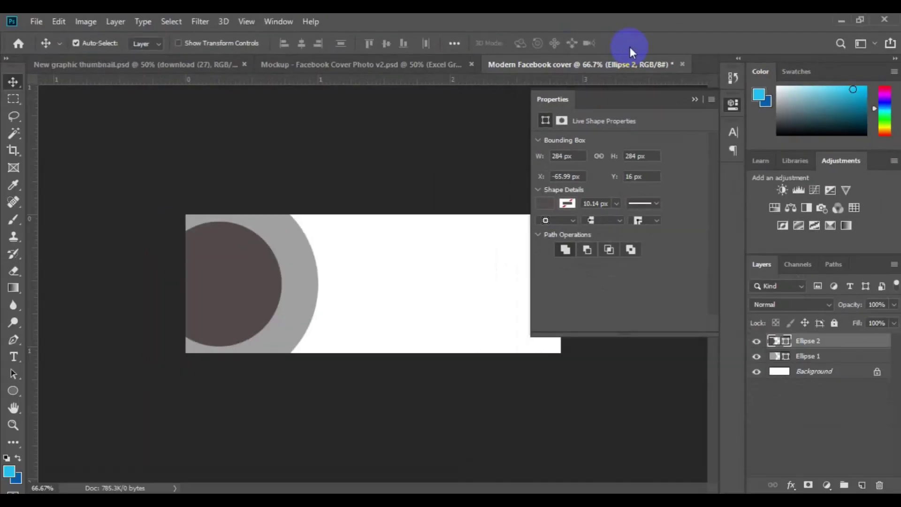
pyautogui.click(695, 99)
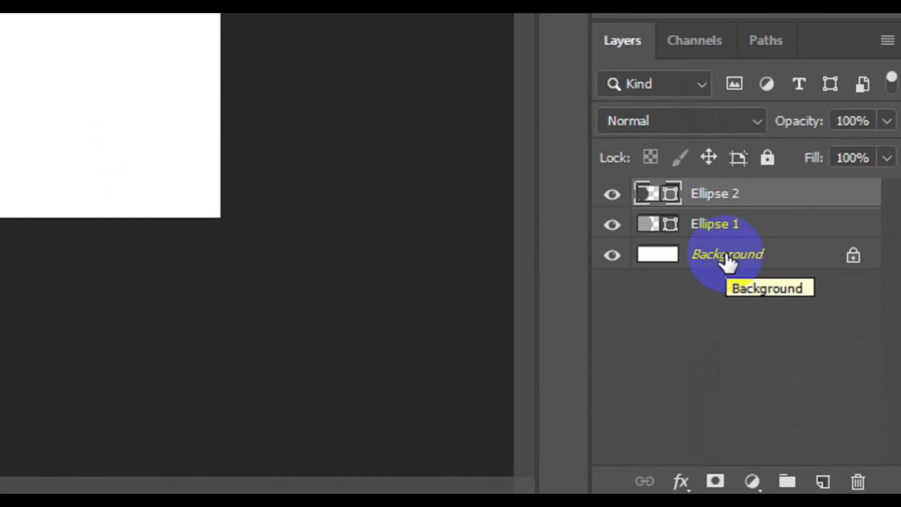
# Step: With the Background layer active, set up the Rectangle Tool in shape mode with a light teal fill
pyautogui.click(728, 261)
pyautogui.click(727, 261)
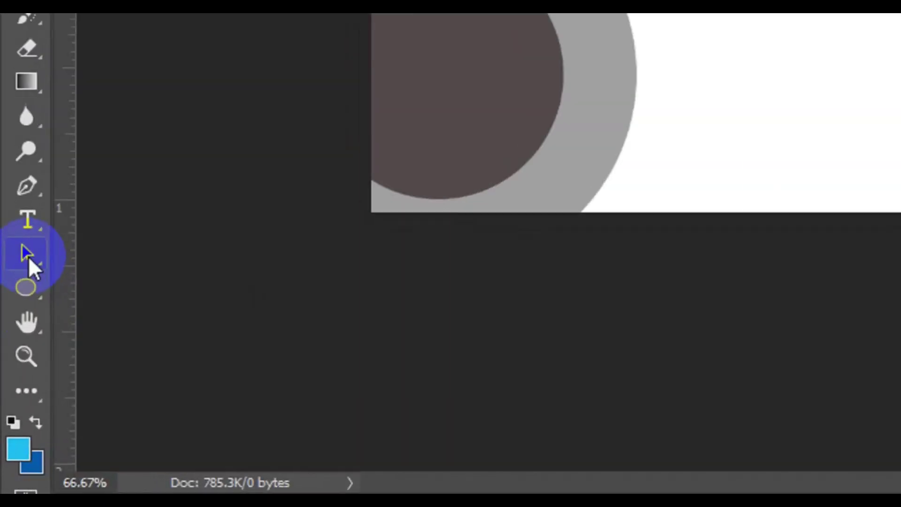
pyautogui.rightClick(21, 363)
pyautogui.click(23, 363)
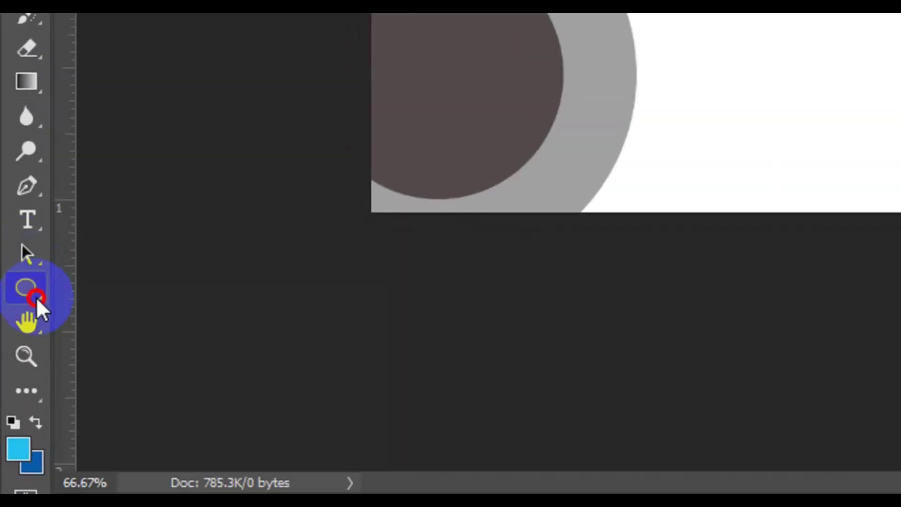
pyautogui.rightClick(36, 299)
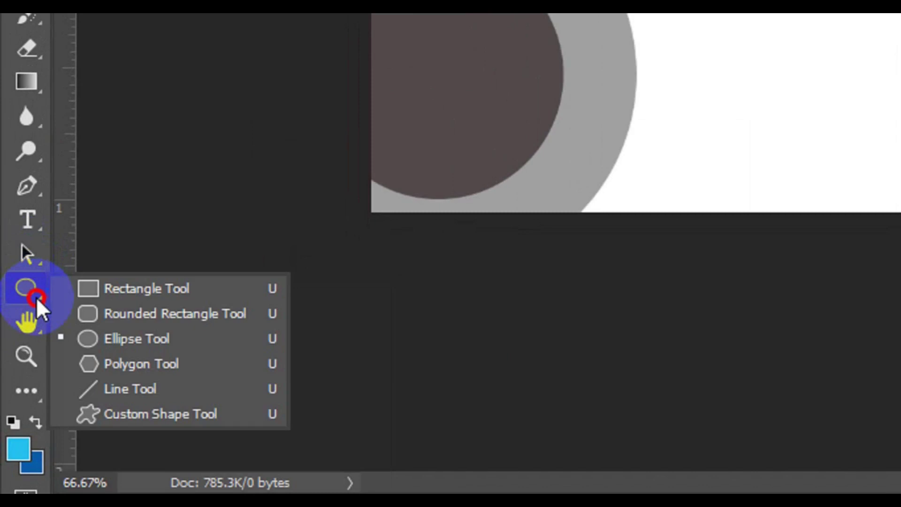
pyautogui.click(123, 288)
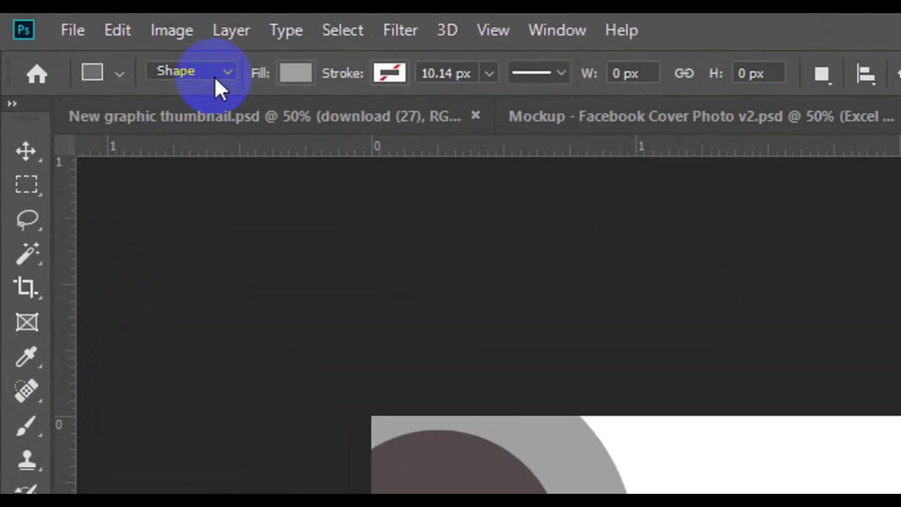
pyautogui.click(110, 43)
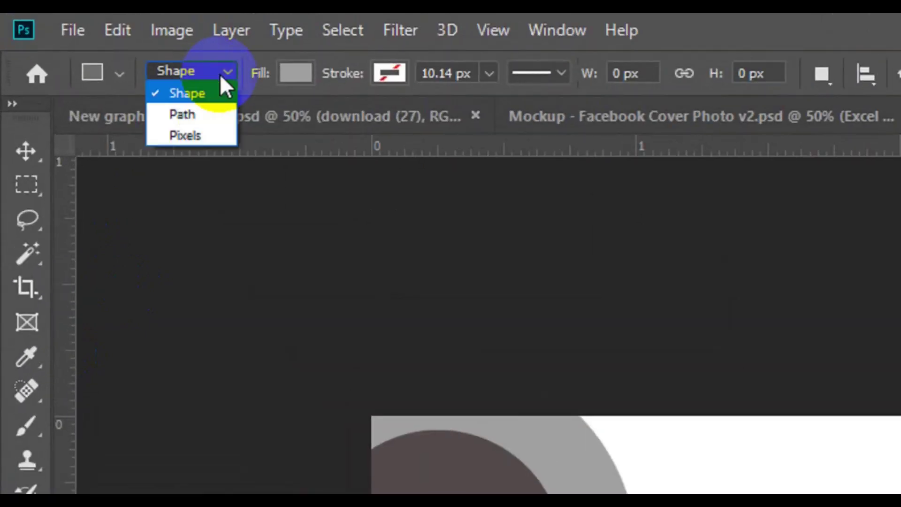
pyautogui.click(217, 93)
pyautogui.click(302, 75)
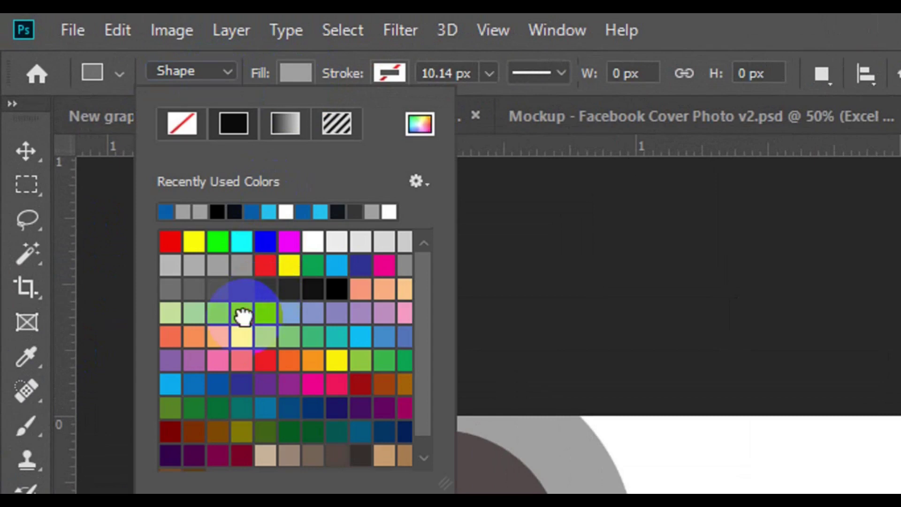
pyautogui.click(243, 316)
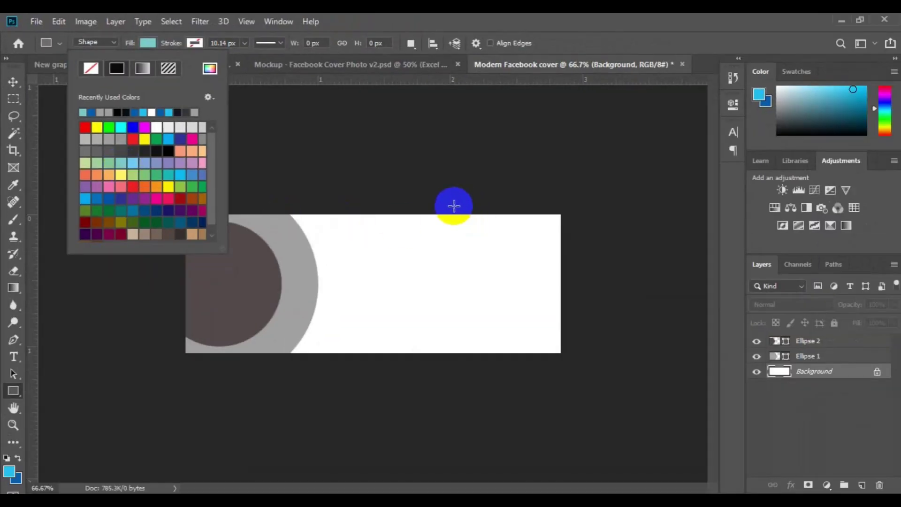
pyautogui.click(441, 207)
# Step: Draw a teal rectangle over the cover's right side, nudge it slightly left, and add an empty layer
pyautogui.moveTo(585, 244); pyautogui.dragTo(596, 365)
pyautogui.press('v')
pyautogui.click(610, 271)
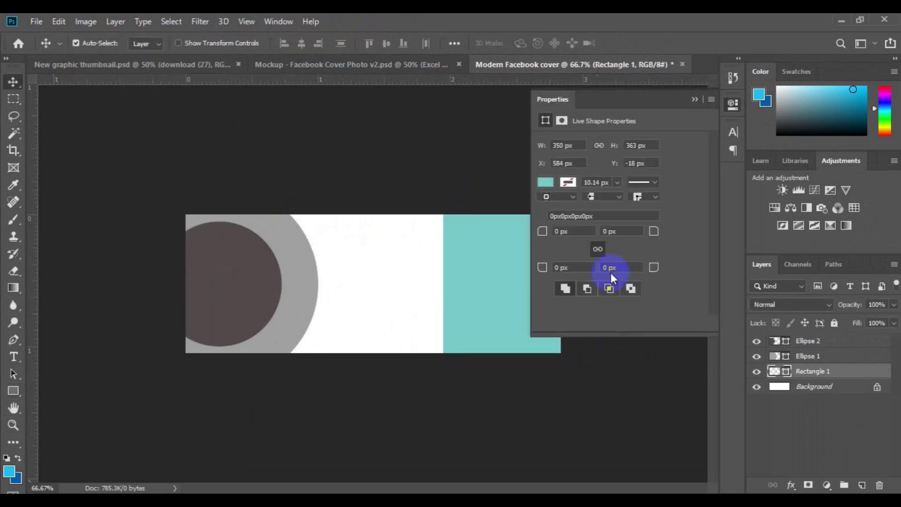
pyautogui.click(695, 99)
pyautogui.click(556, 330)
pyautogui.moveTo(508, 291); pyautogui.dragTo(499, 295)
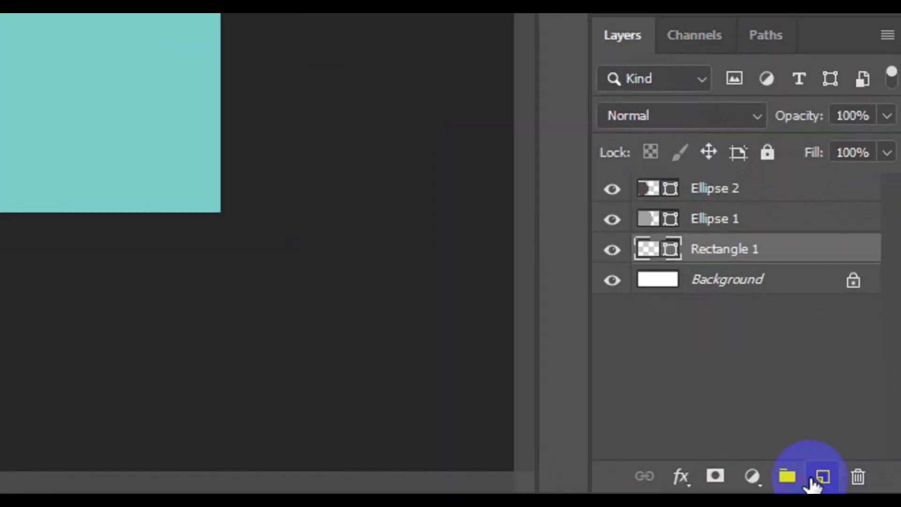
pyautogui.click(812, 479)
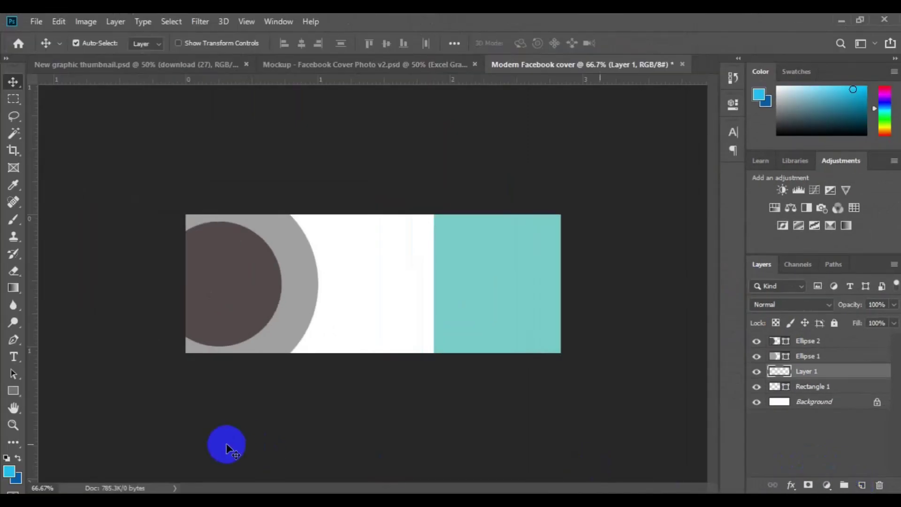
# Step: Select the Ellipse Tool in shape mode with a grey fill
pyautogui.click(14, 390)
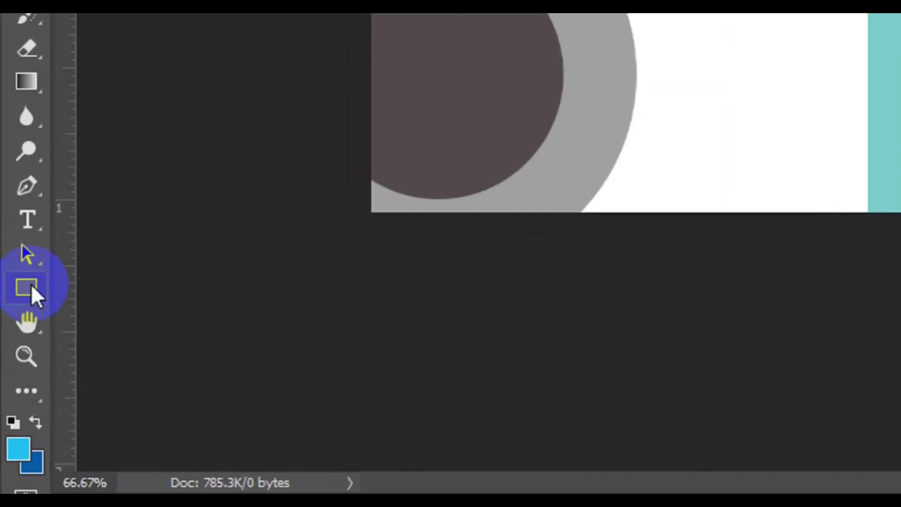
pyautogui.click(31, 284)
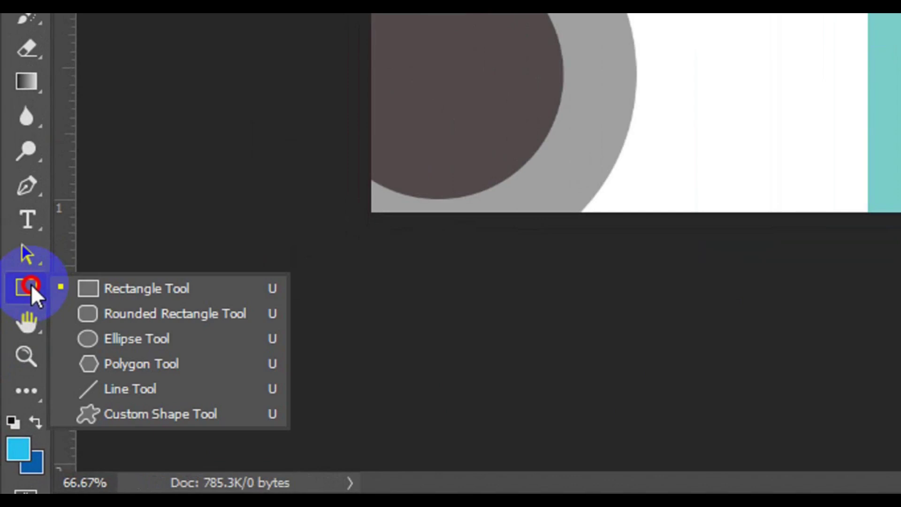
pyautogui.click(140, 331)
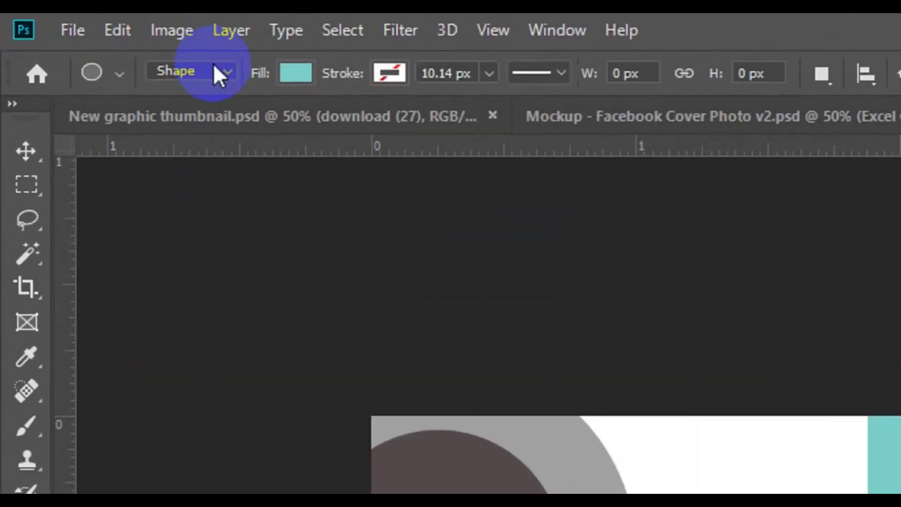
pyautogui.click(227, 78)
pyautogui.click(227, 79)
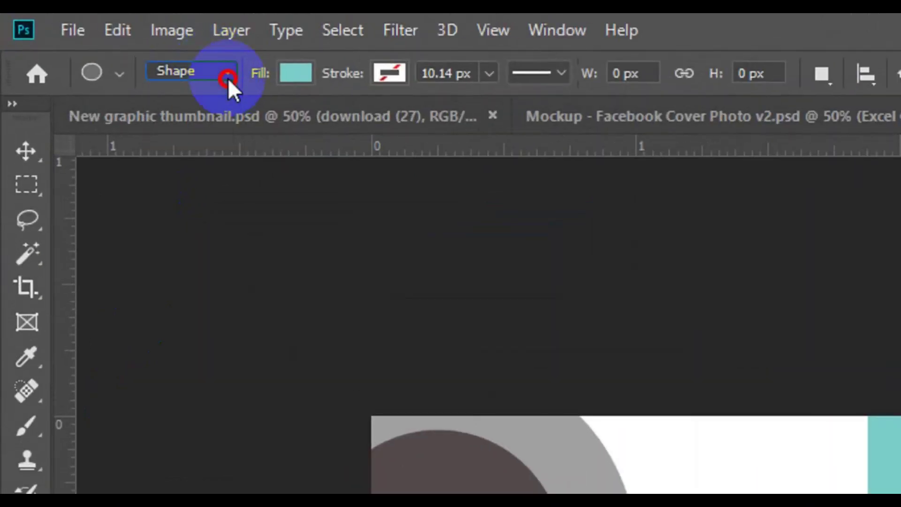
pyautogui.click(227, 79)
pyautogui.click(298, 75)
pyautogui.click(298, 74)
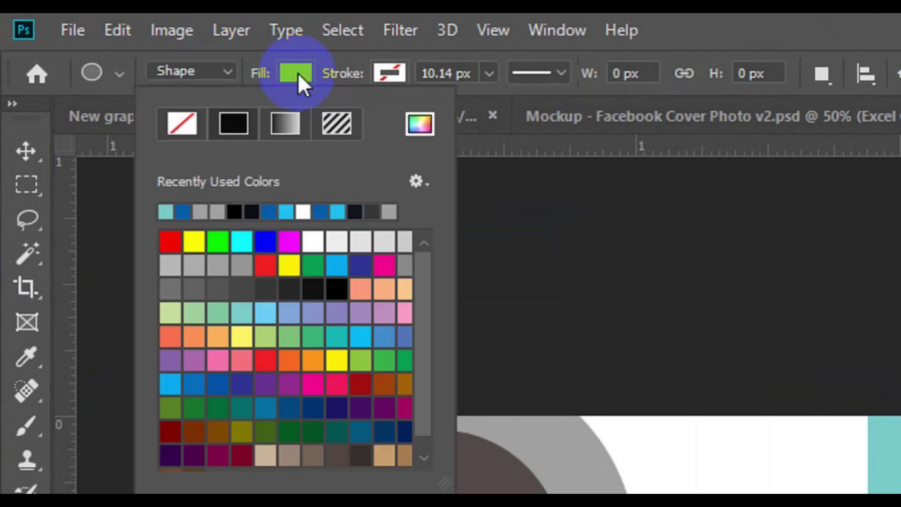
pyautogui.click(217, 262)
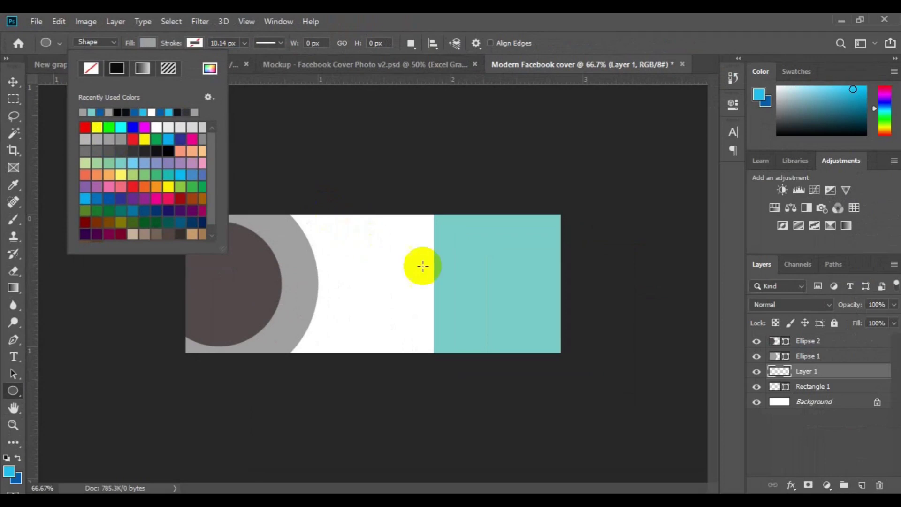
# Step: Draw a 154 × 154 px grey circle beside the teal rectangle's left edge
pyautogui.moveTo(417, 264); pyautogui.dragTo(454, 298)
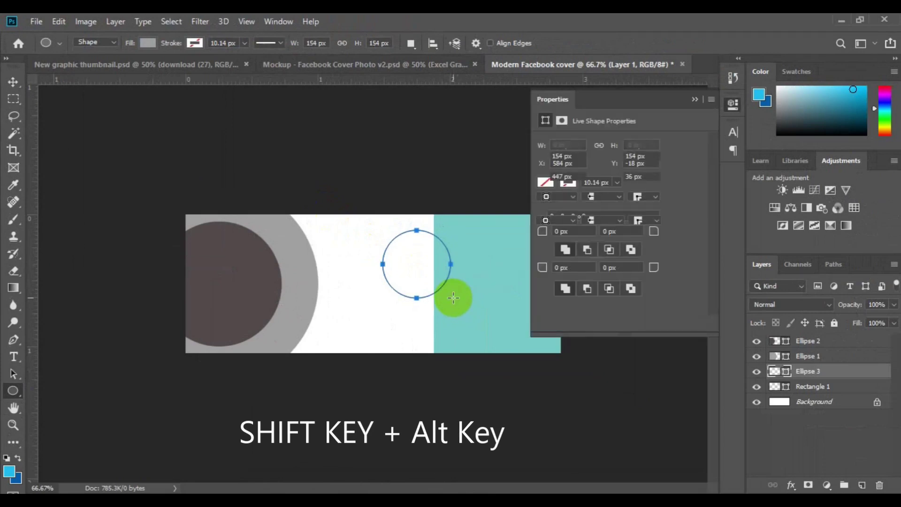
pyautogui.click(693, 99)
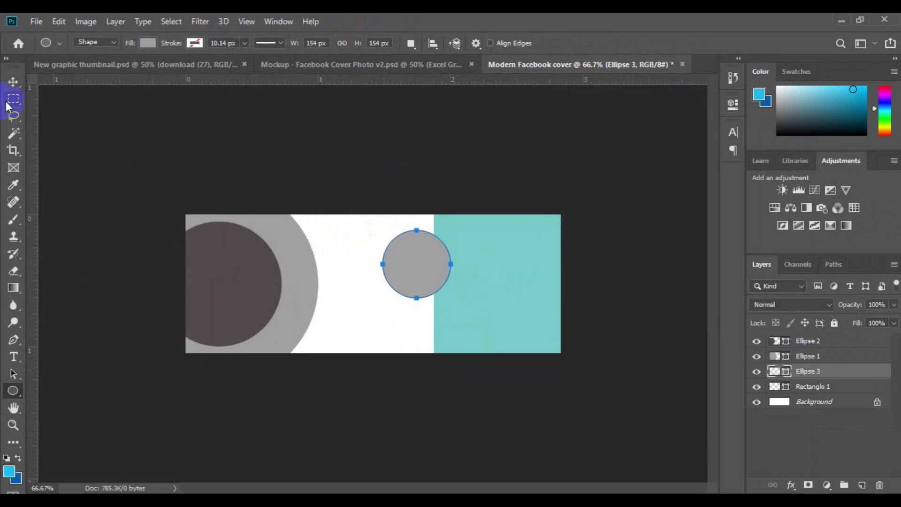
pyautogui.click(11, 87)
# Step: Vertically centre Ellipse 3 on the canvas and move it right to straddle the teal edge
pyautogui.click(136, 165)
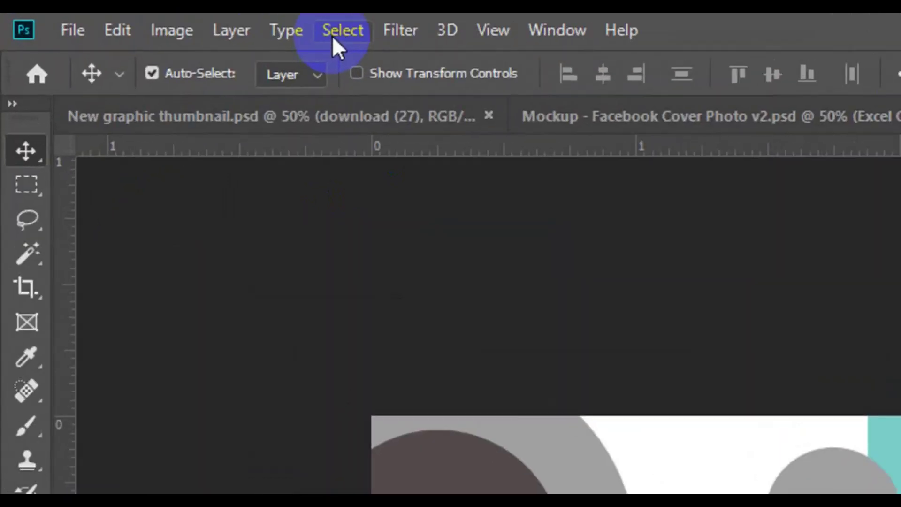
pyautogui.click(167, 24)
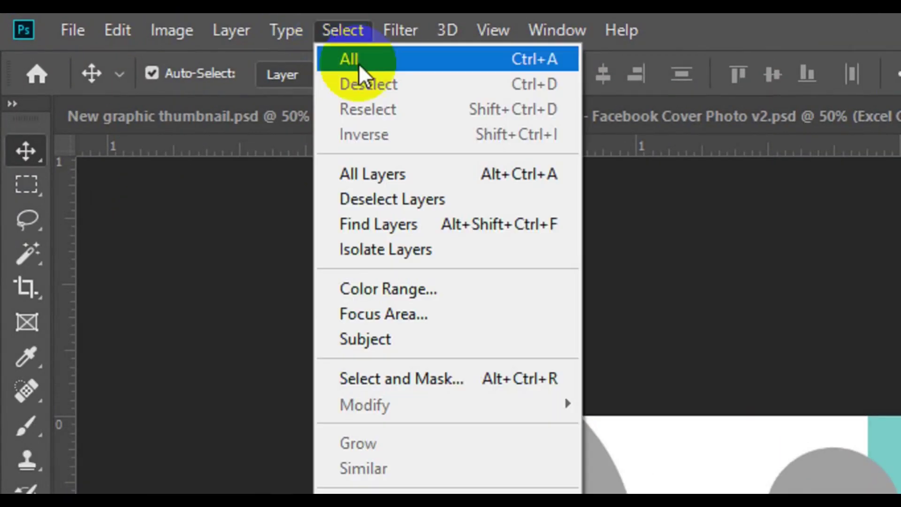
pyautogui.click(371, 64)
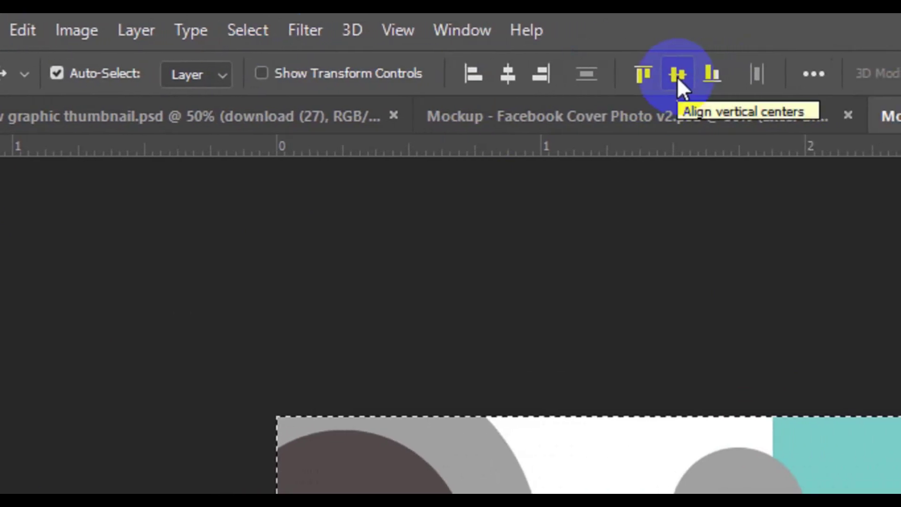
pyautogui.click(677, 75)
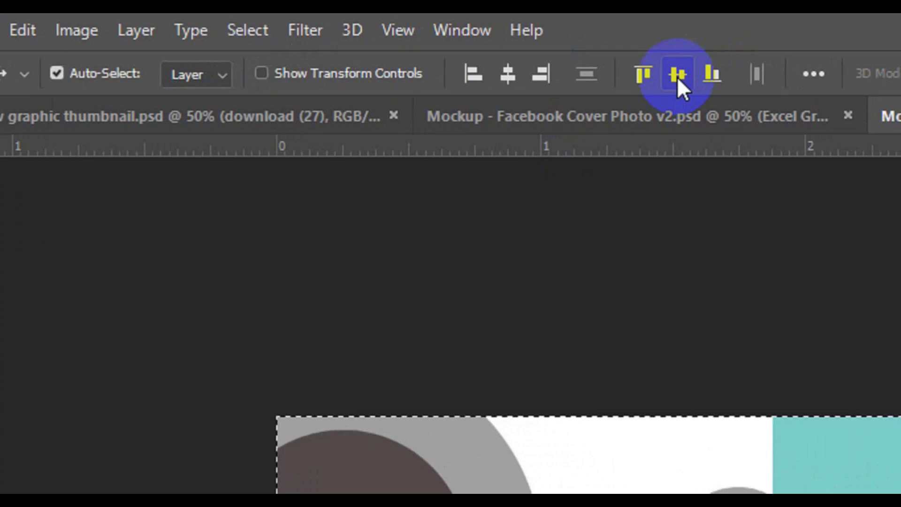
pyautogui.click(255, 43)
pyautogui.click(290, 94)
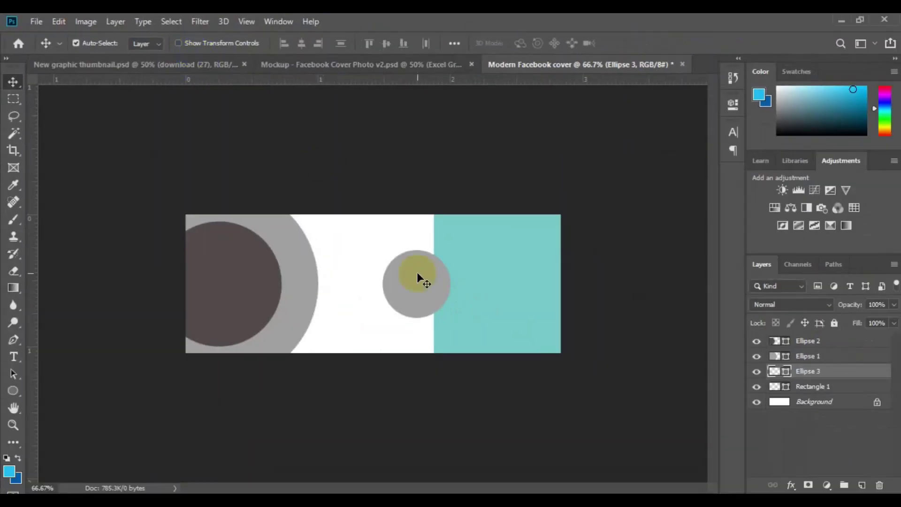
pyautogui.moveTo(421, 284); pyautogui.dragTo(432, 286)
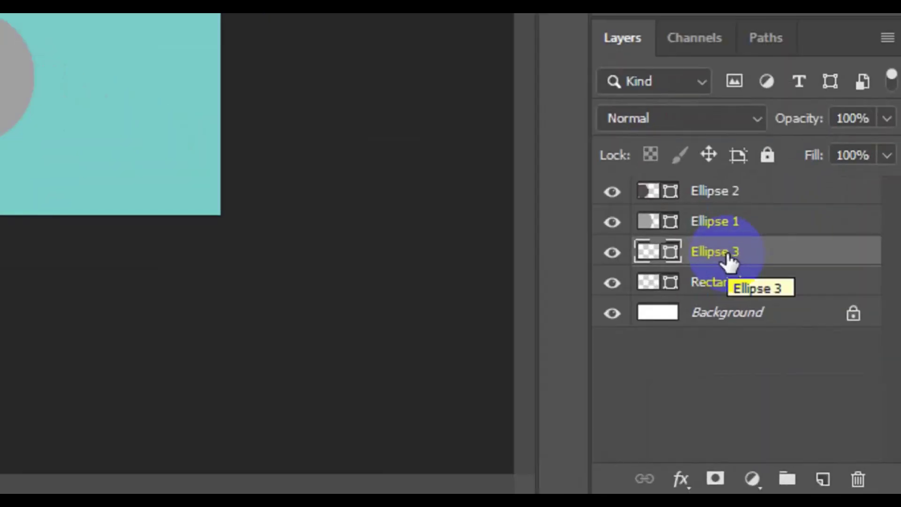
# Step: Duplicate the Ellipse 3 layer as 'Ellipse 4'
pyautogui.rightClick(729, 256)
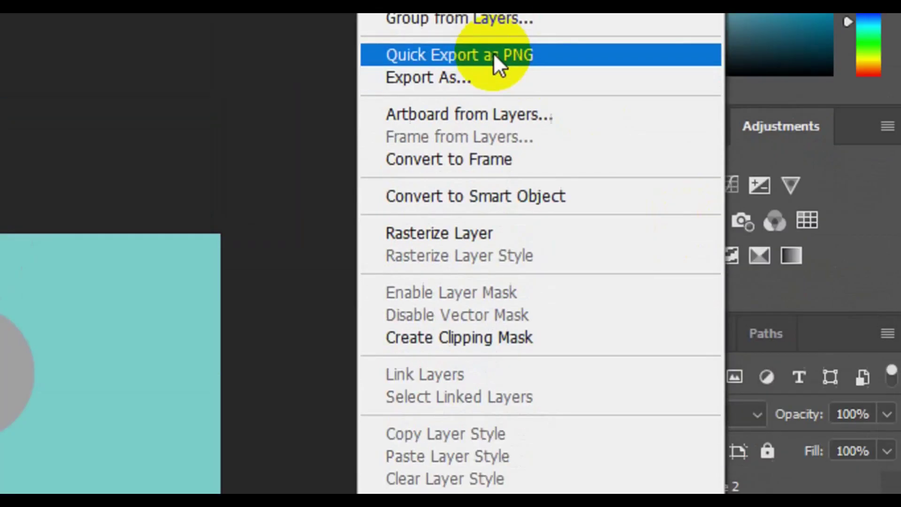
pyautogui.click(451, 129)
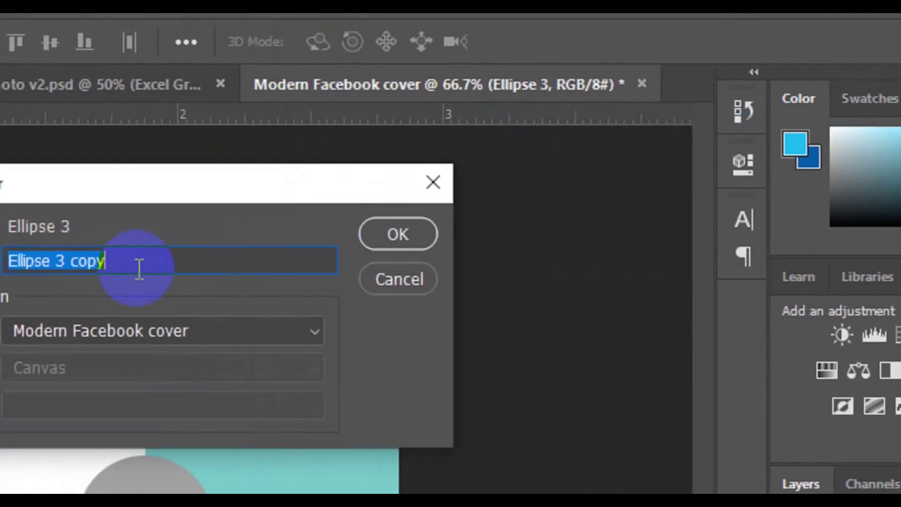
pyautogui.click(185, 266)
pyautogui.press('BackSpace')
pyautogui.press('BackSpace')
pyautogui.press('BackSpace')
pyautogui.press('BackSpace')
pyautogui.press('BackSpace')
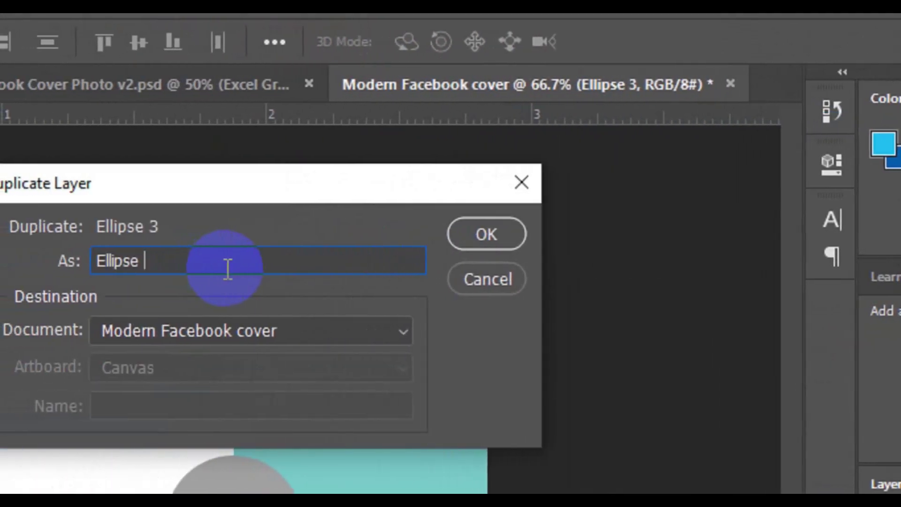
pyautogui.write('4')
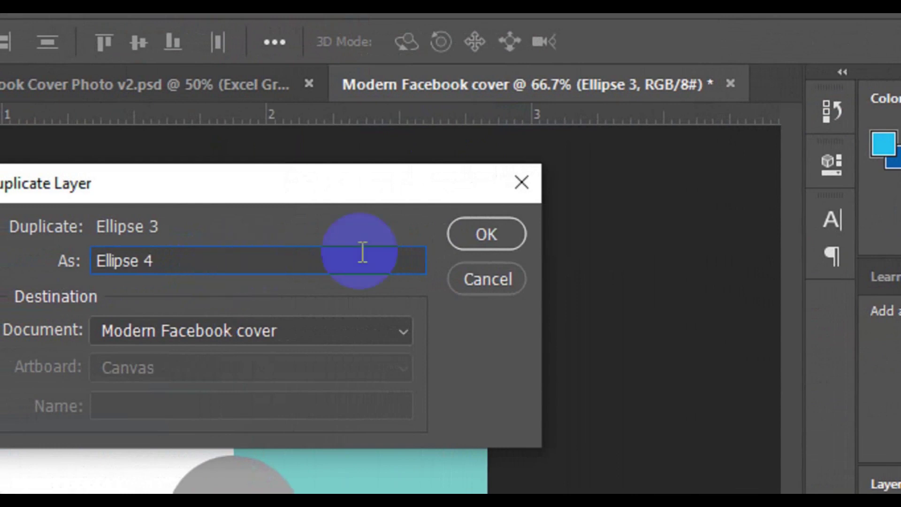
pyautogui.click(471, 236)
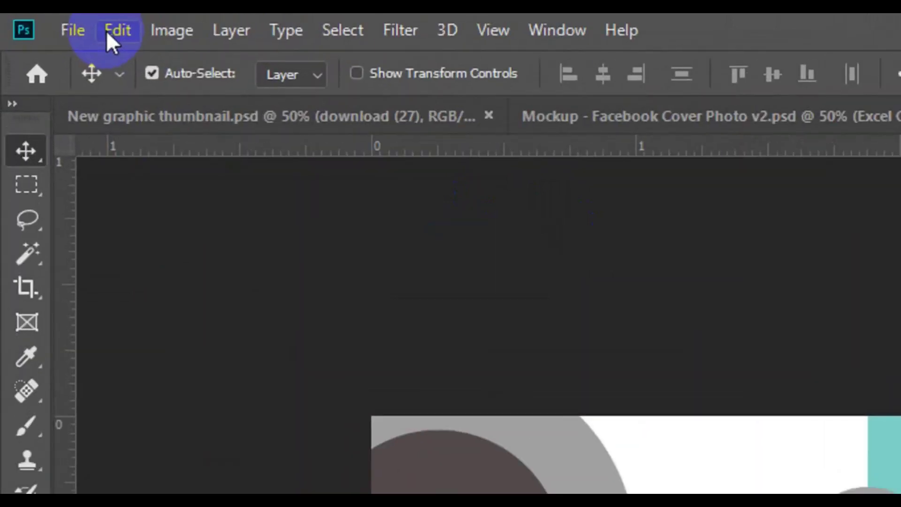
# Step: Scale Ellipse 4 down to 70.78% around its centre and commit the transform
pyautogui.click(108, 31)
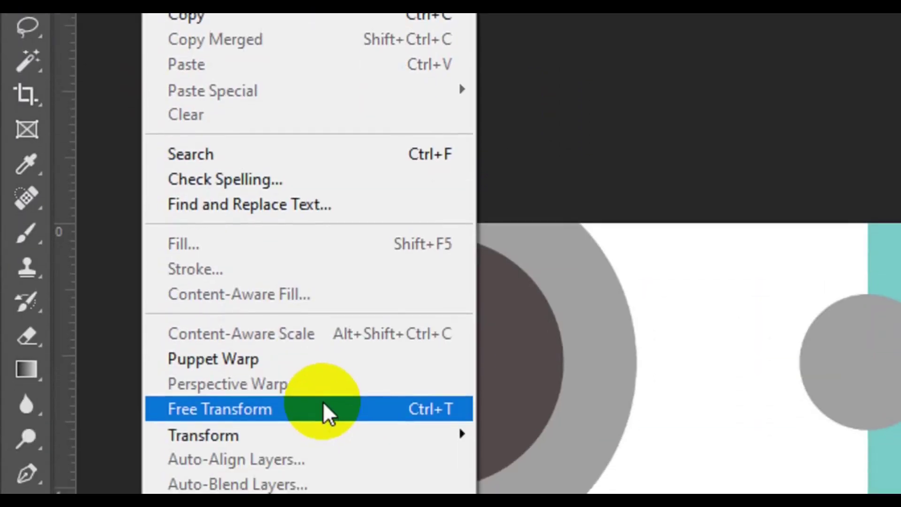
pyautogui.click(324, 408)
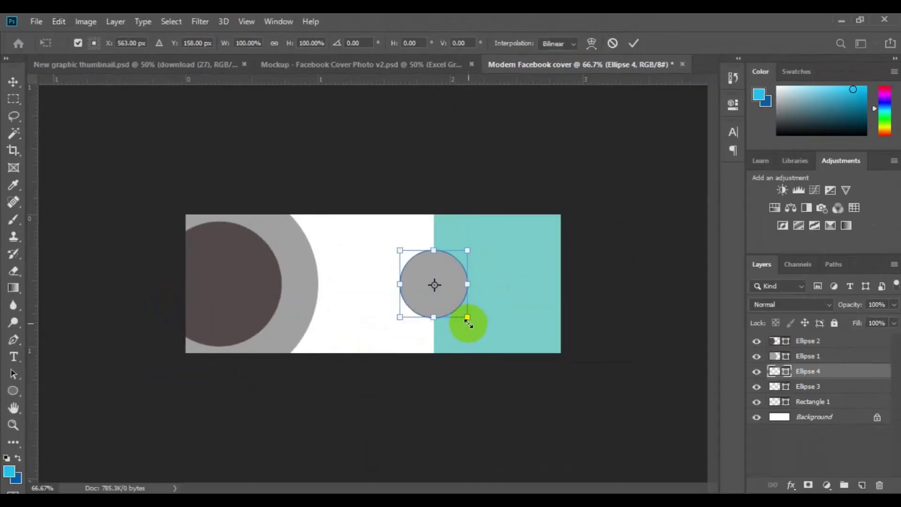
pyautogui.moveTo(467, 319); pyautogui.dragTo(458, 313)
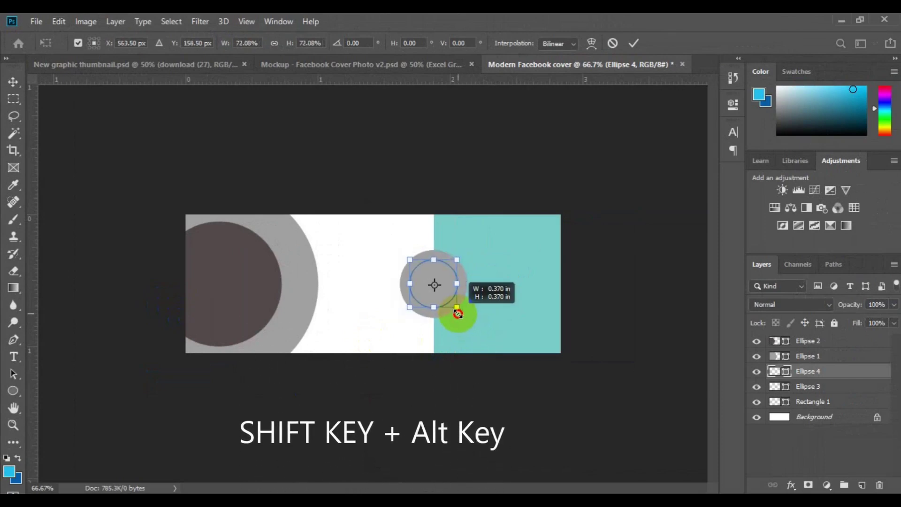
pyautogui.moveTo(458, 313); pyautogui.dragTo(458, 313)
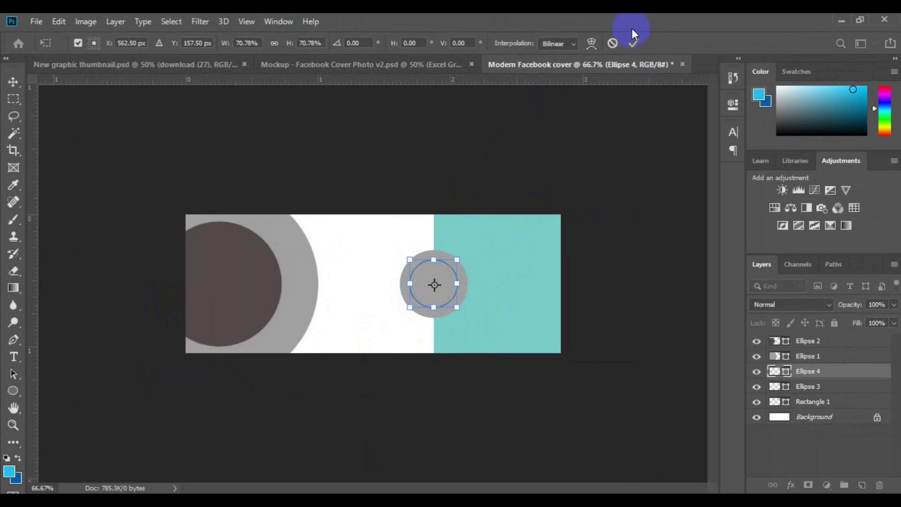
pyautogui.click(634, 44)
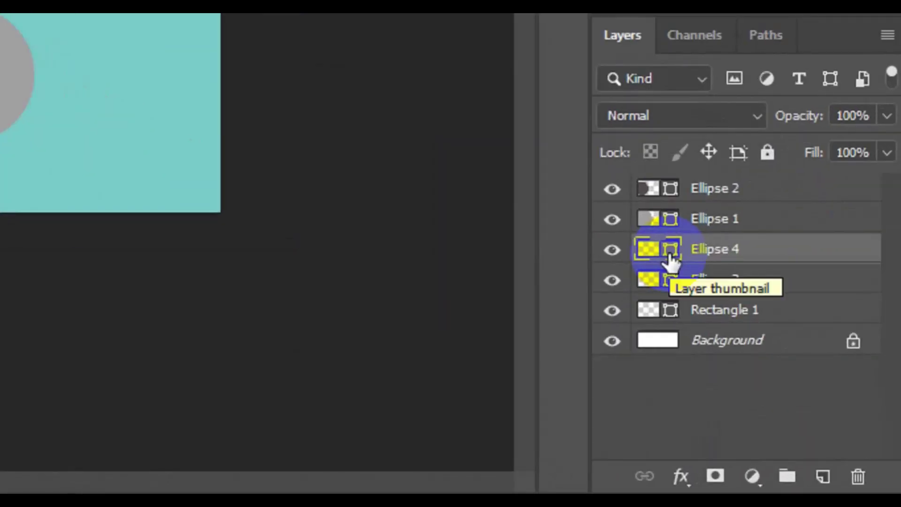
# Step: Fill the Ellipse 4 inner circle with white sampled from the canvas
pyautogui.click(669, 254)
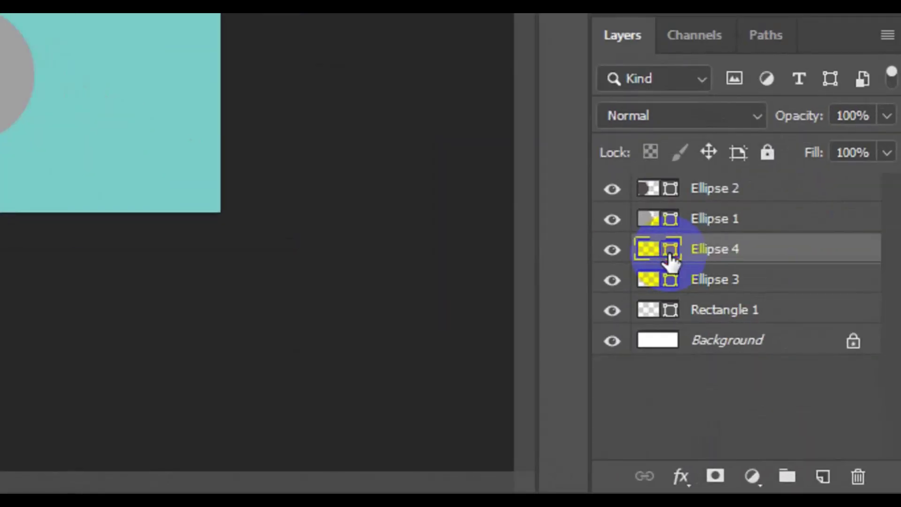
pyautogui.doubleClick(669, 253)
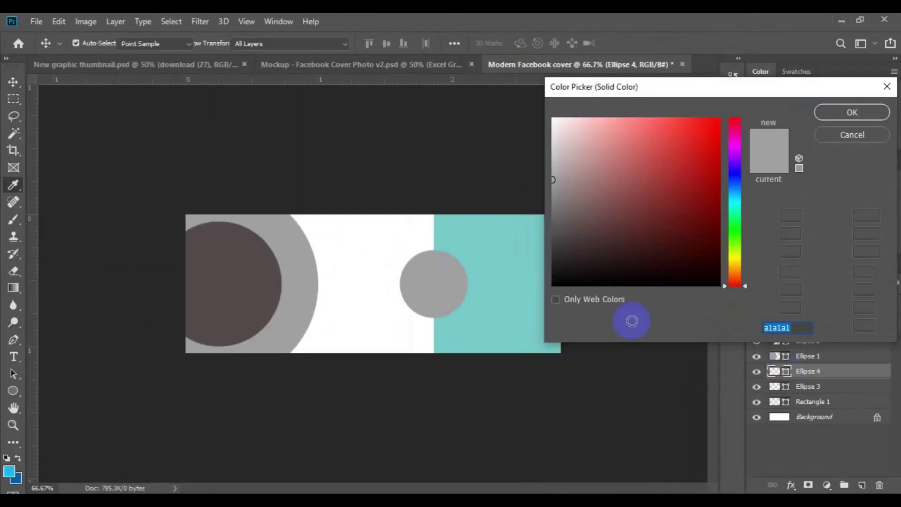
pyautogui.click(362, 249)
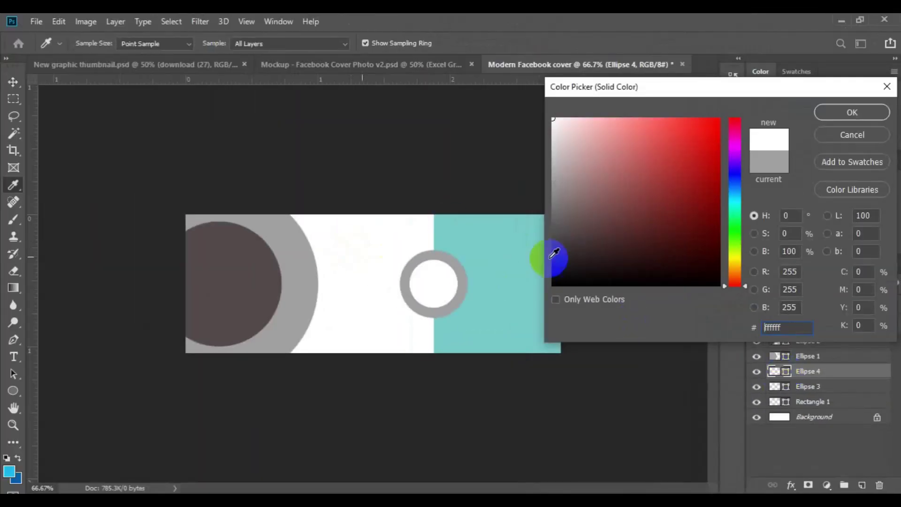
pyautogui.click(844, 112)
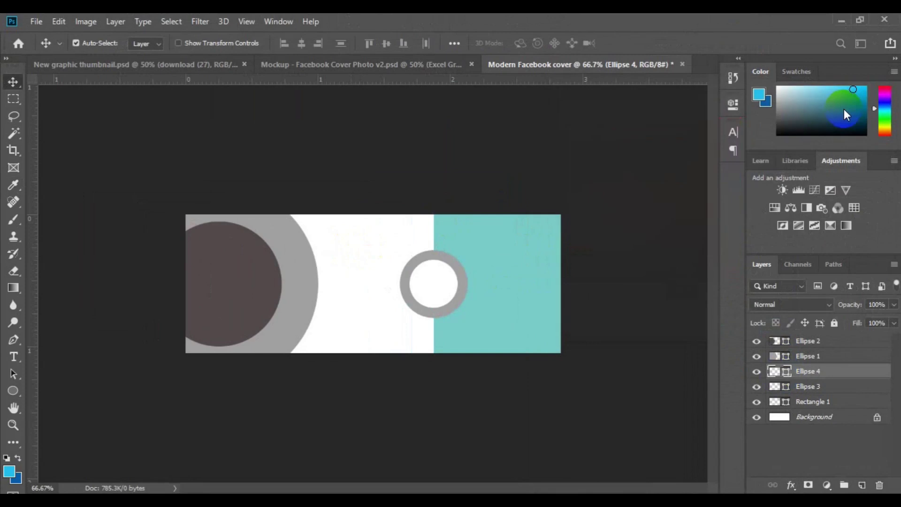
# Step: Select the Ellipse 3 layer, then the Rectangle 1 layer
pyautogui.click(586, 326)
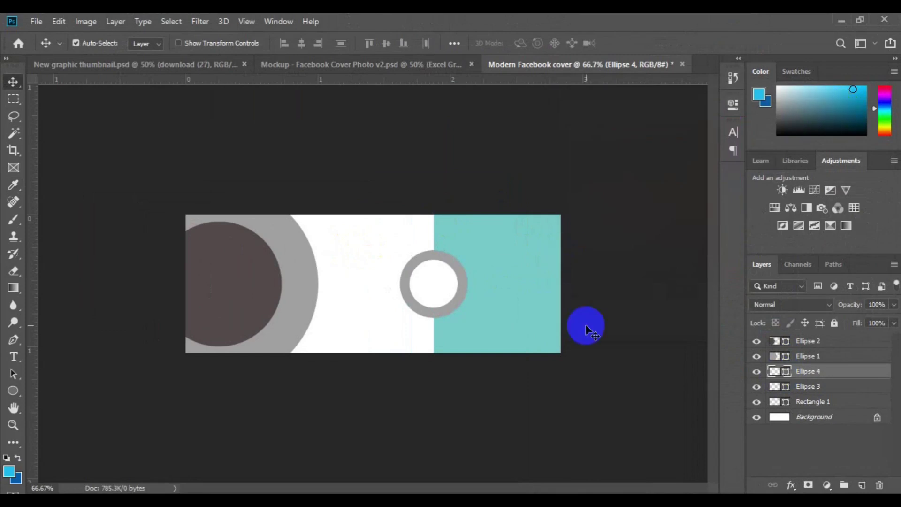
pyautogui.keyDown('ctrl'); pyautogui.click(474, 446); pyautogui.keyUp('ctrl')
pyautogui.keyDown('ctrl'); pyautogui.click(467, 325); pyautogui.keyUp('ctrl')
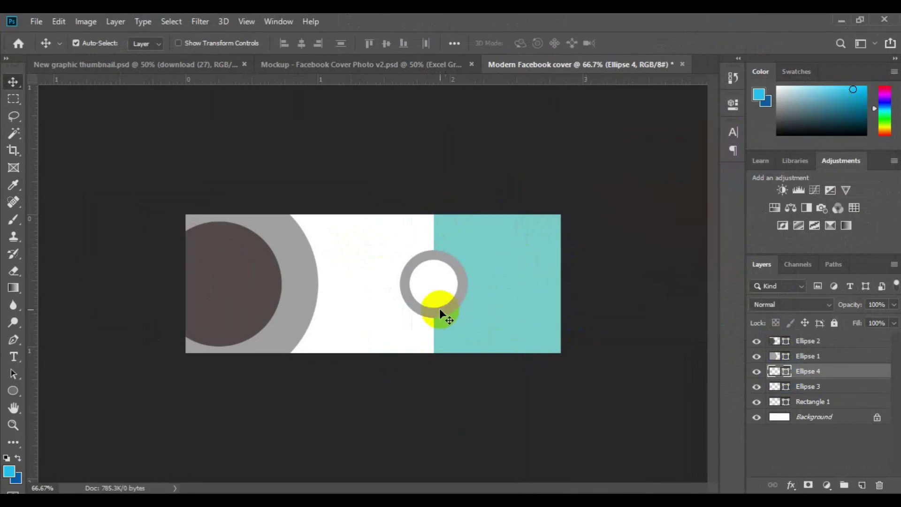
pyautogui.click(440, 310)
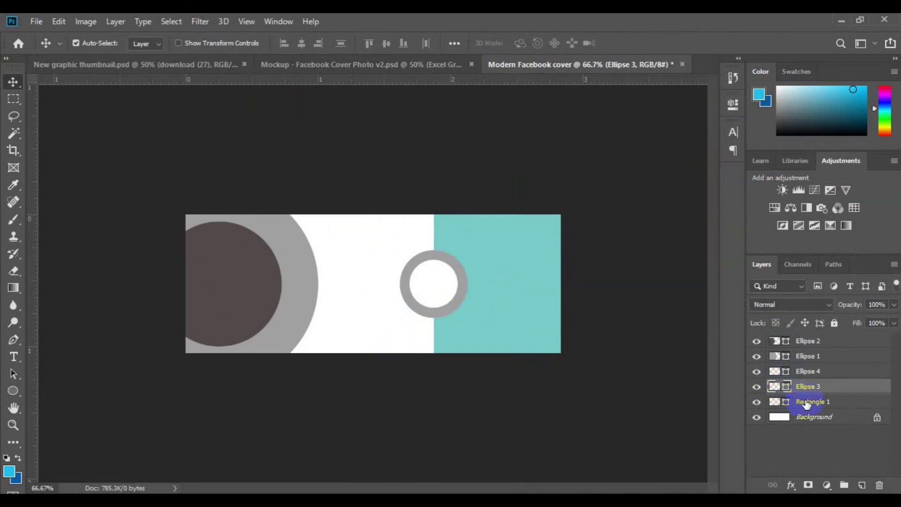
pyautogui.click(807, 402)
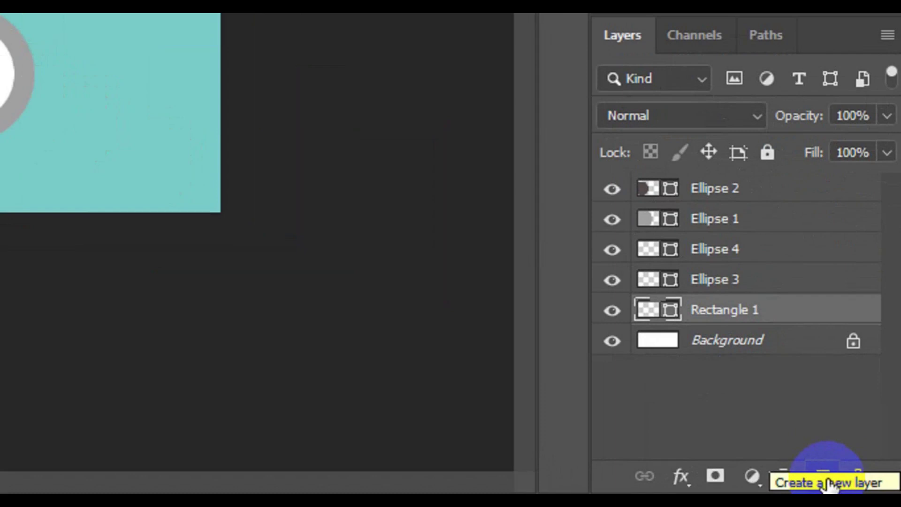
# Step: On a new layer, draw a 380×112 px rectangle bar from the brown circle to the ring
pyautogui.click(825, 478)
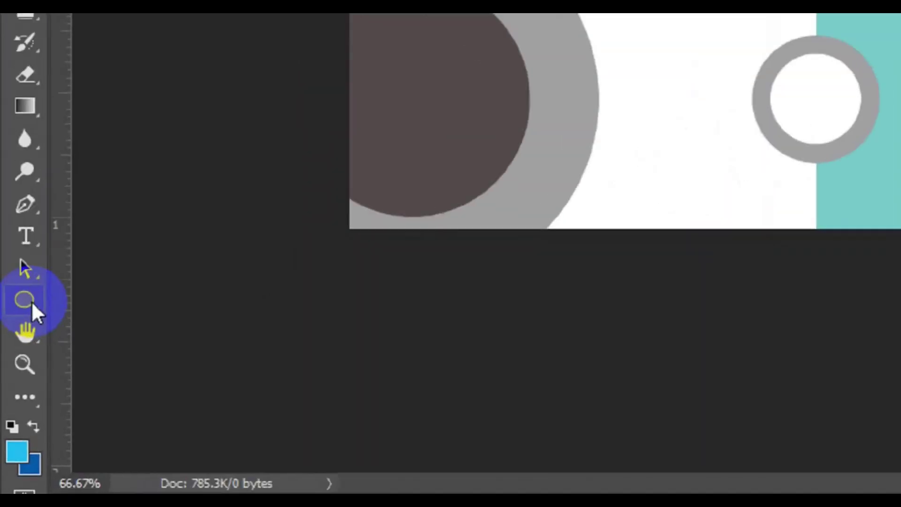
pyautogui.click(16, 391)
pyautogui.click(33, 289)
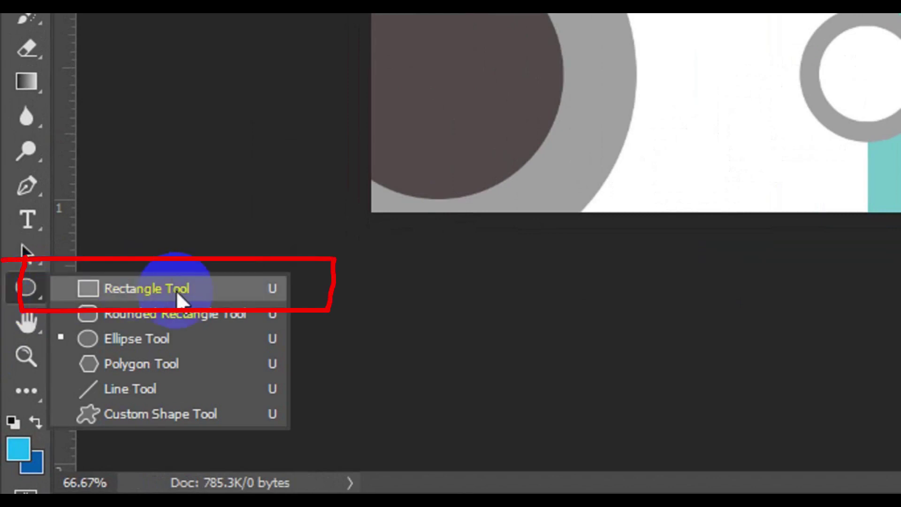
pyautogui.click(176, 289)
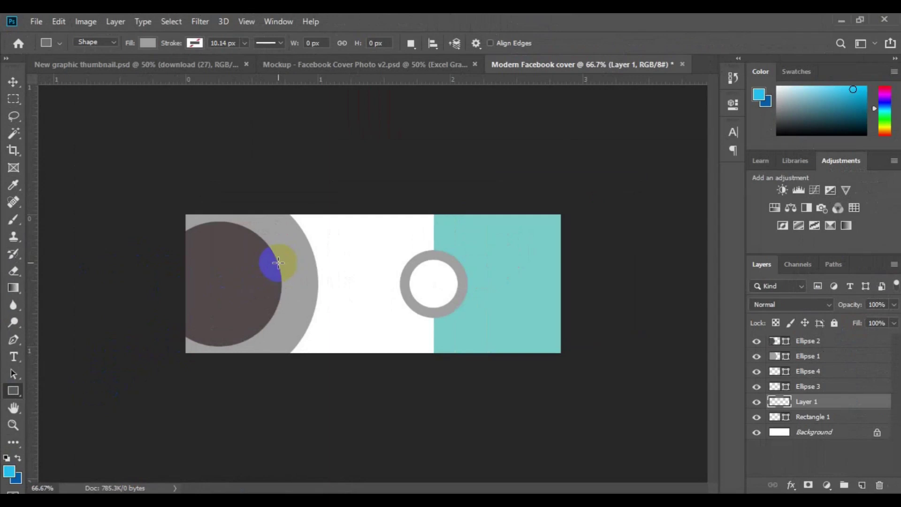
pyautogui.moveTo(278, 263); pyautogui.dragTo(445, 311)
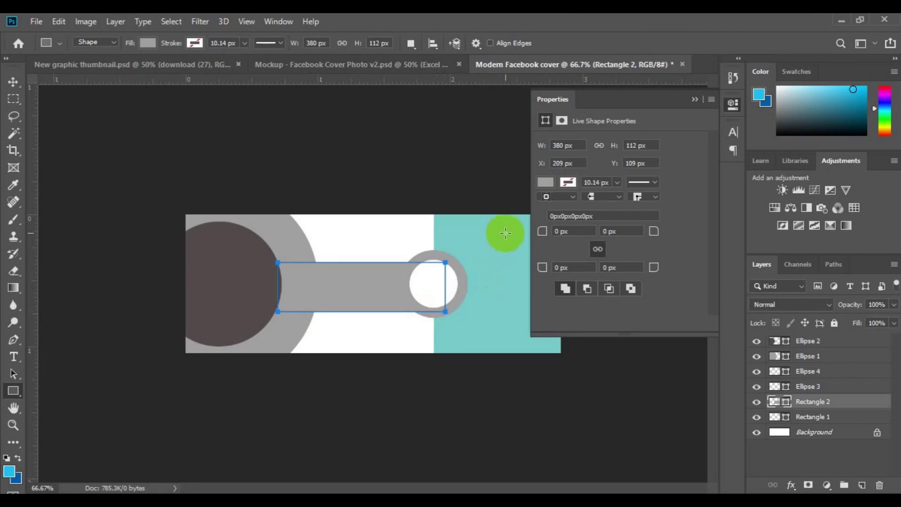
pyautogui.click(546, 183)
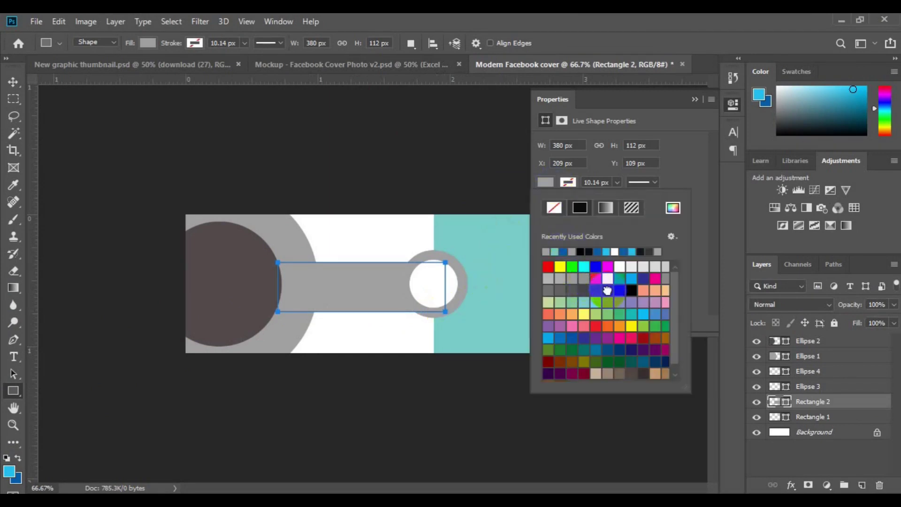
# Step: Fill the bar with a solid near-black colour
pyautogui.click(608, 290)
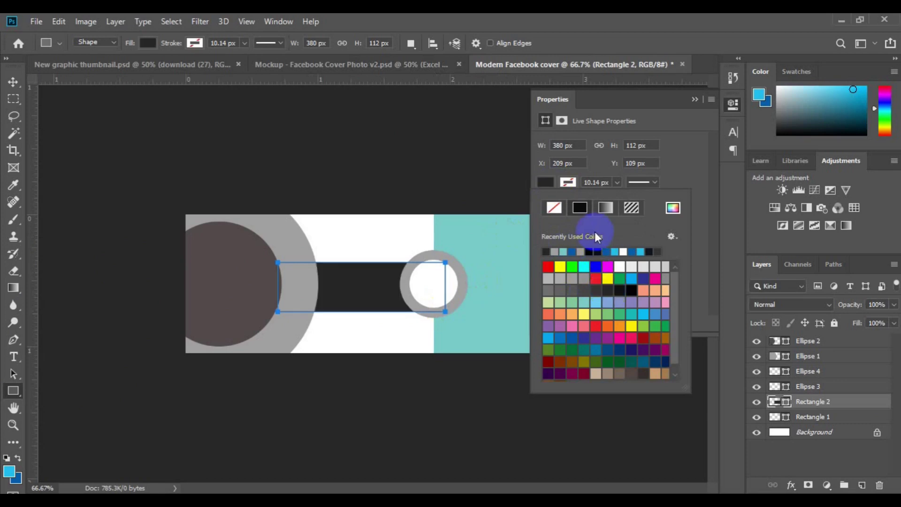
pyautogui.click(584, 213)
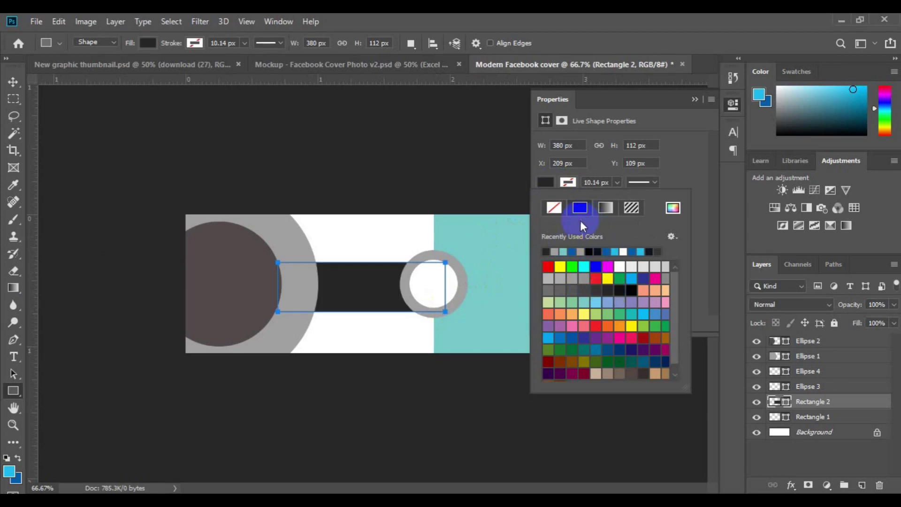
pyautogui.click(694, 179)
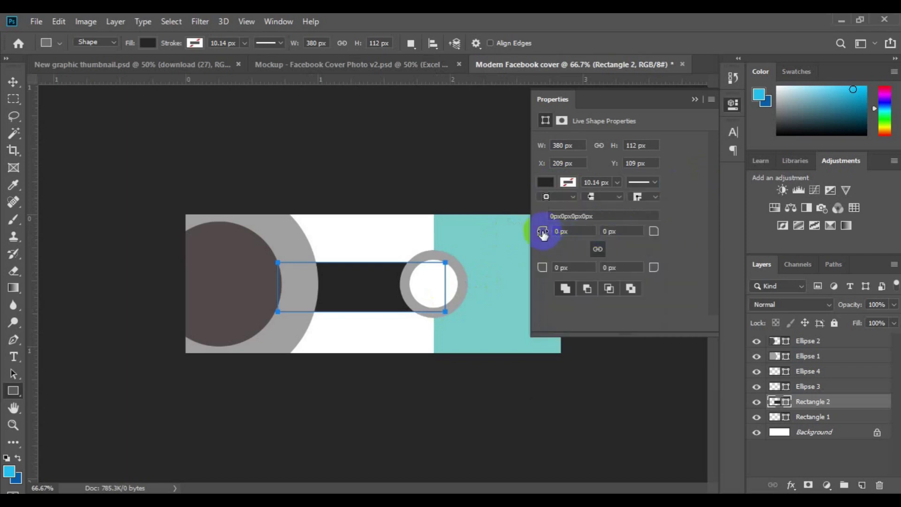
# Step: Round all four corners of the bar to a 20 px radius
pyautogui.moveTo(542, 233); pyautogui.dragTo(560, 235)
pyautogui.write('25')
pyautogui.press('Return')
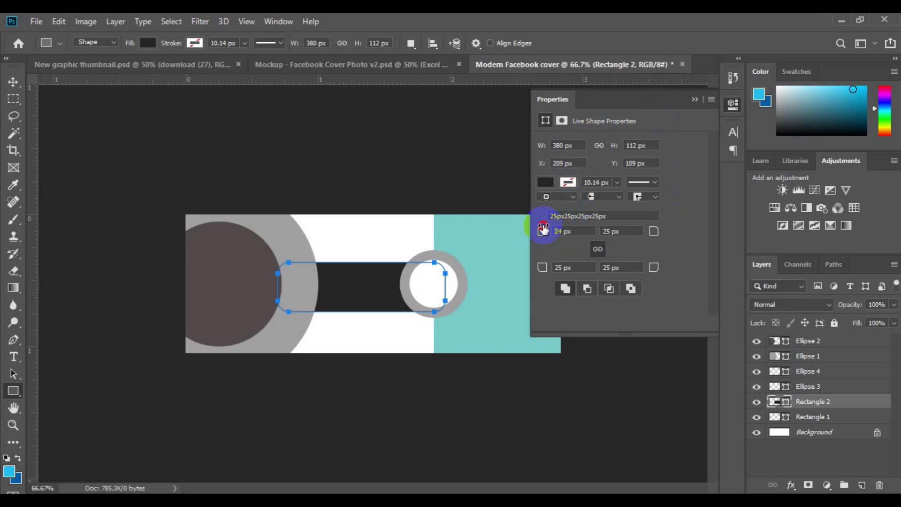
pyautogui.moveTo(543, 229); pyautogui.dragTo(541, 228)
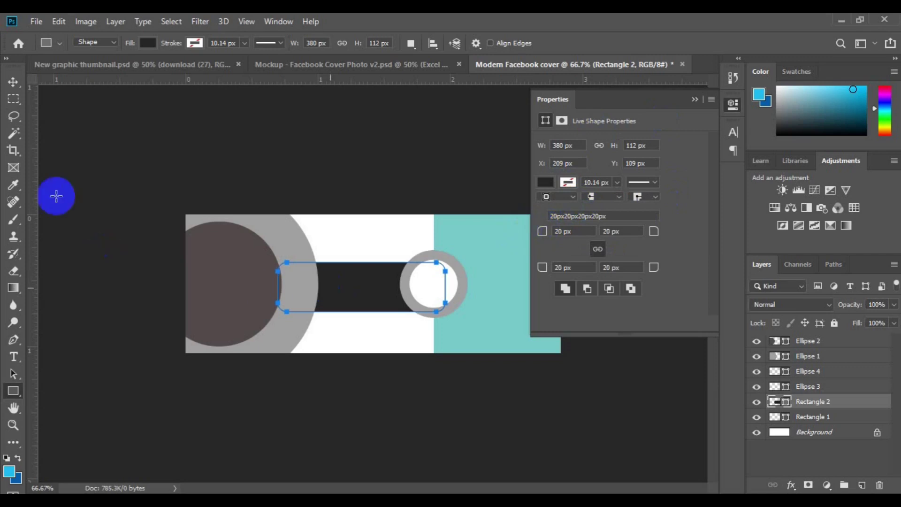
pyautogui.click(13, 82)
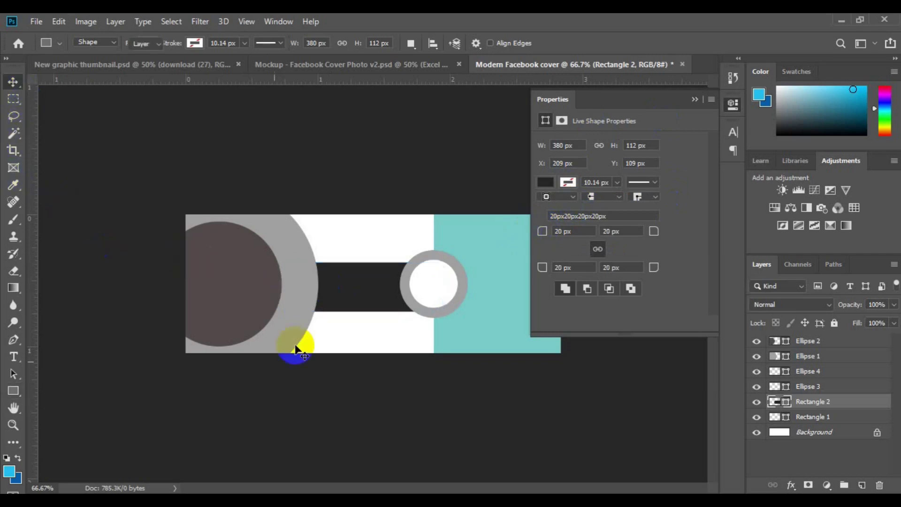
# Step: Raise Rectangle 2 above Ellipse 1, narrow it to 371×112 px starting at X 224, and nudge Ellipse 4
pyautogui.moveTo(288, 290); pyautogui.dragTo(368, 289)
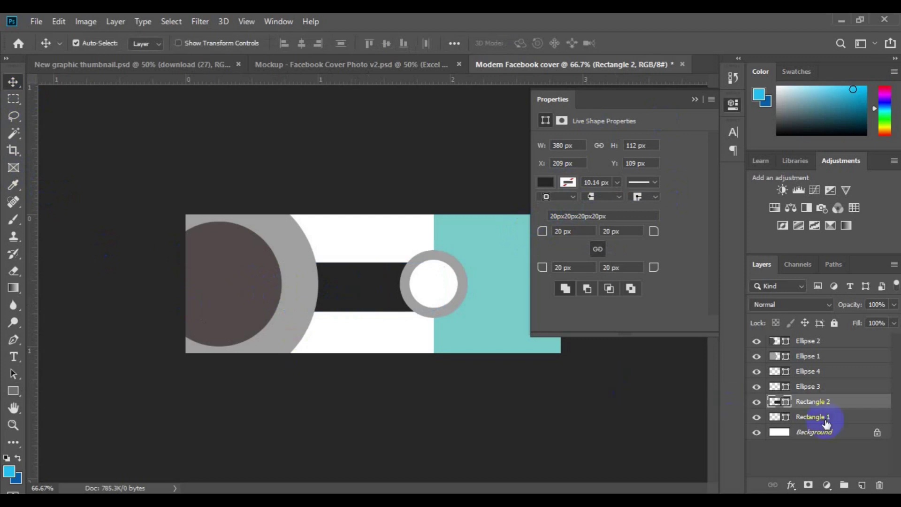
pyautogui.moveTo(824, 403); pyautogui.dragTo(817, 354)
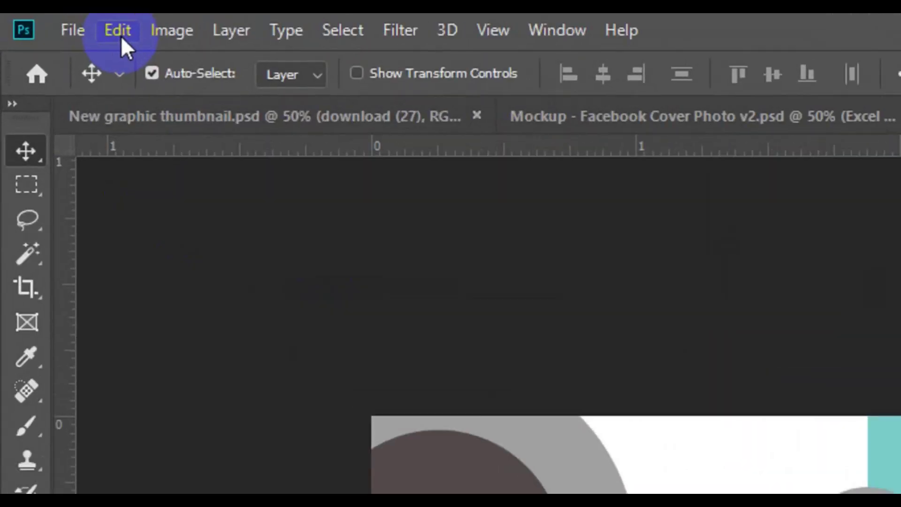
pyautogui.click(120, 35)
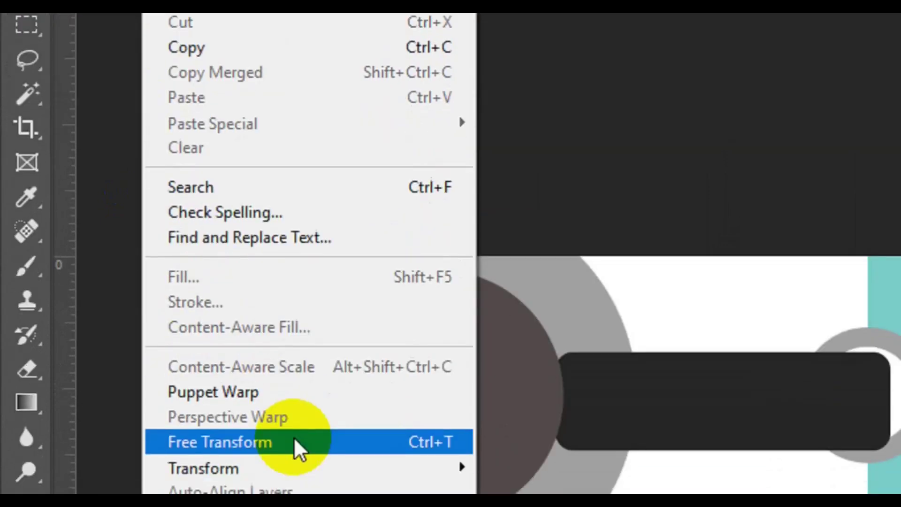
pyautogui.click(294, 400)
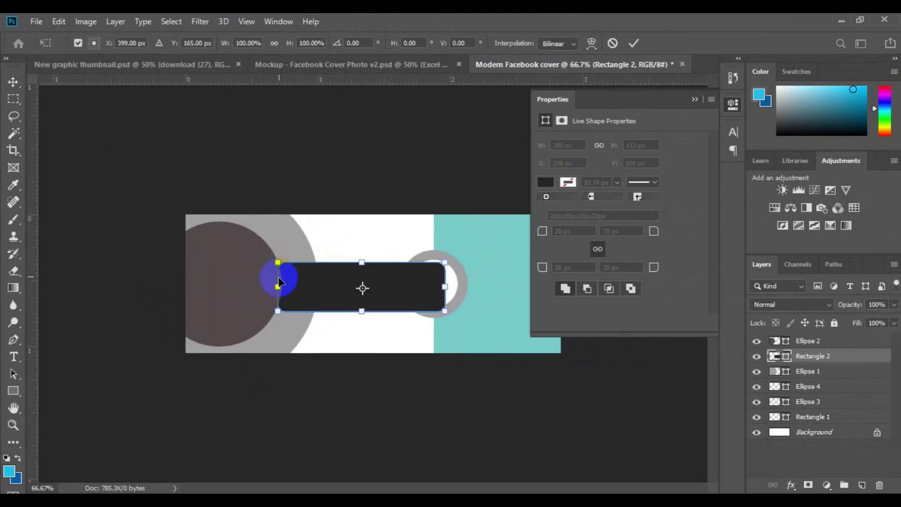
pyautogui.moveTo(278, 285)
pyautogui.mouseDown()
pyautogui.moveTo(266, 285)
pyautogui.moveTo(288, 279)
pyautogui.mouseUp()
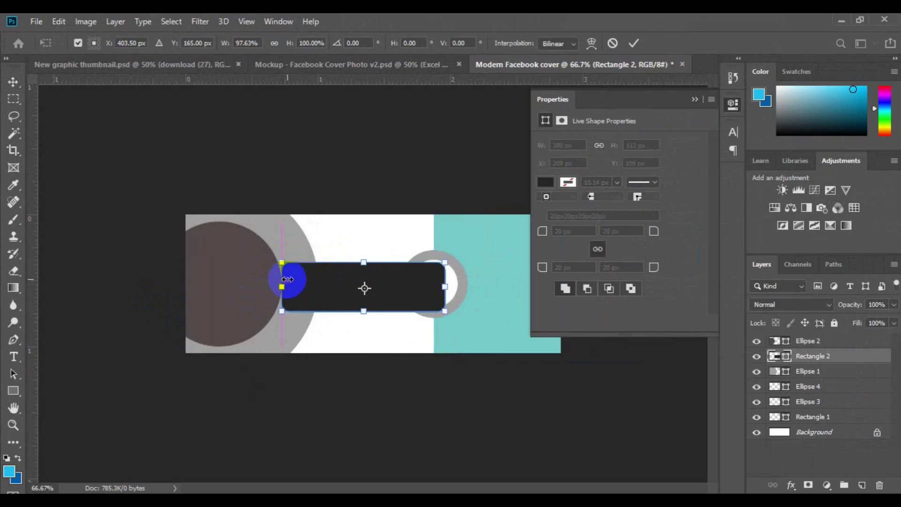
pyautogui.press('Right')
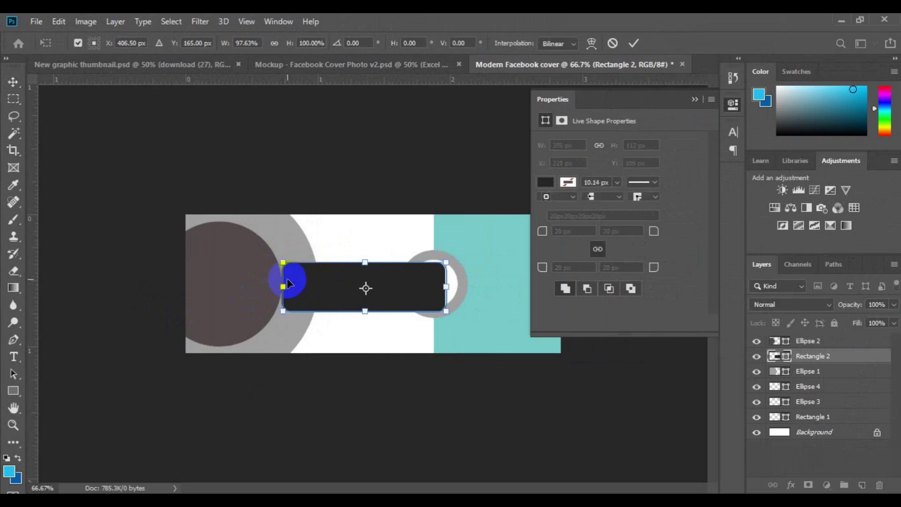
pyautogui.press('Right')
pyautogui.press('Right')
pyautogui.press('Right')
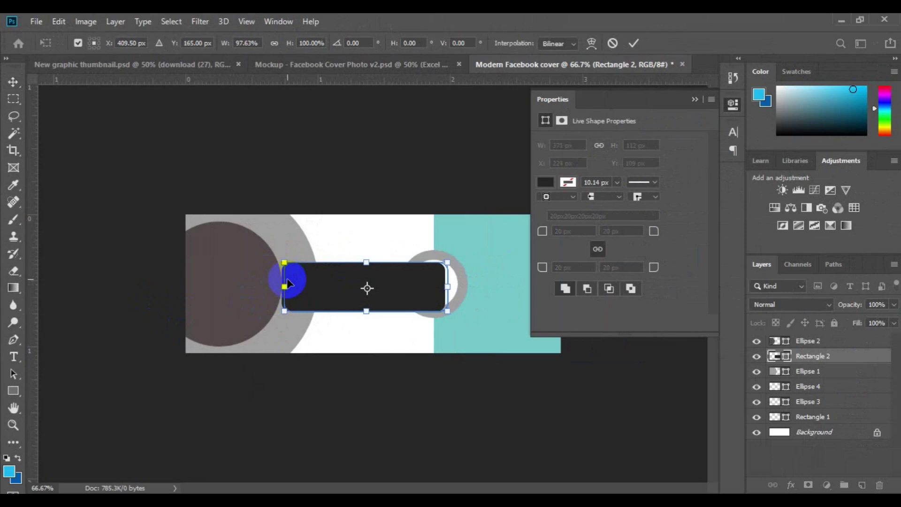
pyautogui.click(454, 282)
pyautogui.moveTo(454, 281)
pyautogui.mouseDown()
pyautogui.moveTo(634, 366)
pyautogui.moveTo(478, 280)
pyautogui.moveTo(464, 282)
pyautogui.mouseUp()
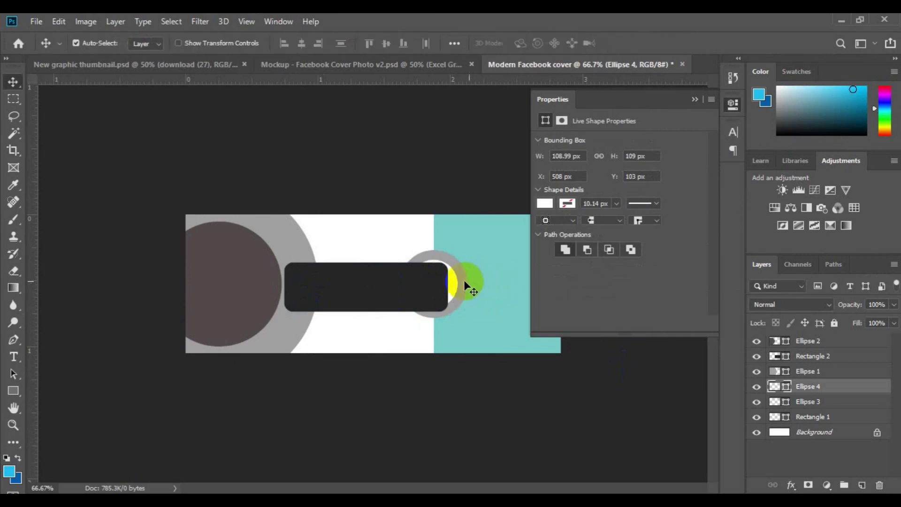
# Step: Move Ellipse 3 and Ellipse 4 above Rectangle 2 so the ring overlaps the bar's end
pyautogui.hotkey('alt', '[')
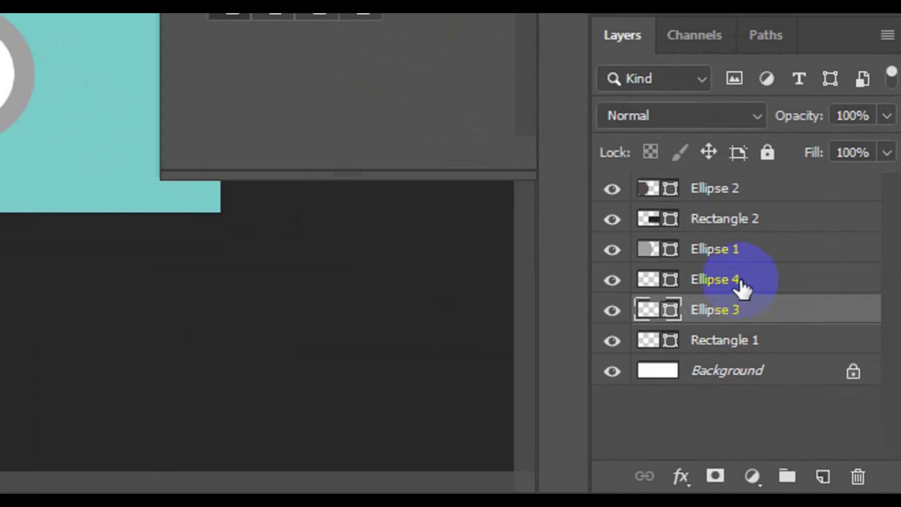
pyautogui.keyDown('shift'); pyautogui.click(739, 281); pyautogui.keyUp('shift')
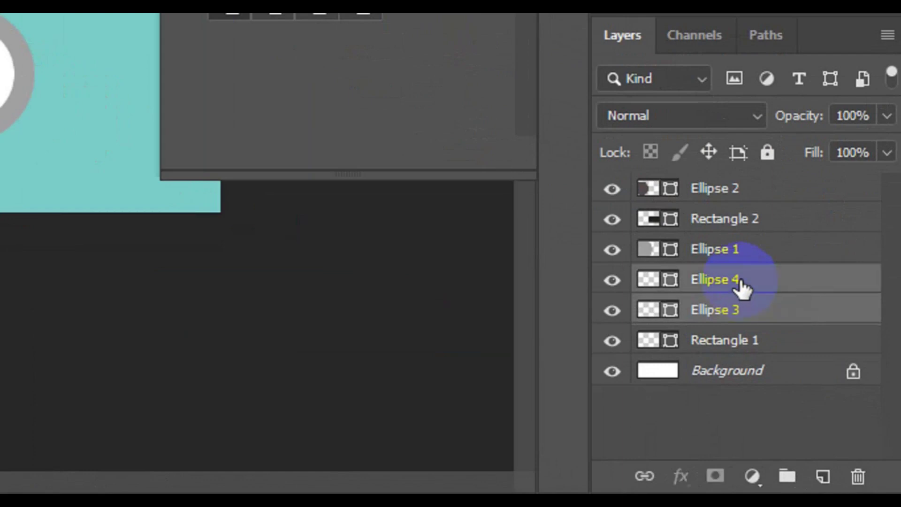
pyautogui.moveTo(741, 291); pyautogui.dragTo(731, 202)
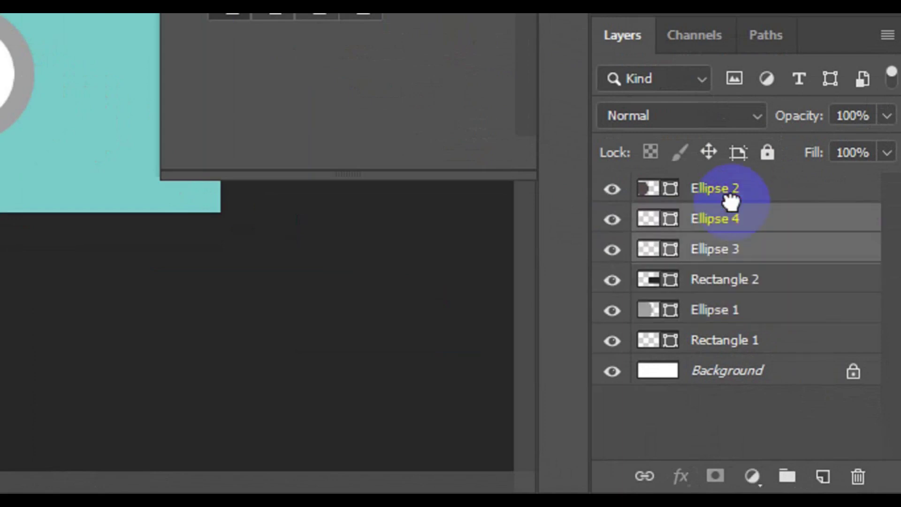
pyautogui.click(745, 267)
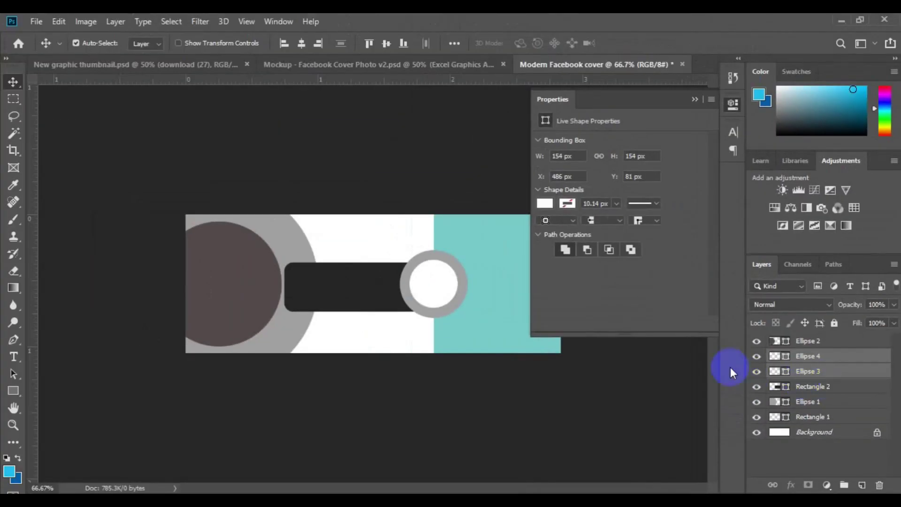
pyautogui.click(463, 283)
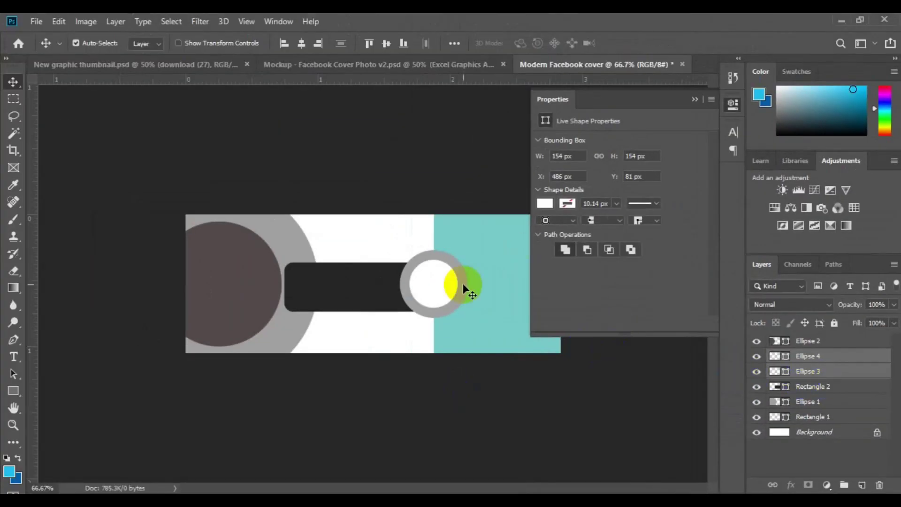
pyautogui.click(694, 99)
pyautogui.click(347, 296)
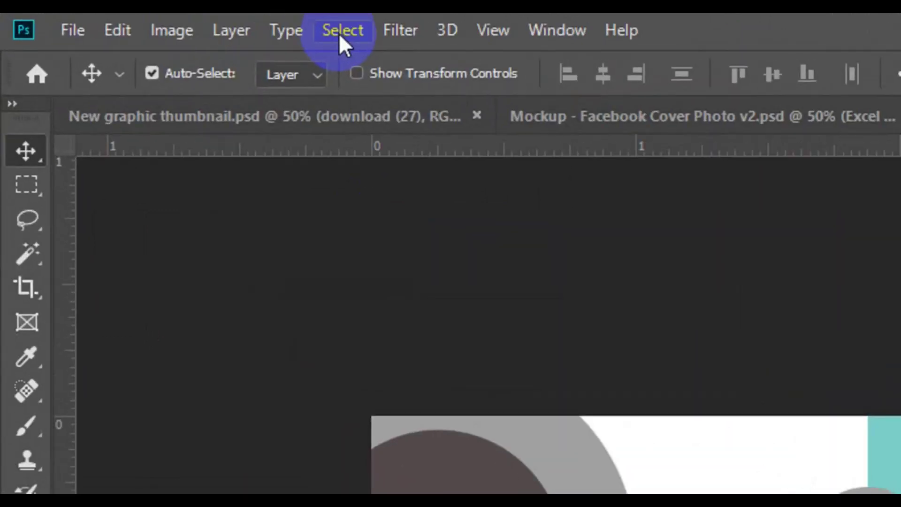
# Step: Align the dark rounded bar to the canvas's vertical centre, then deselect
pyautogui.click(339, 33)
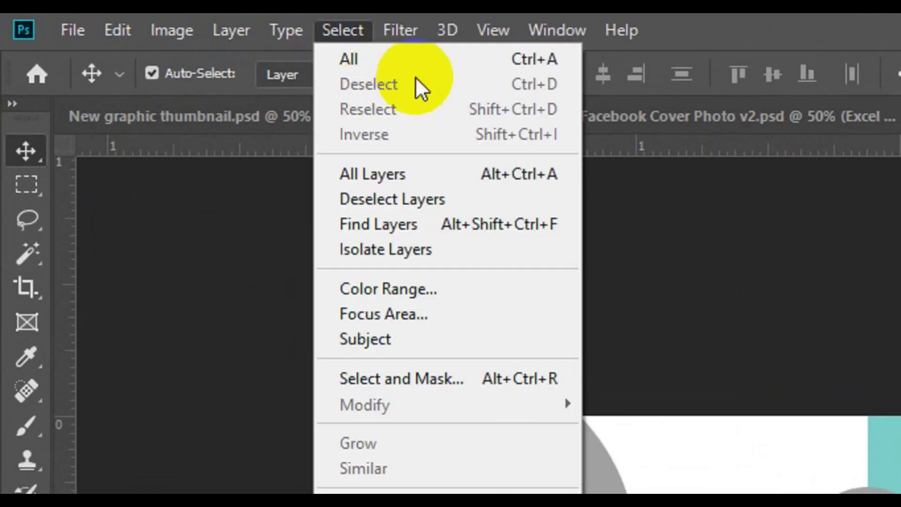
pyautogui.click(426, 64)
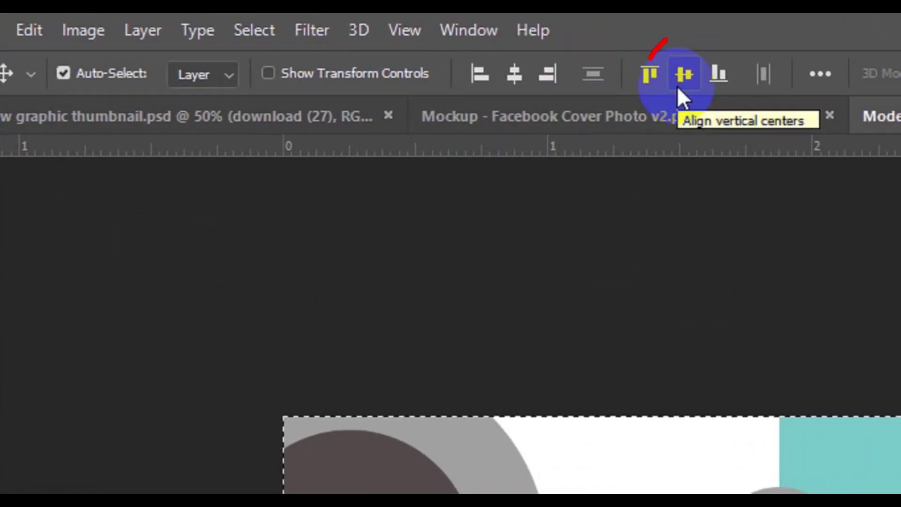
pyautogui.click(677, 88)
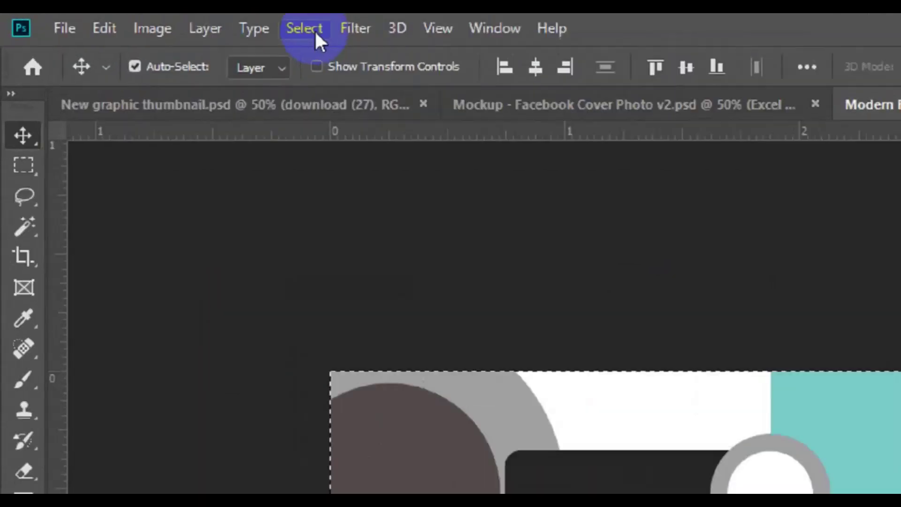
pyautogui.click(314, 30)
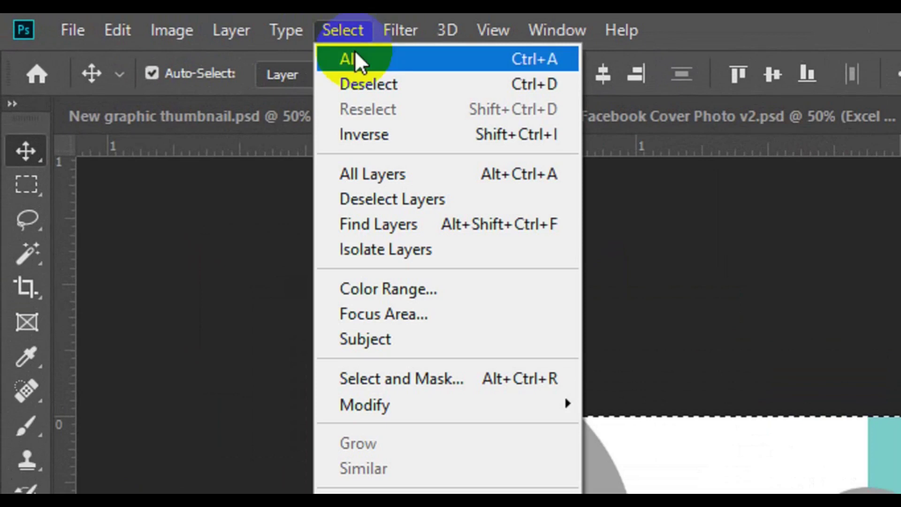
pyautogui.click(383, 82)
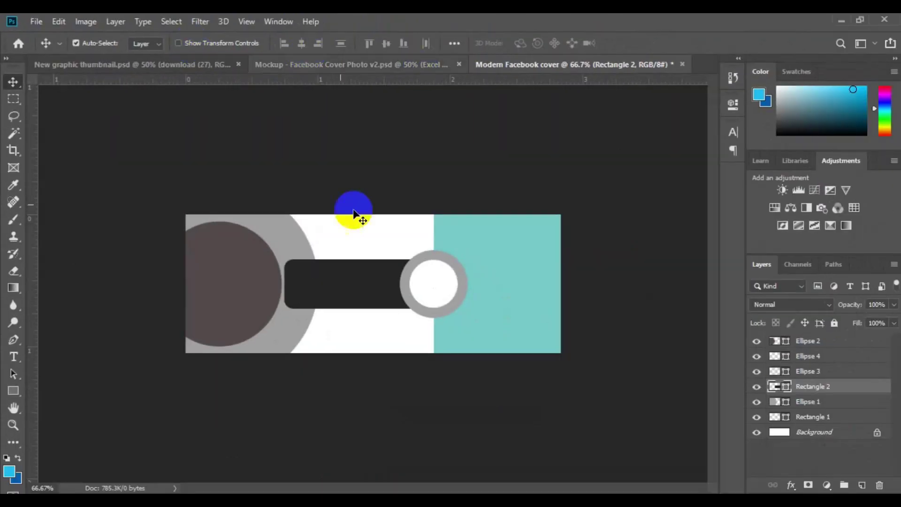
pyautogui.click(523, 259)
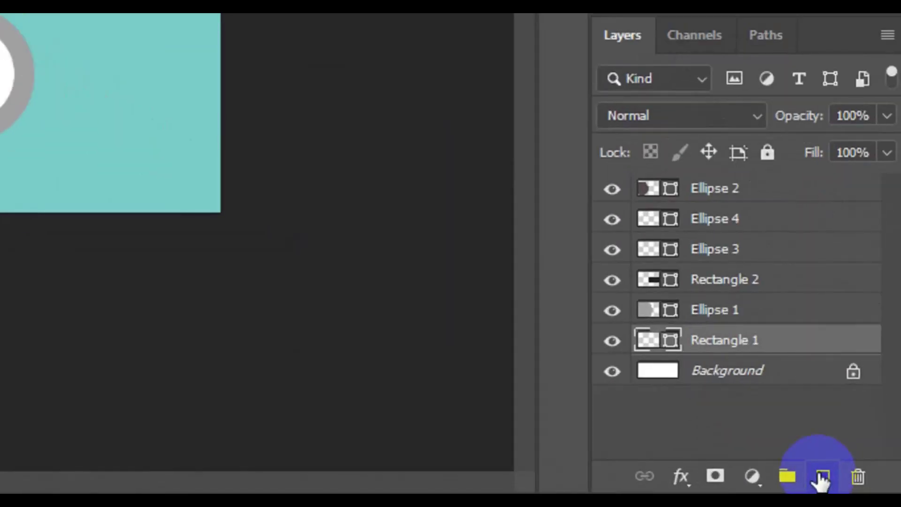
# Step: Draw a 75 px grey circle on a new layer and place it at the teal panel's top-right corner
pyautogui.click(820, 477)
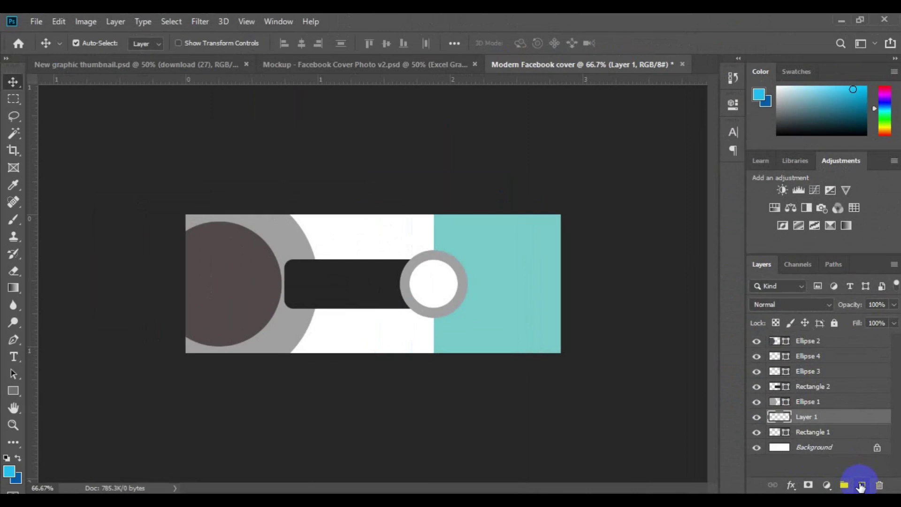
pyautogui.click(67, 399)
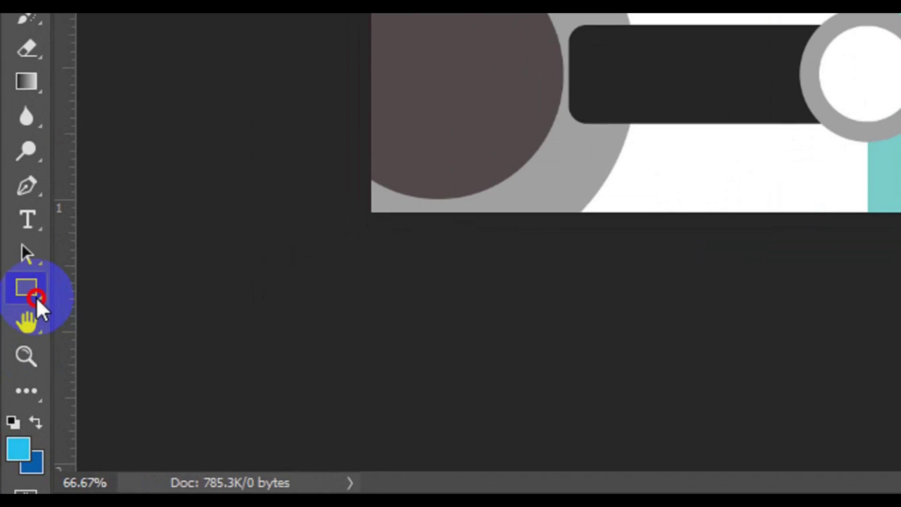
pyautogui.moveTo(36, 297); pyautogui.dragTo(167, 350)
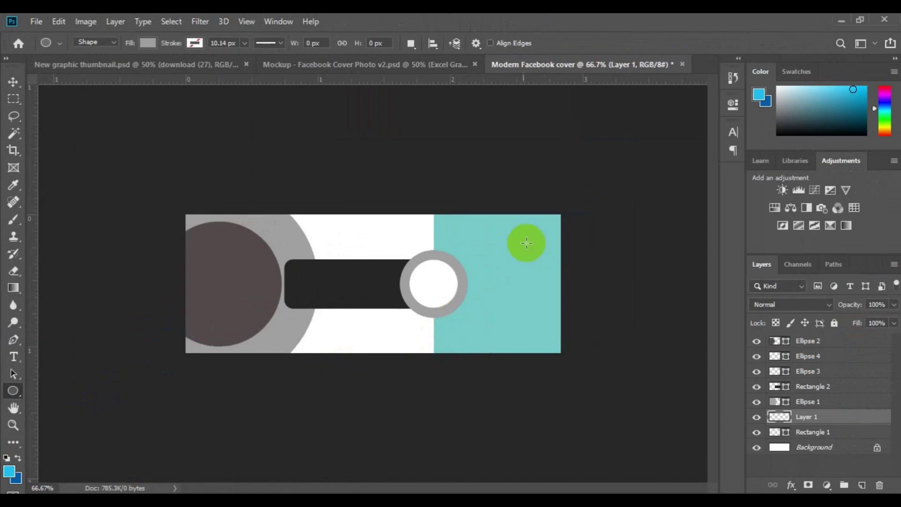
pyautogui.moveTo(507, 219); pyautogui.dragTo(545, 247)
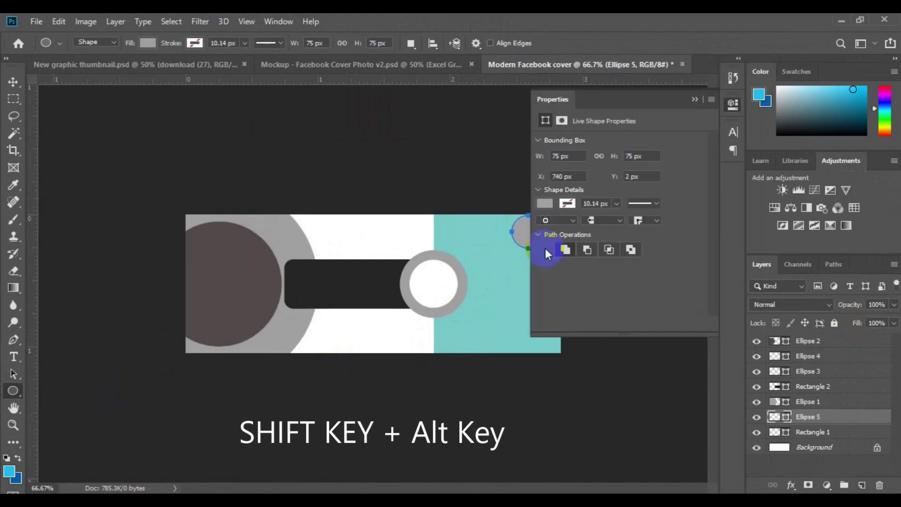
pyautogui.click(694, 100)
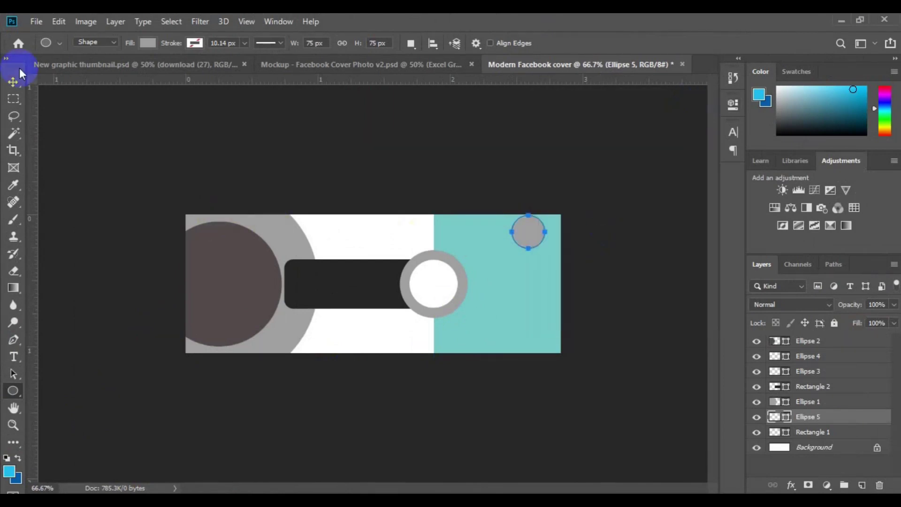
pyautogui.click(13, 82)
pyautogui.moveTo(483, 242)
pyautogui.mouseDown()
pyautogui.moveTo(539, 234)
pyautogui.moveTo(560, 218)
pyautogui.mouseUp()
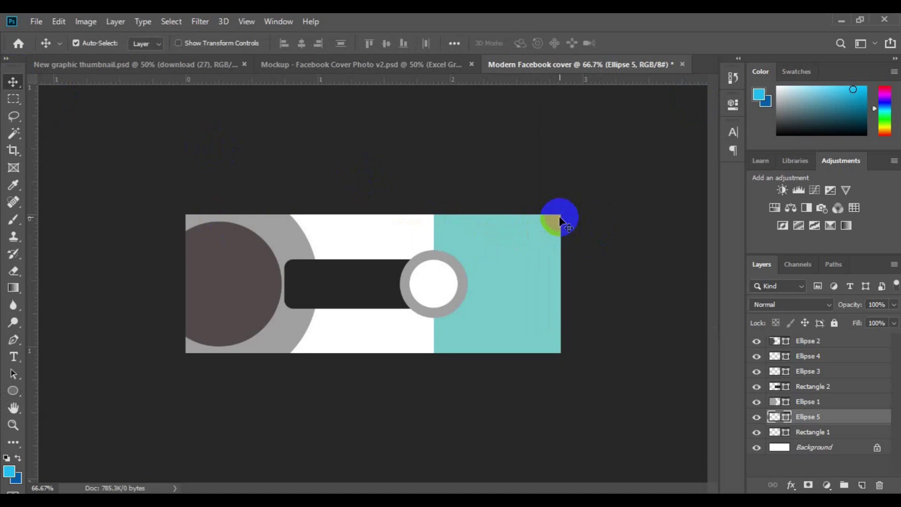
# Step: Duplicate the Ellipse 5 layer, naming the copy Ellipse 5 without 'copy'
pyautogui.rightClick(803, 417)
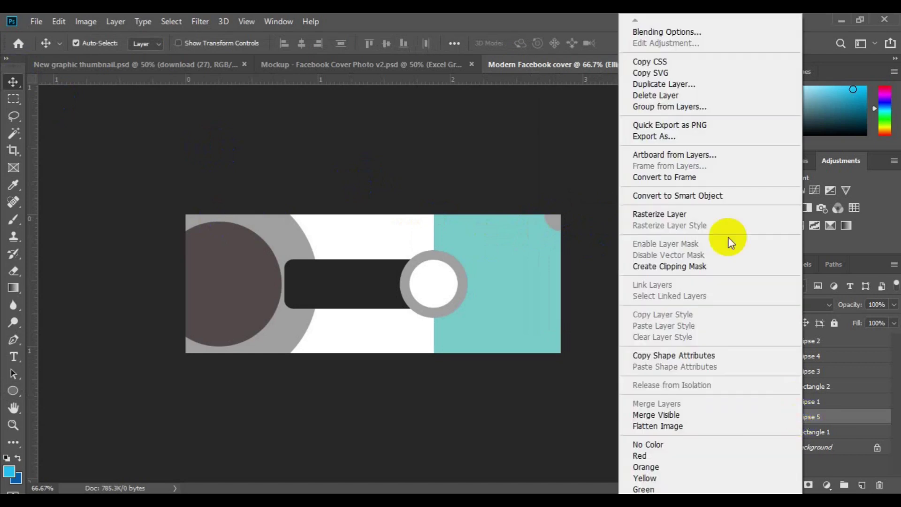
pyautogui.click(669, 84)
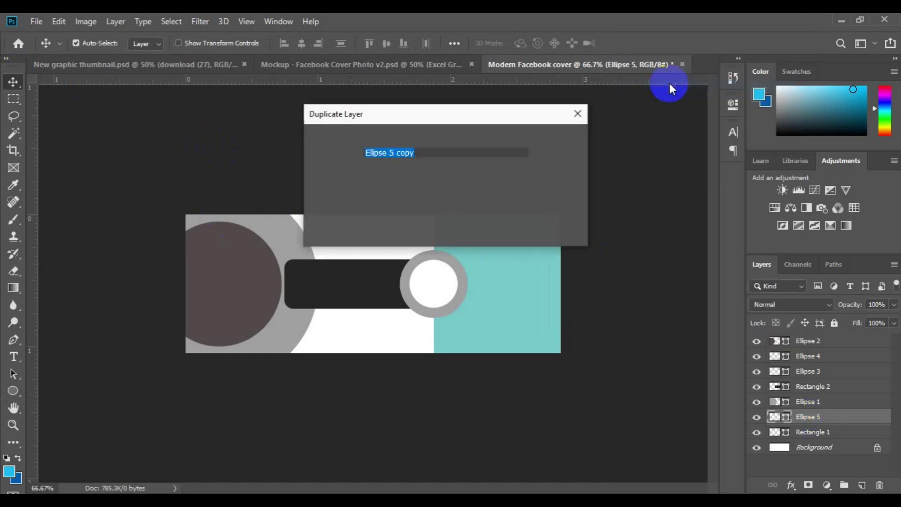
pyautogui.click(434, 158)
pyautogui.press('BackSpace')
pyautogui.press('BackSpace')
pyautogui.press('BackSpace')
pyautogui.press('BackSpace')
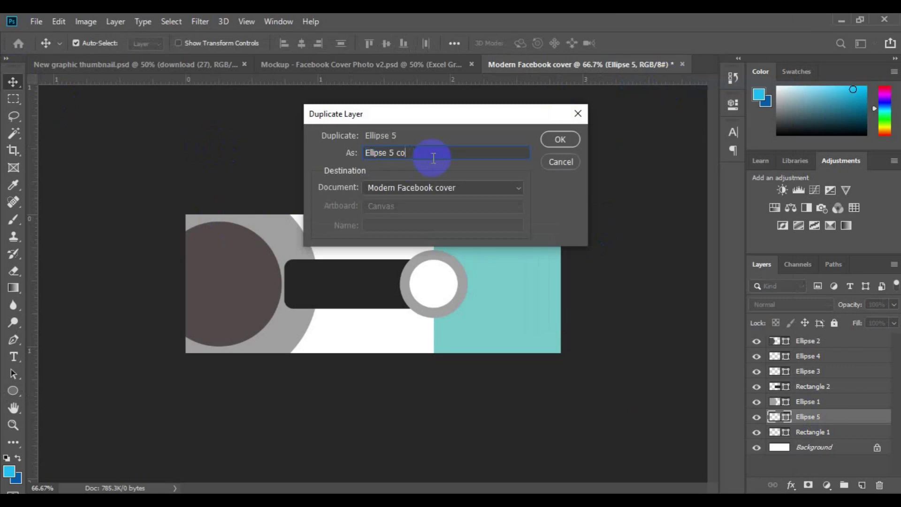
pyautogui.click(568, 138)
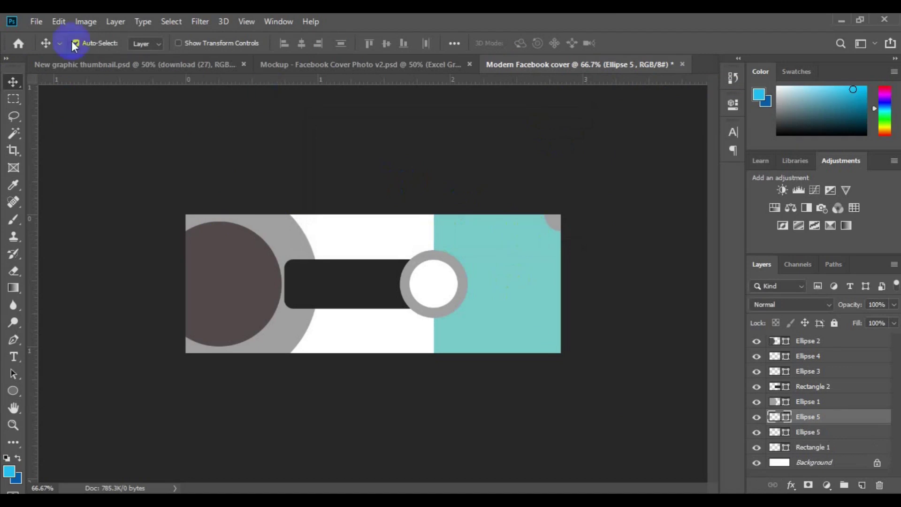
pyautogui.click(60, 20)
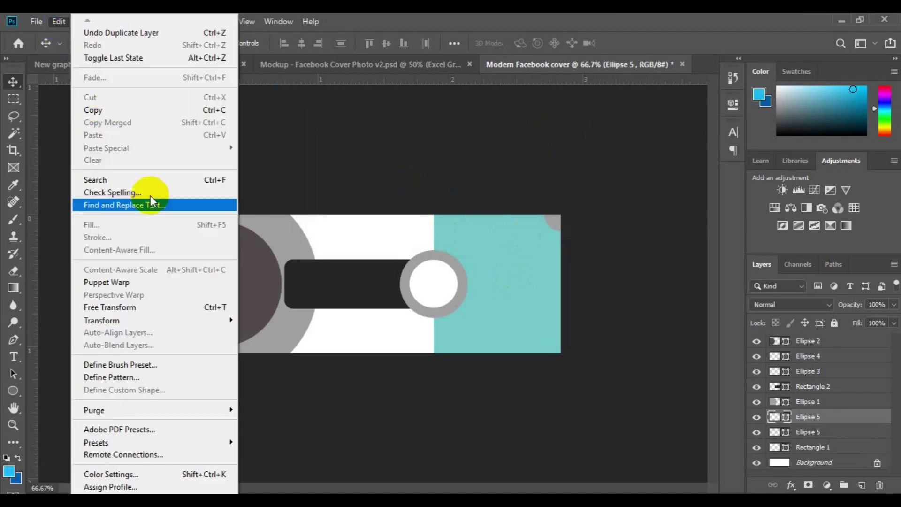
# Step: Scale the duplicate circle to 44% and place it in the teal panel left of the corner circle
pyautogui.click(175, 312)
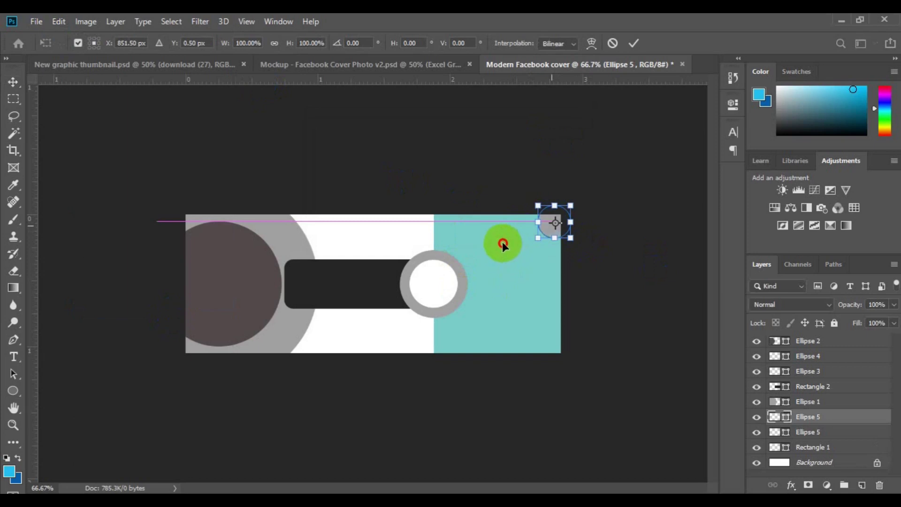
pyautogui.moveTo(556, 226); pyautogui.dragTo(512, 239)
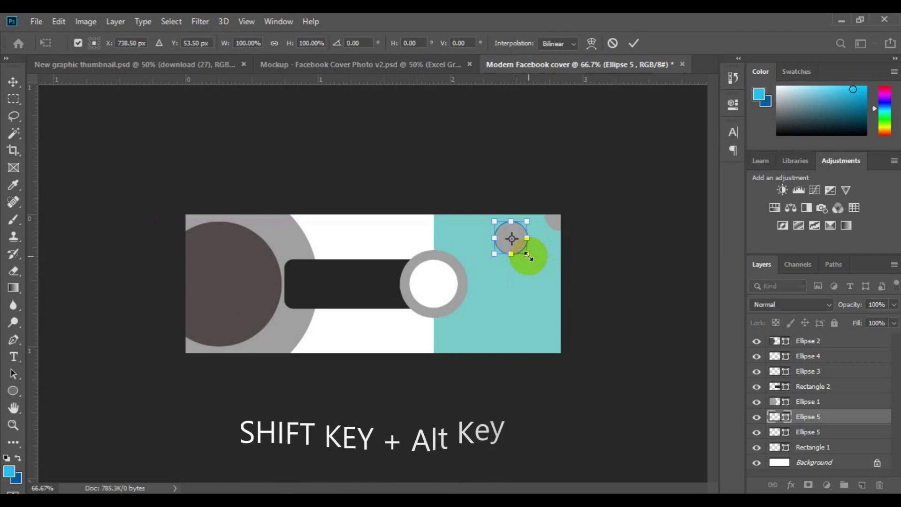
pyautogui.moveTo(520, 249); pyautogui.dragTo(521, 249)
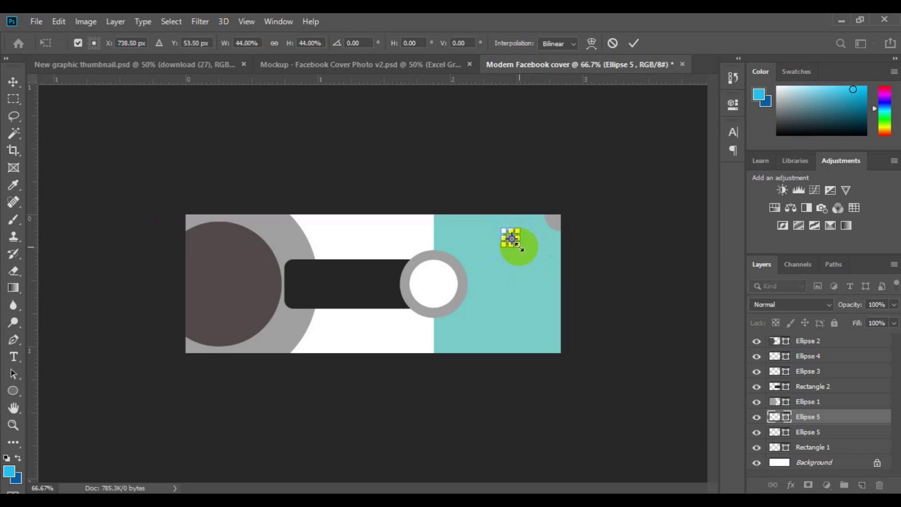
pyautogui.click(635, 43)
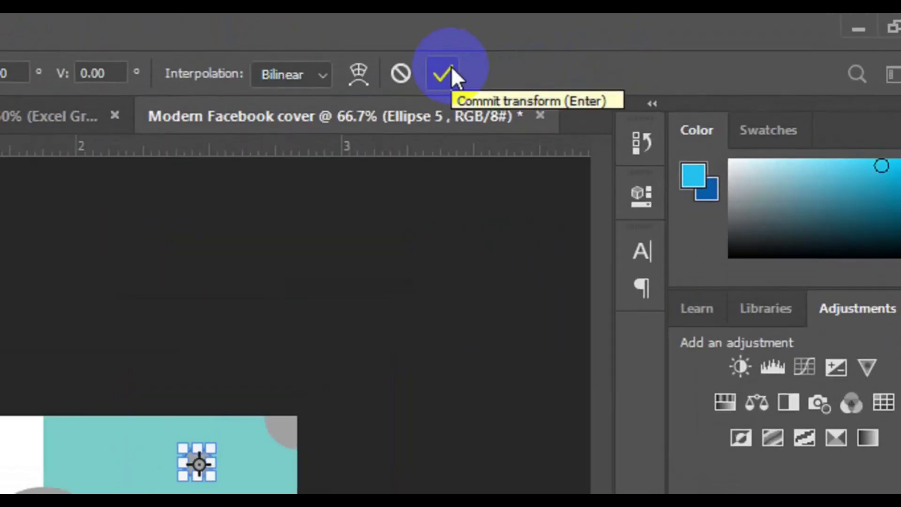
pyautogui.click(451, 68)
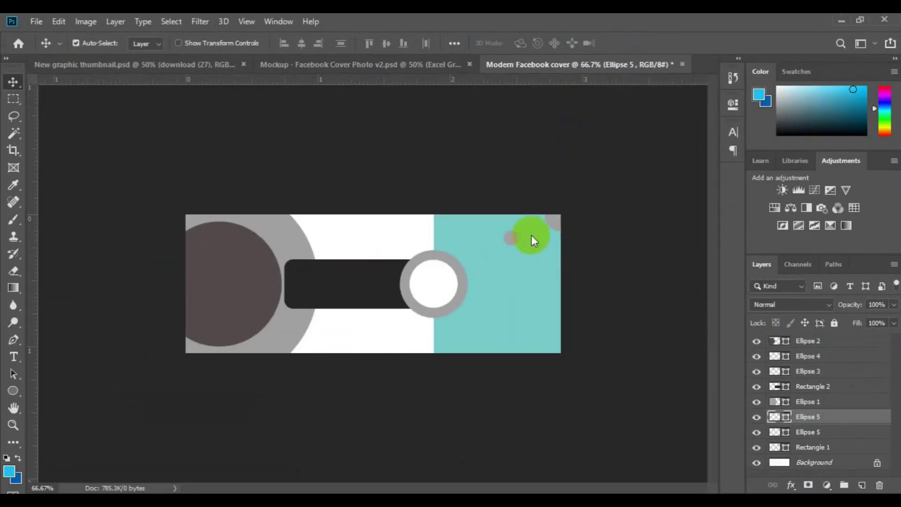
pyautogui.moveTo(511, 241); pyautogui.dragTo(532, 238)
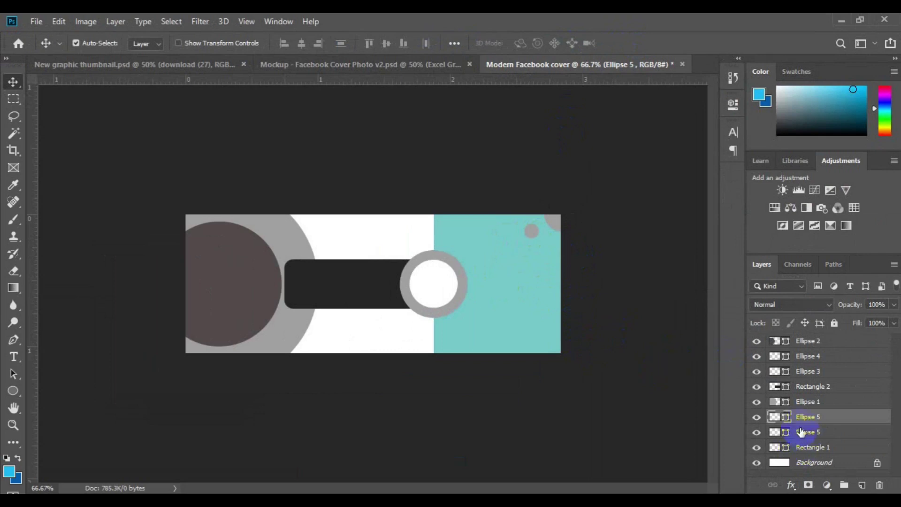
pyautogui.click(786, 421)
# Step: Keep the small dot's grey fill and save the document as Modern Facebook cover.psd
pyautogui.doubleClick(787, 422)
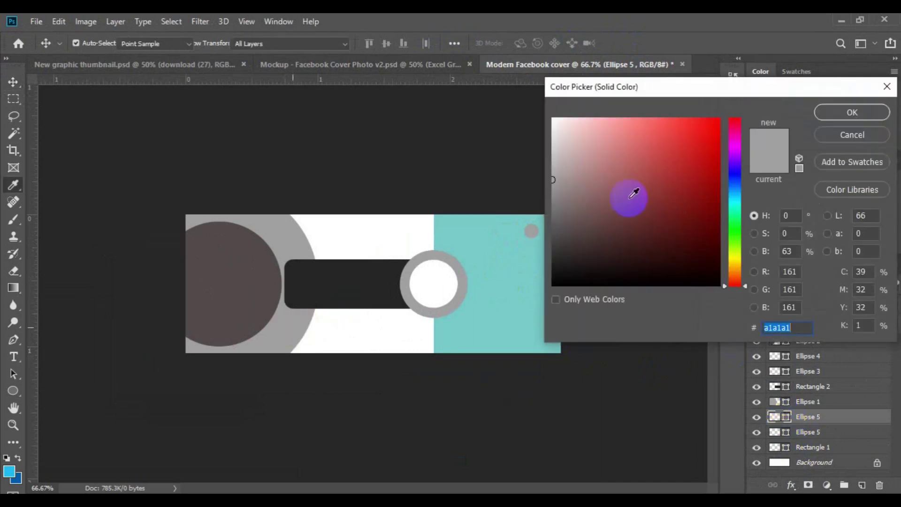
pyautogui.click(833, 118)
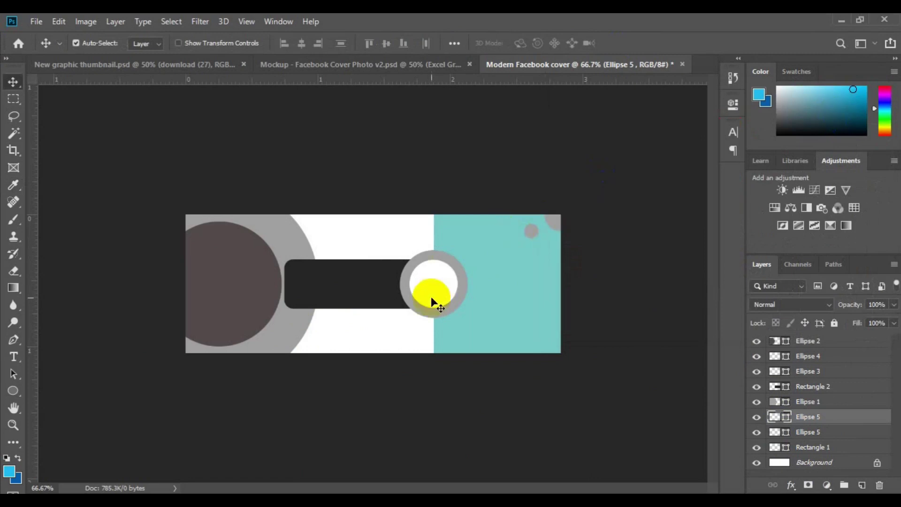
pyautogui.hotkey('ctrl', 's')
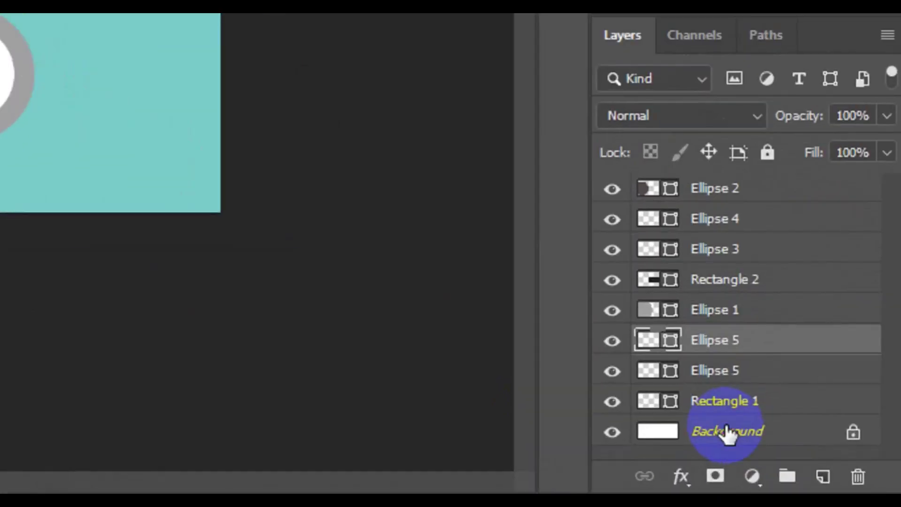
pyautogui.click(727, 431)
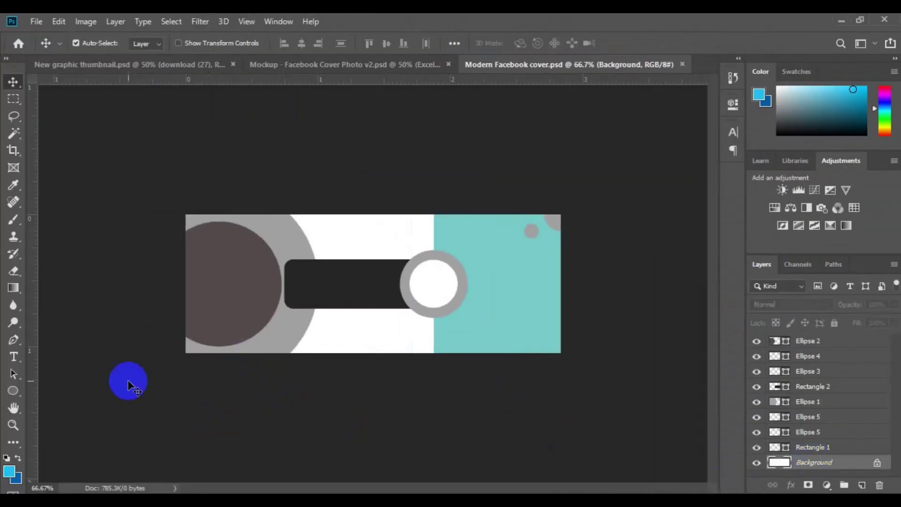
pyautogui.click(281, 331)
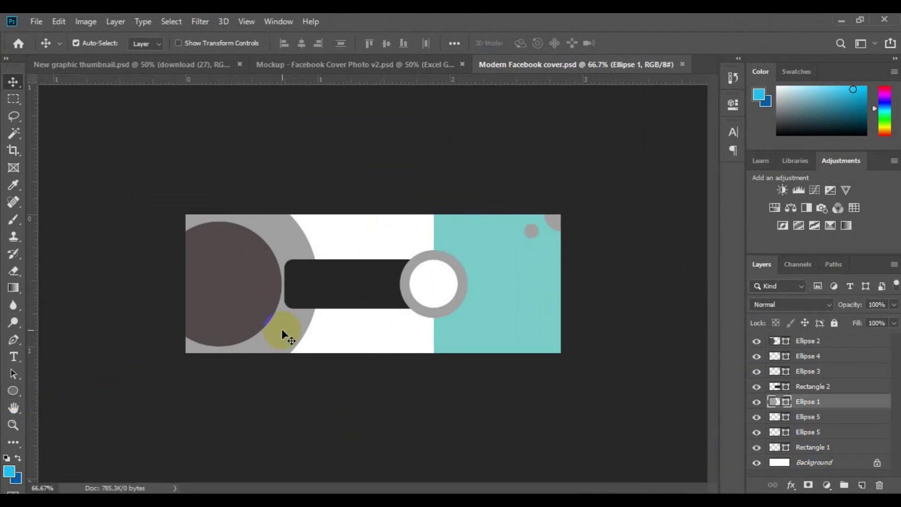
# Step: Duplicate Ellipse 1 and move the copy down to the banner's bottom edge
pyautogui.rightClick(829, 411)
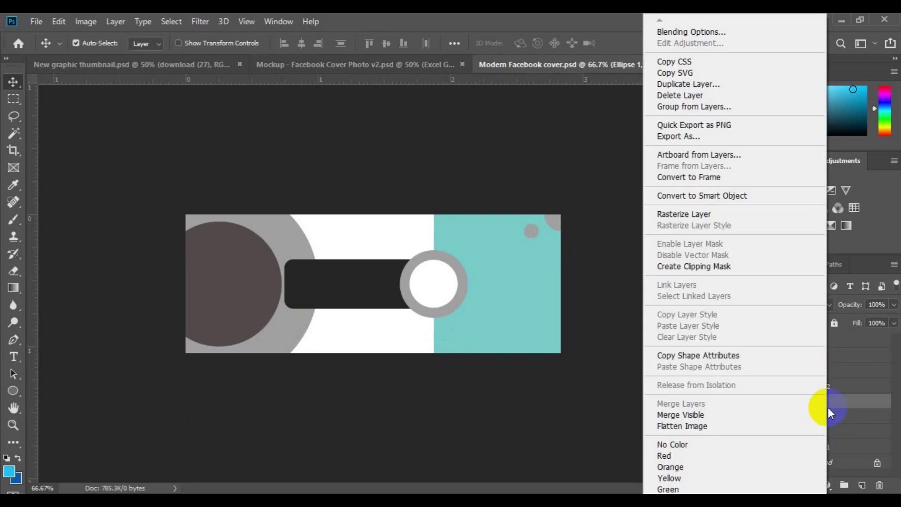
pyautogui.click(692, 86)
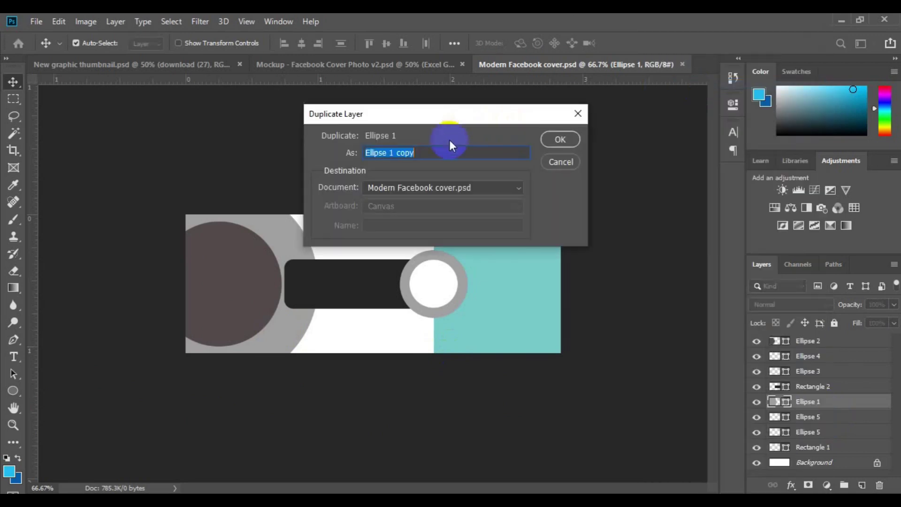
pyautogui.click(560, 139)
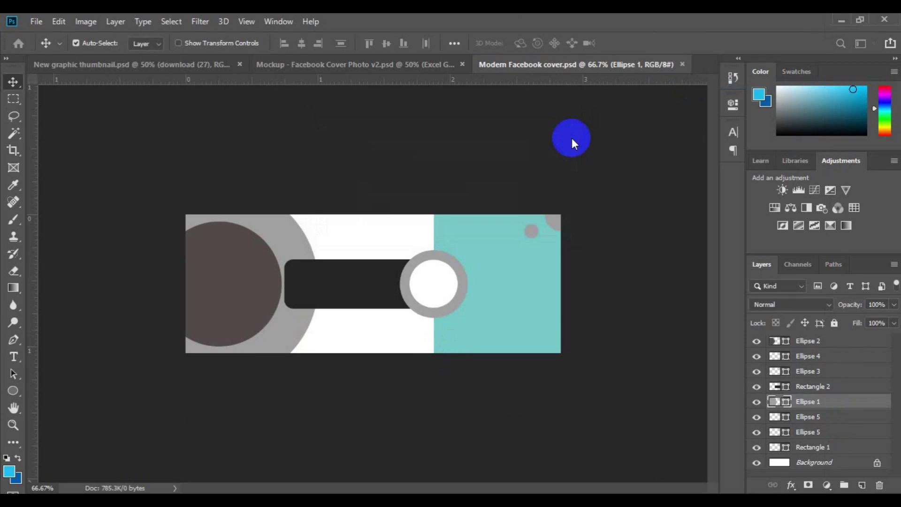
pyautogui.click(60, 23)
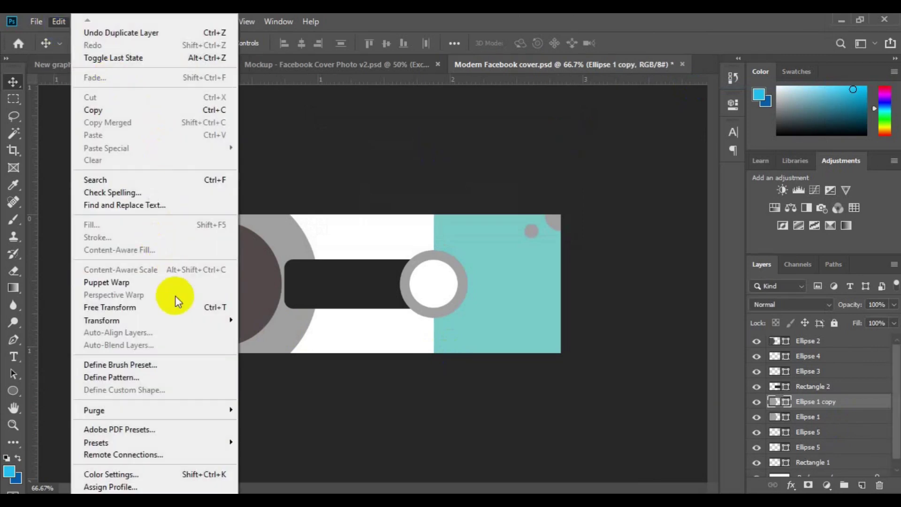
pyautogui.click(179, 310)
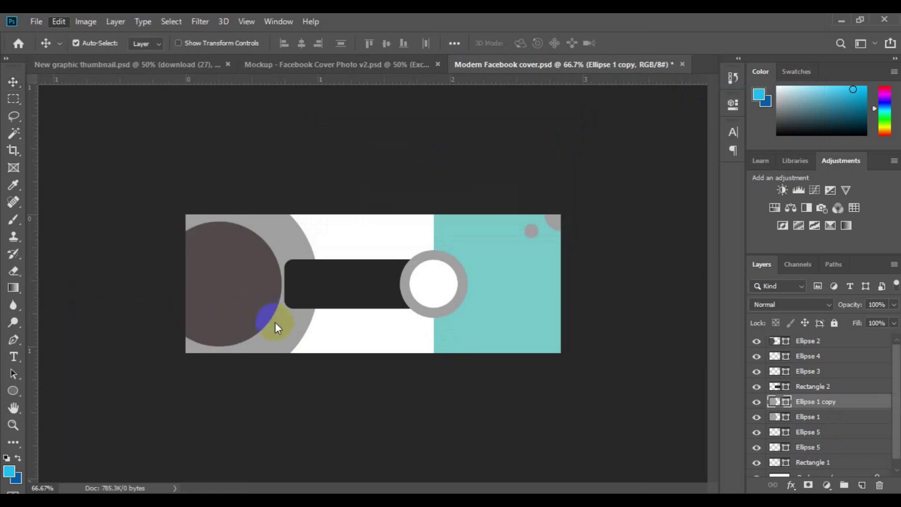
pyautogui.moveTo(276, 322); pyautogui.dragTo(443, 458)
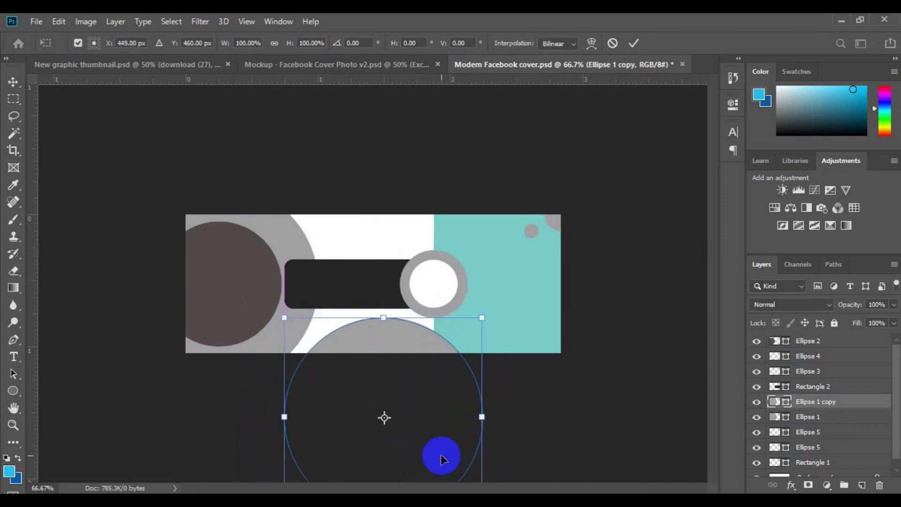
pyautogui.press('Return')
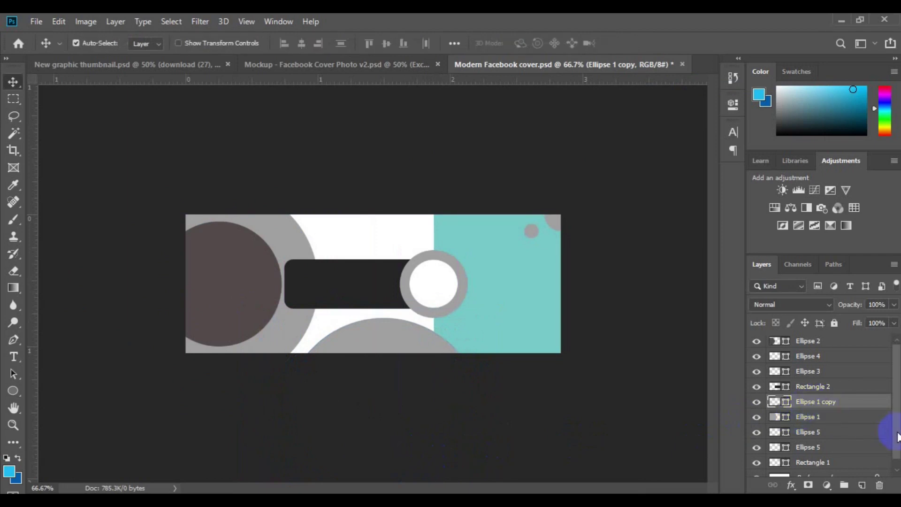
# Step: Place the Ellipse 1 copy layer just above Background and nudge the semicircle upward
pyautogui.scroll(-1, 892, 444)
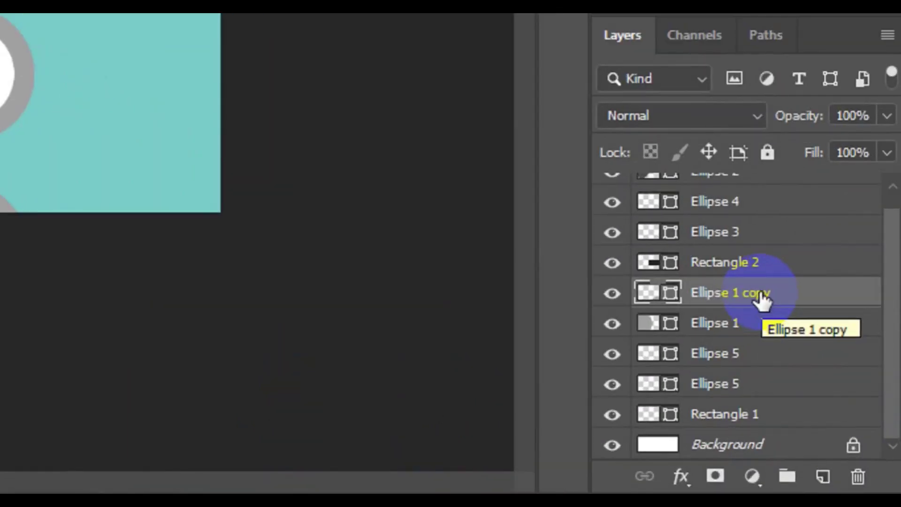
pyautogui.moveTo(760, 302); pyautogui.dragTo(757, 431)
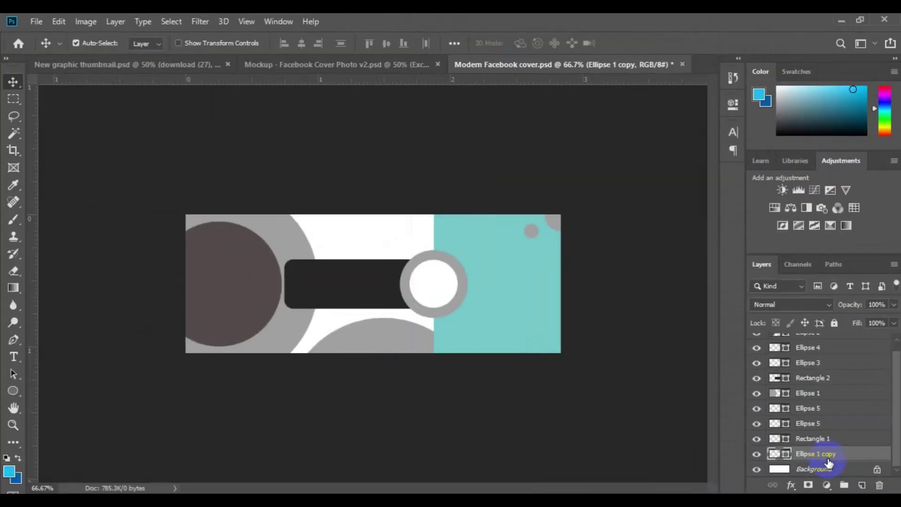
pyautogui.click(366, 342)
pyautogui.moveTo(365, 342); pyautogui.dragTo(374, 322)
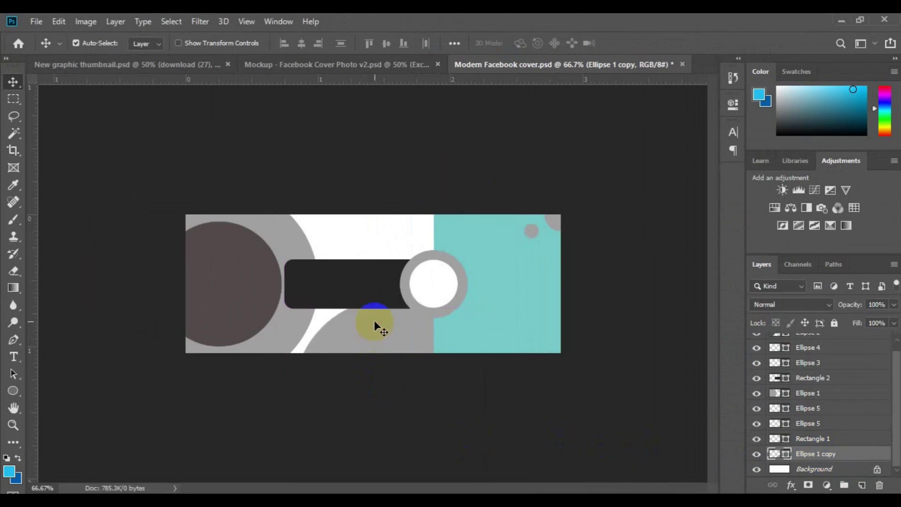
# Step: Scale the bottom semicircle down to 66% and lower its opacity to 37%
pyautogui.hotkey('ctrl', 't')
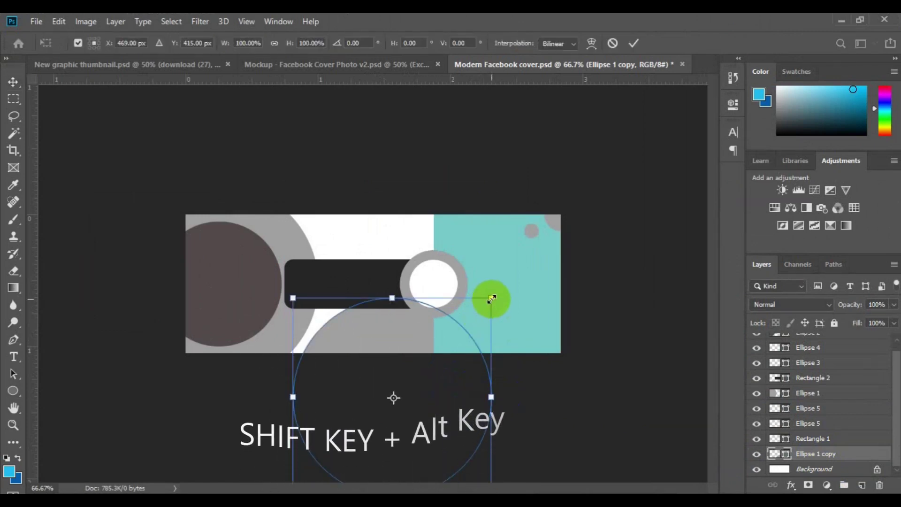
pyautogui.moveTo(489, 298); pyautogui.dragTo(458, 333)
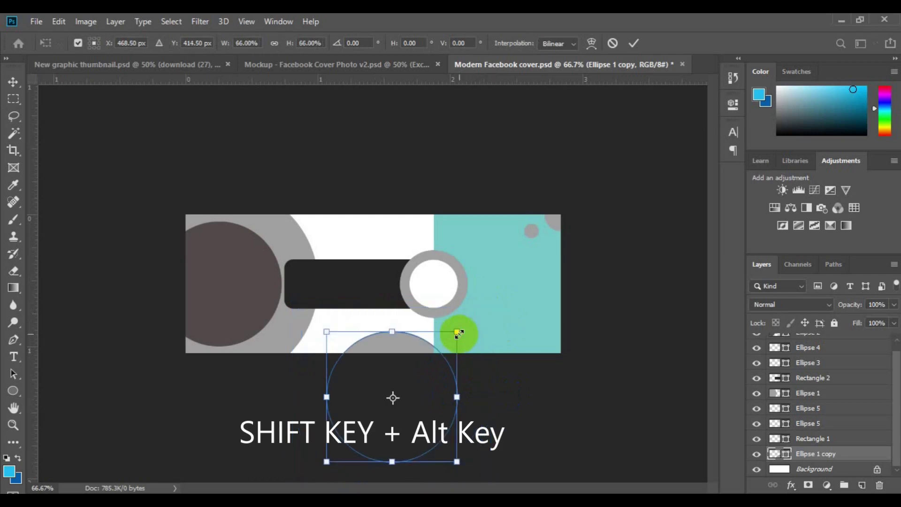
pyautogui.moveTo(414, 376)
pyautogui.mouseDown()
pyautogui.moveTo(389, 356)
pyautogui.moveTo(407, 360)
pyautogui.mouseUp()
pyautogui.press('Return')
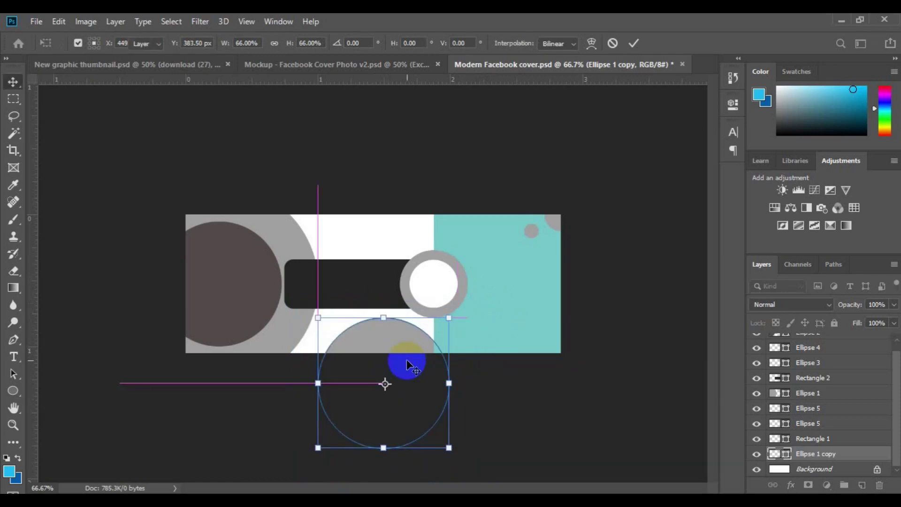
pyautogui.click(894, 305)
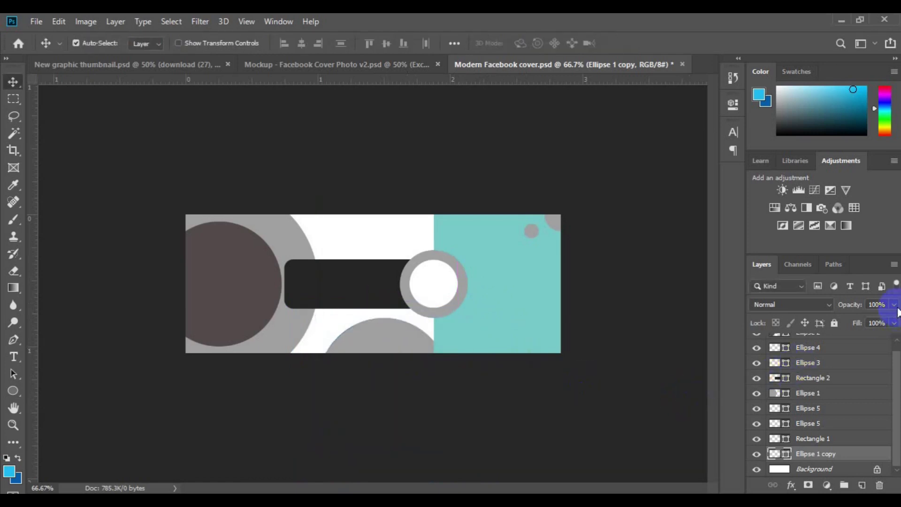
pyautogui.click(862, 318)
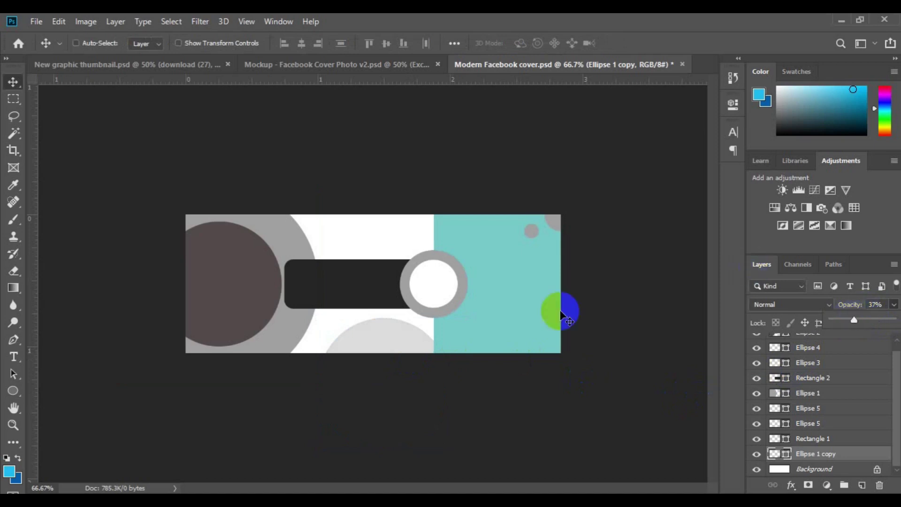
# Step: Shift the bottom semicircle slightly left and fade it to 24% opacity
pyautogui.moveTo(383, 335); pyautogui.dragTo(372, 336)
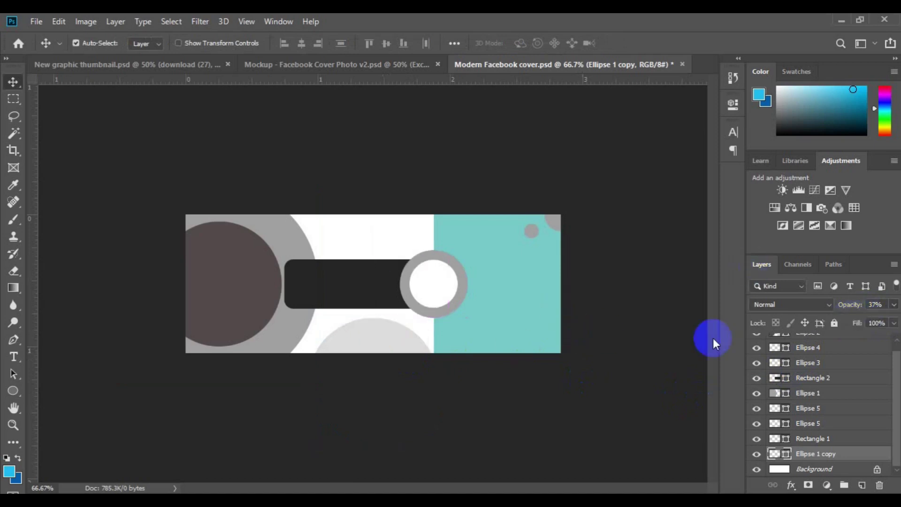
pyautogui.click(894, 304)
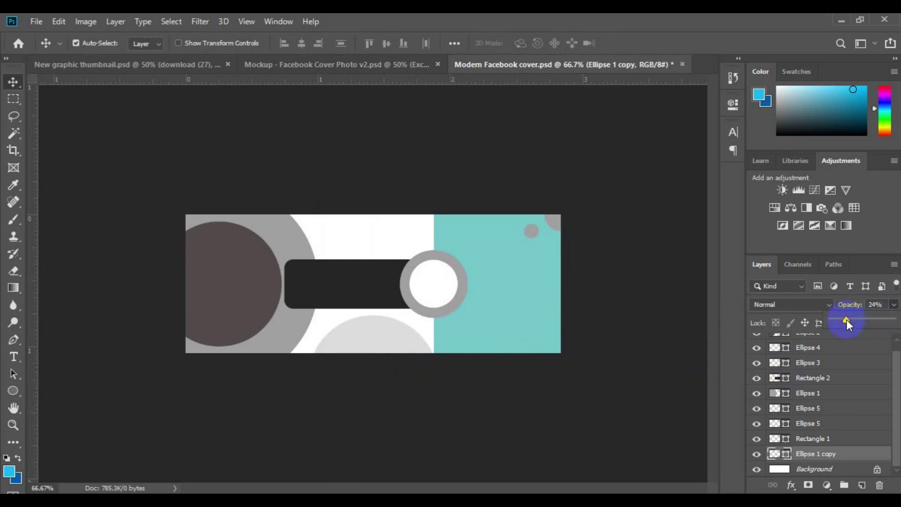
pyautogui.click(562, 323)
pyautogui.keyDown('ctrl'); pyautogui.click(381, 342); pyautogui.keyUp('ctrl')
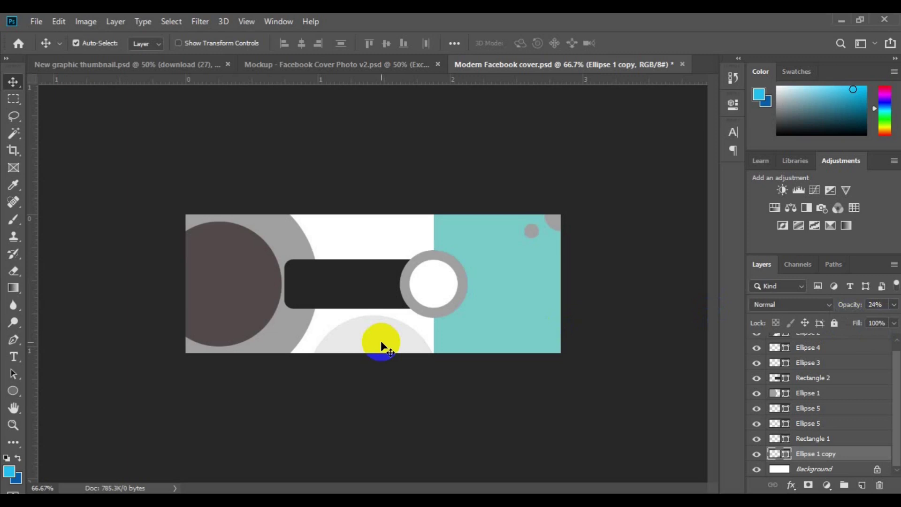
# Step: Select the large grey circle's Ellipse 1 layer
pyautogui.moveTo(203, 292); pyautogui.dragTo(286, 309)
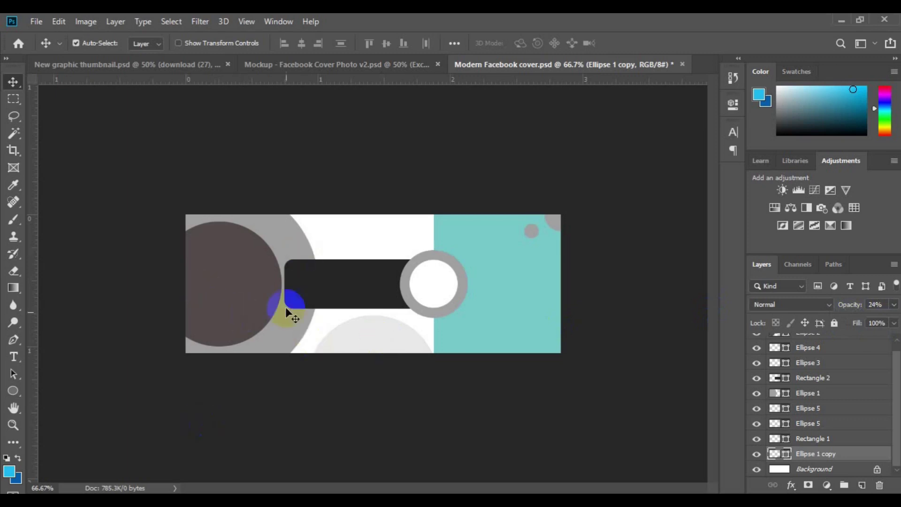
pyautogui.click(286, 332)
pyautogui.click(781, 398)
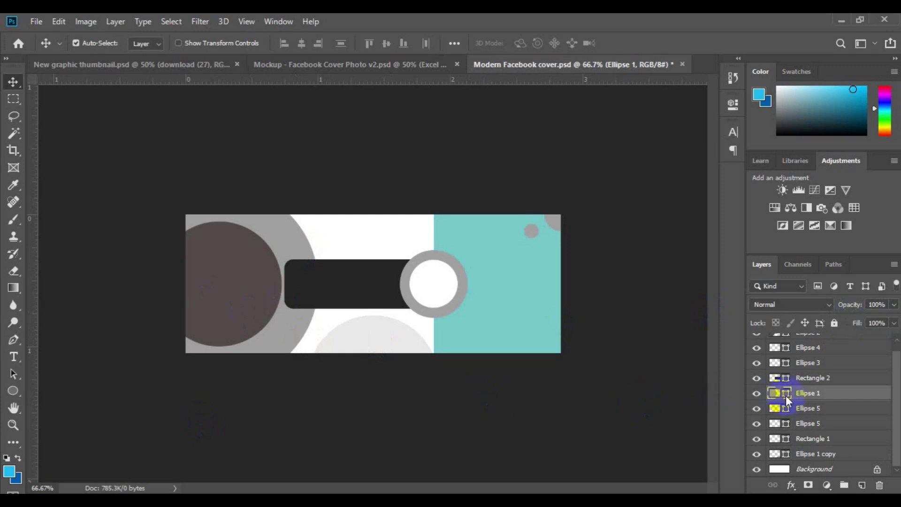
# Step: Fill the large left circle (Ellipse 1) with orange #fab102
pyautogui.doubleClick(786, 395)
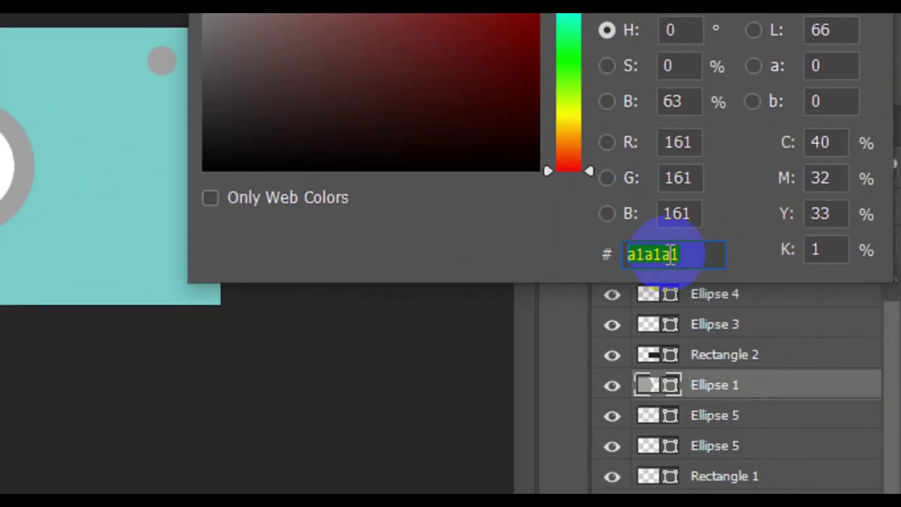
pyautogui.hotkey('ctrl', 'v')
pyautogui.click(685, 254)
pyautogui.moveTo(685, 254); pyautogui.dragTo(628, 254)
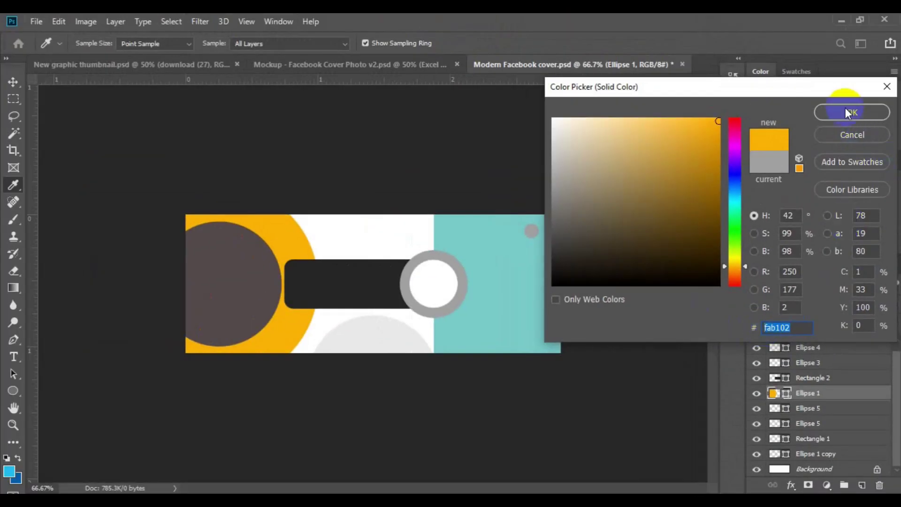
pyautogui.click(846, 113)
# Step: Colour the ring around the white circle the same orange, sampled from the large circle
pyautogui.moveTo(458, 280); pyautogui.dragTo(461, 283)
pyautogui.click(784, 365)
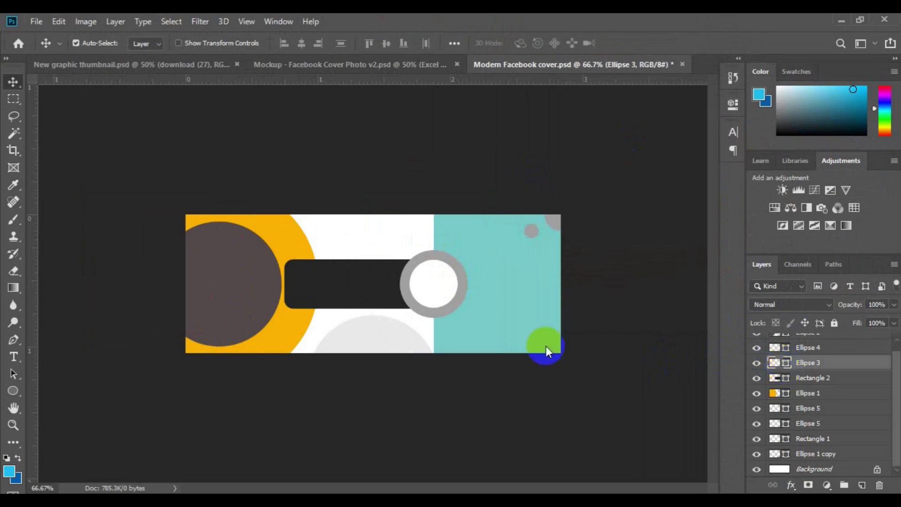
pyautogui.click(288, 233)
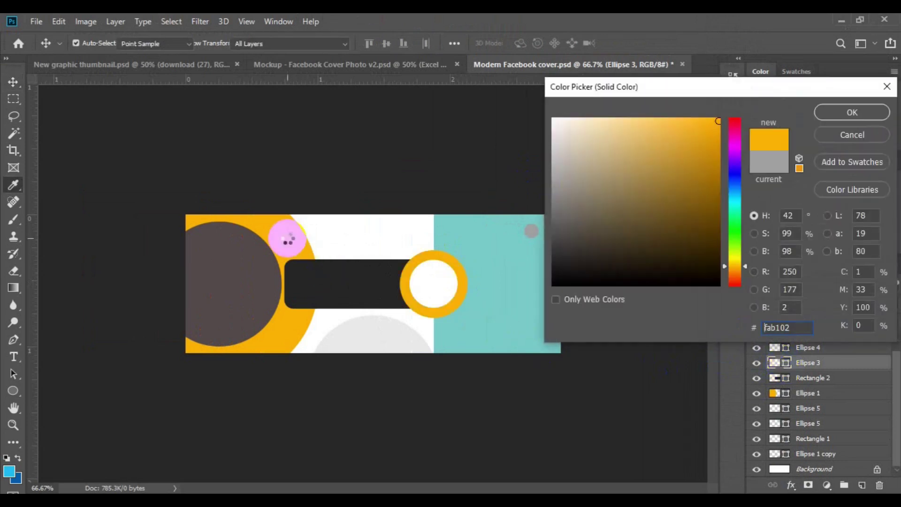
pyautogui.click(852, 113)
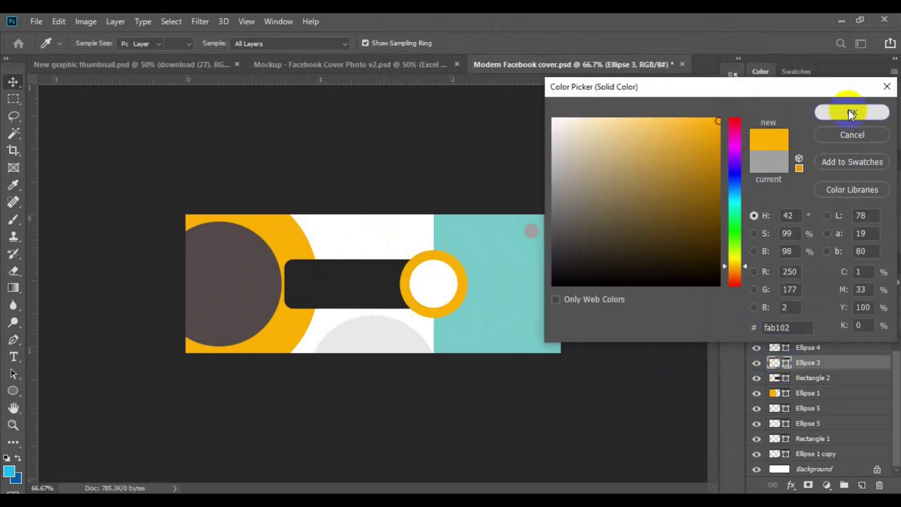
# Step: Fill the small top-right Ellipse 5 circle with the sampled orange #fab102
pyautogui.moveTo(571, 242); pyautogui.dragTo(555, 222)
pyautogui.moveTo(793, 425); pyautogui.dragTo(787, 428)
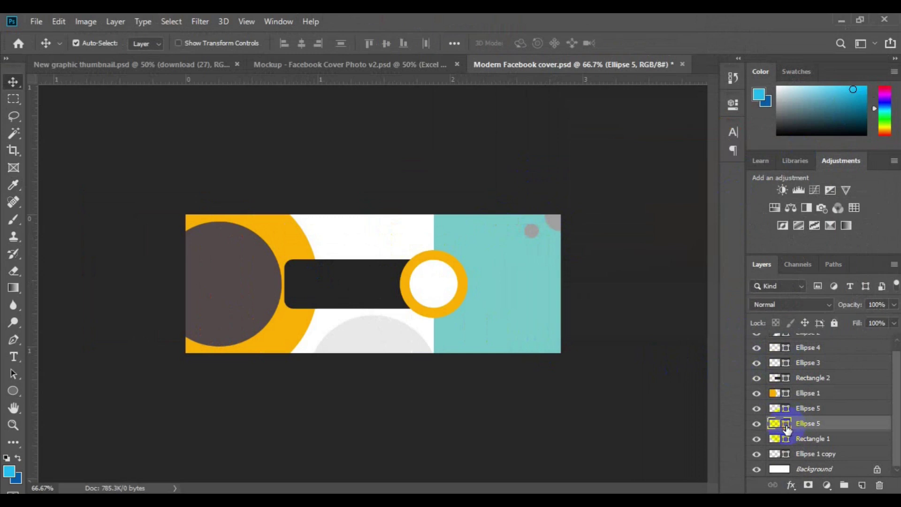
pyautogui.doubleClick(787, 424)
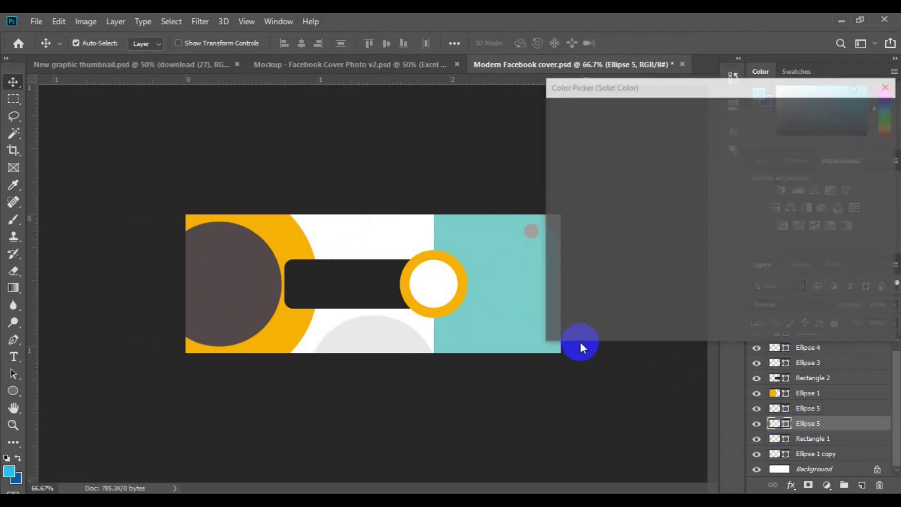
pyautogui.click(443, 307)
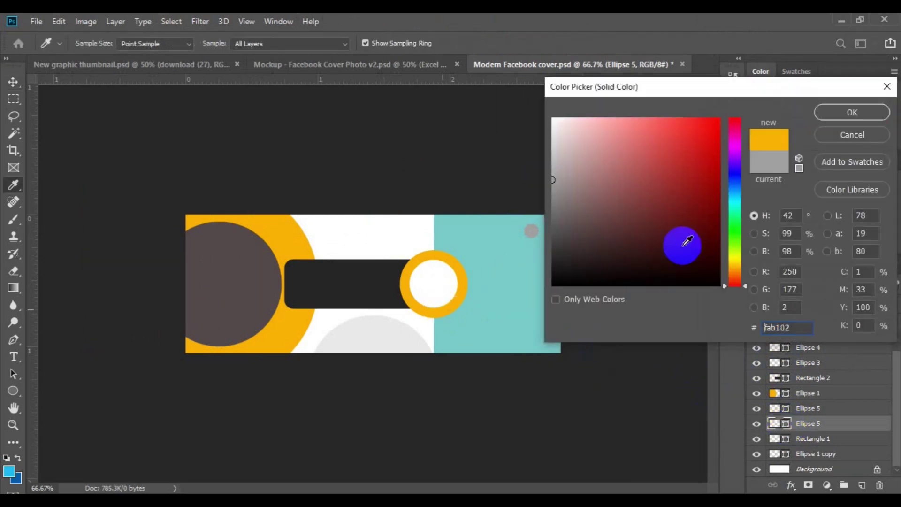
pyautogui.click(839, 114)
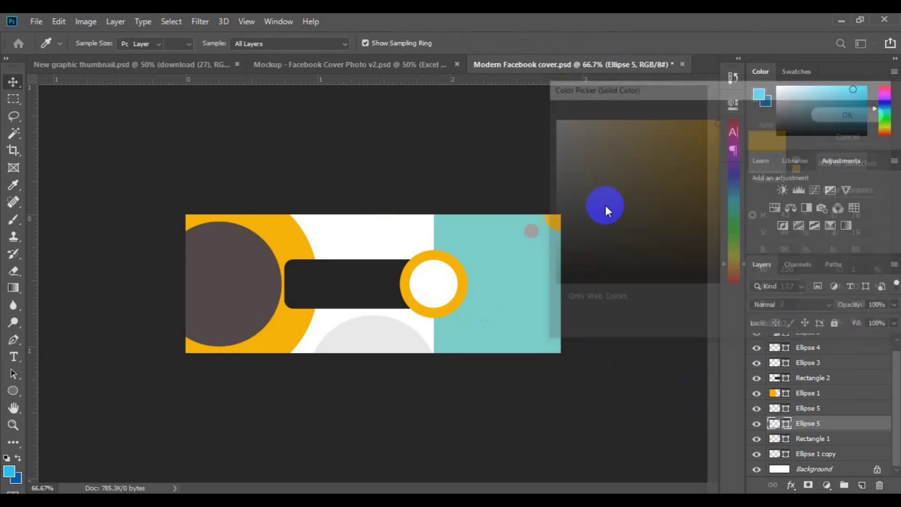
pyautogui.click(528, 310)
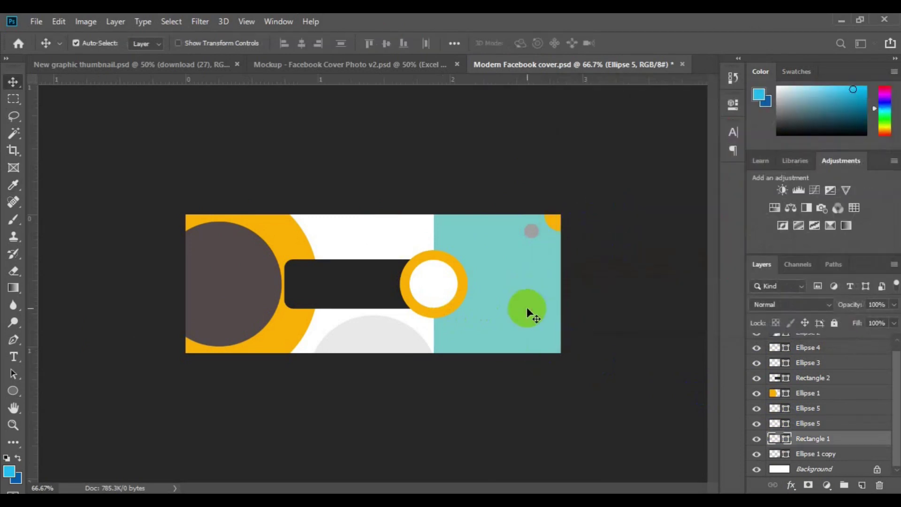
# Step: Recolour the Rectangle 1 panel from teal to near-black navy (#010b21)
pyautogui.doubleClick(787, 438)
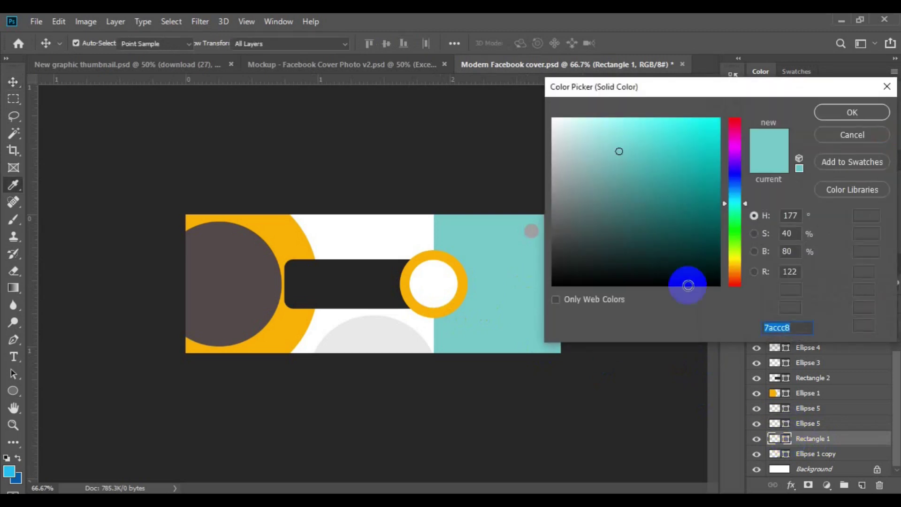
pyautogui.moveTo(739, 190); pyautogui.dragTo(738, 182)
pyautogui.moveTo(712, 249)
pyautogui.mouseDown()
pyautogui.moveTo(709, 267)
pyautogui.moveTo(715, 264)
pyautogui.mouseUp()
pyautogui.click(825, 121)
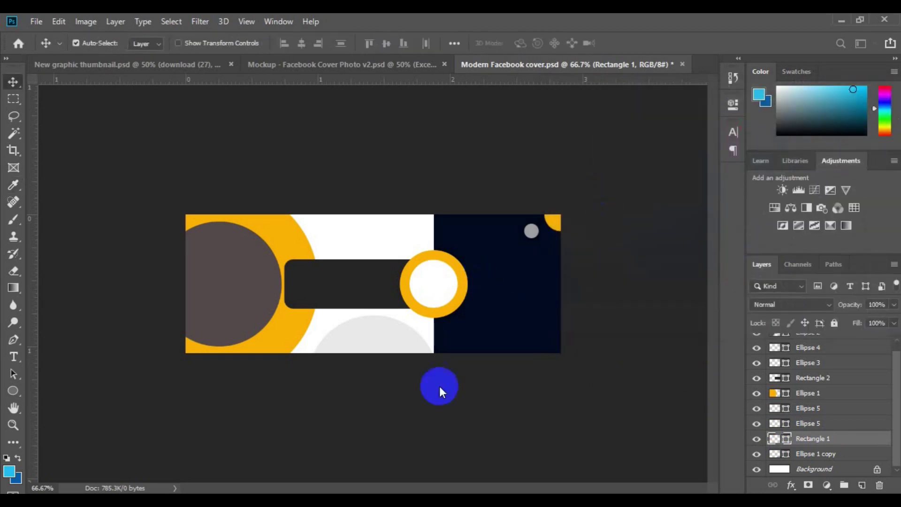
pyautogui.moveTo(473, 266); pyautogui.dragTo(54, 168)
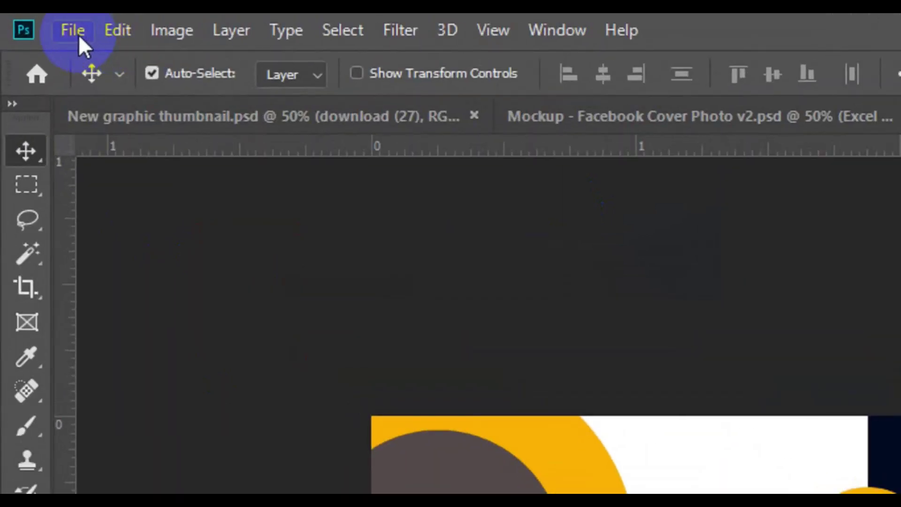
# Step: Place Embedded an image from the freepik stockpoto folder
pyautogui.click(73, 31)
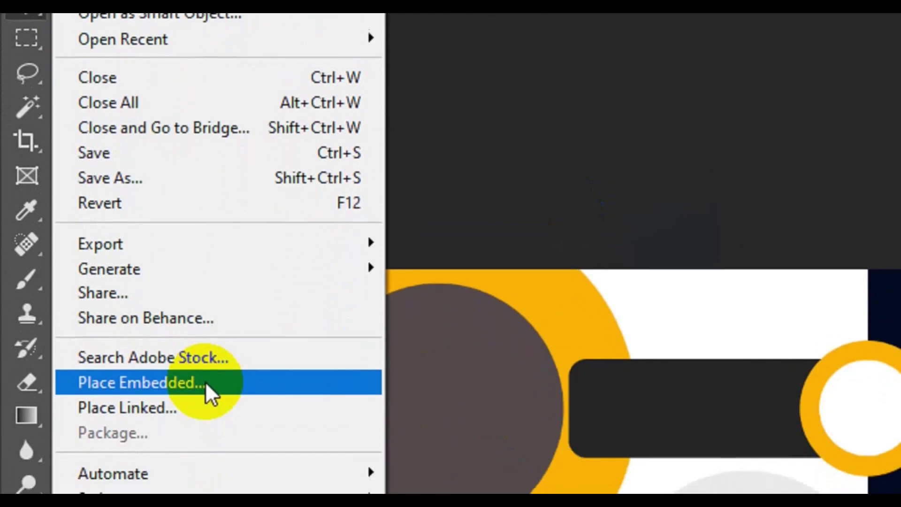
pyautogui.click(204, 382)
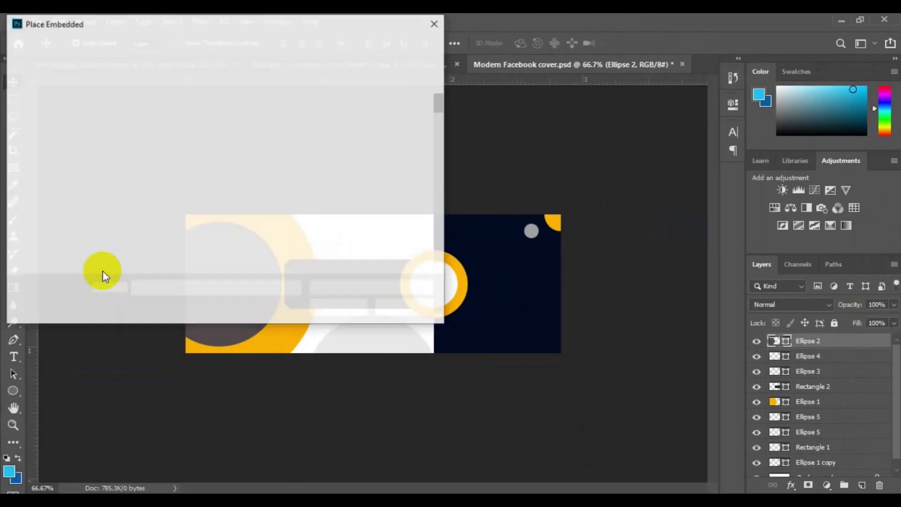
pyautogui.click(305, 229)
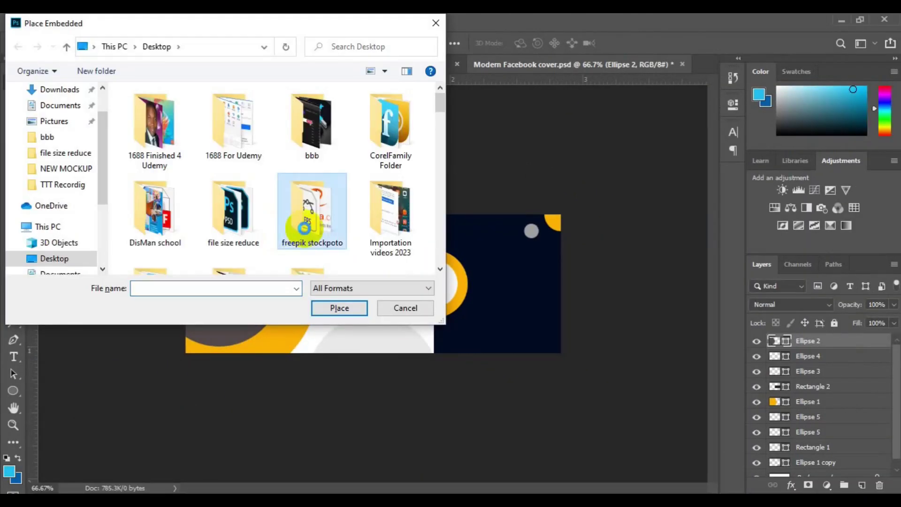
pyautogui.doubleClick(305, 229)
pyautogui.click(442, 268)
pyautogui.click(440, 142)
pyautogui.moveTo(440, 142); pyautogui.dragTo(444, 176)
# Step: Place the woman photo at the banner's left and clip it to Ellipse 2
pyautogui.click(339, 308)
pyautogui.moveTo(340, 332); pyautogui.dragTo(235, 333)
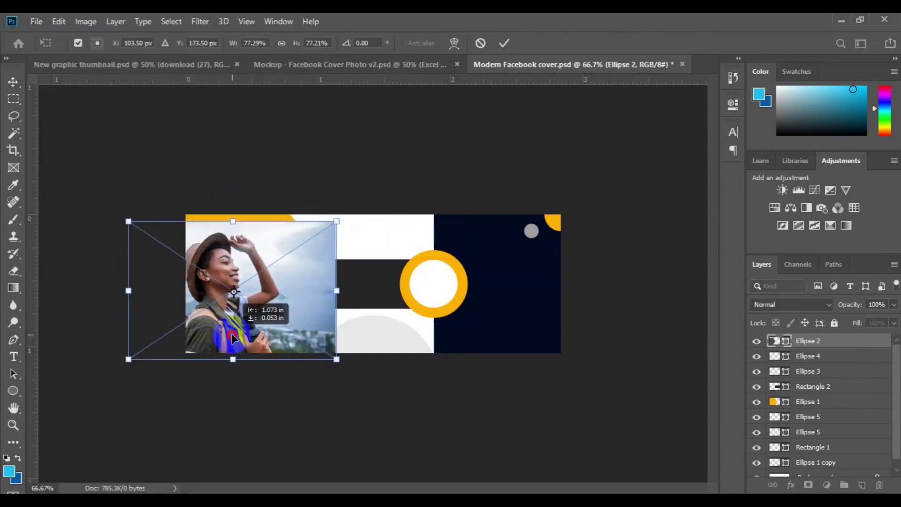
pyautogui.press('Return')
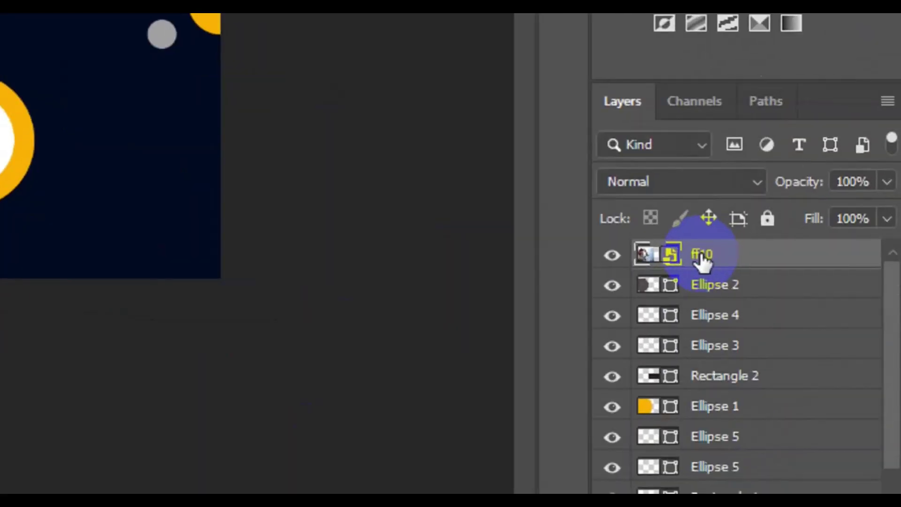
pyautogui.rightClick(801, 342)
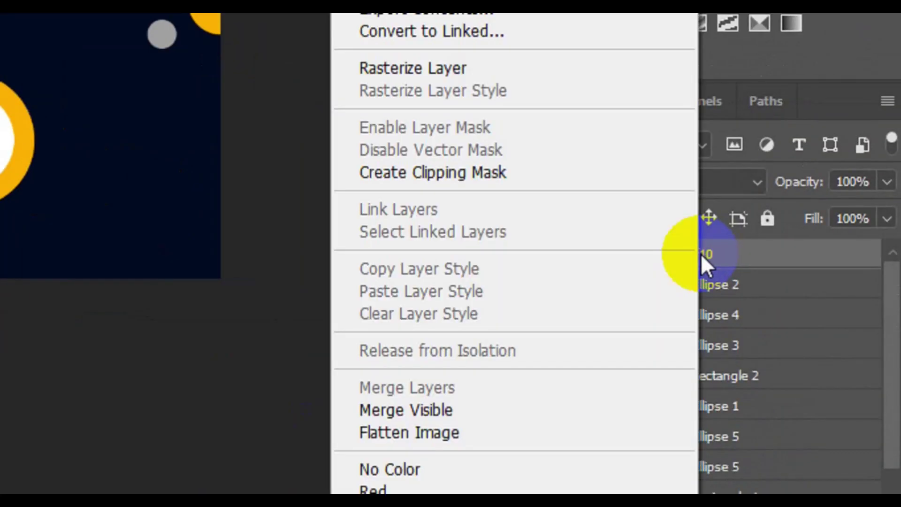
pyautogui.click(473, 172)
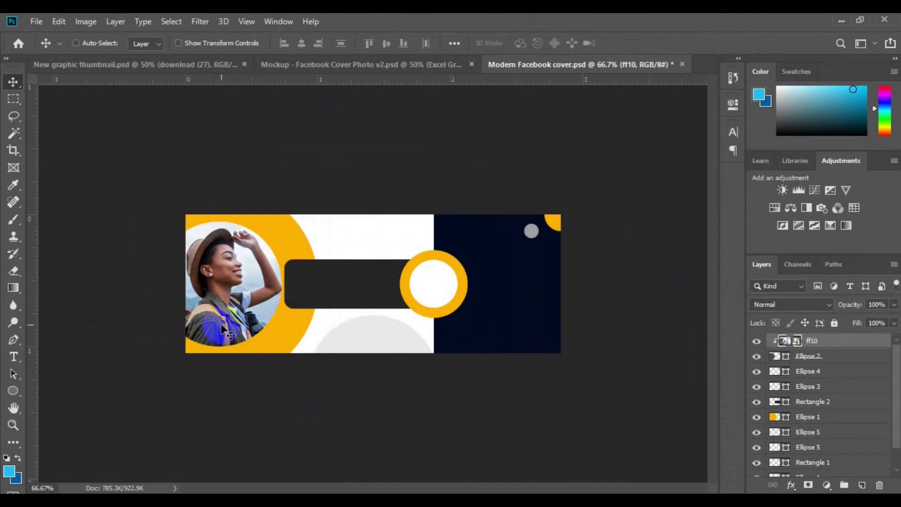
pyautogui.press('ctrl')
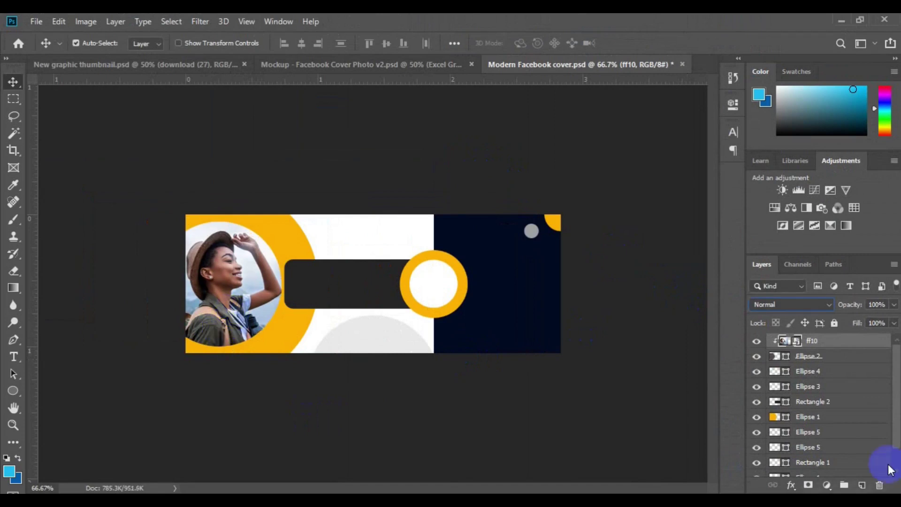
pyautogui.click(830, 305)
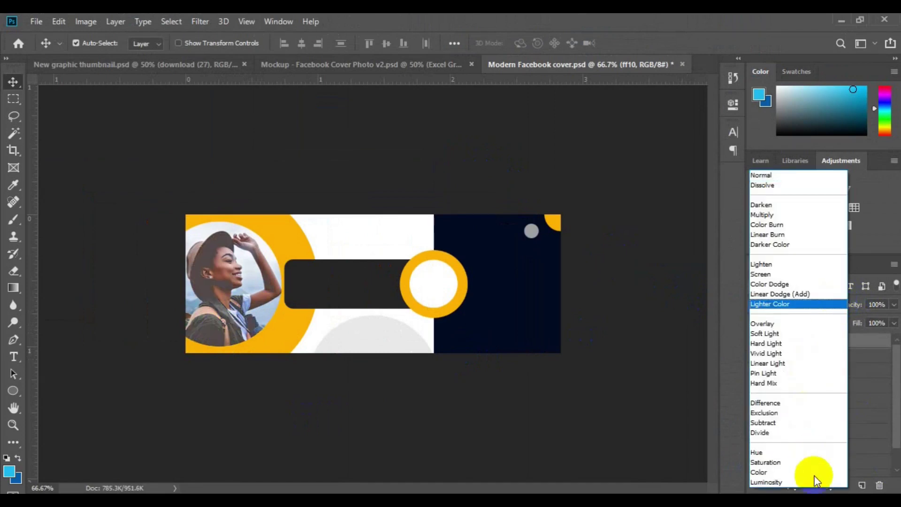
pyautogui.click(797, 481)
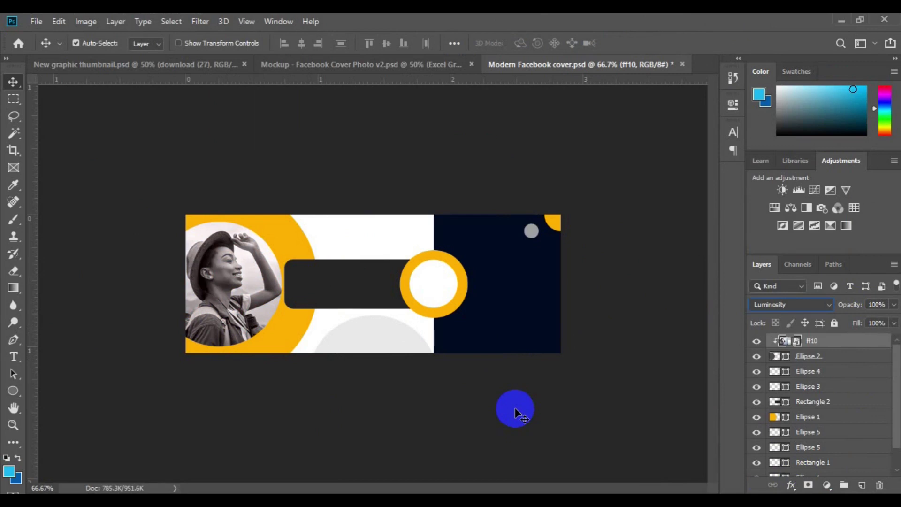
pyautogui.press('ctrl')
pyautogui.keyDown('ctrl'); pyautogui.click(283, 318); pyautogui.keyUp('ctrl')
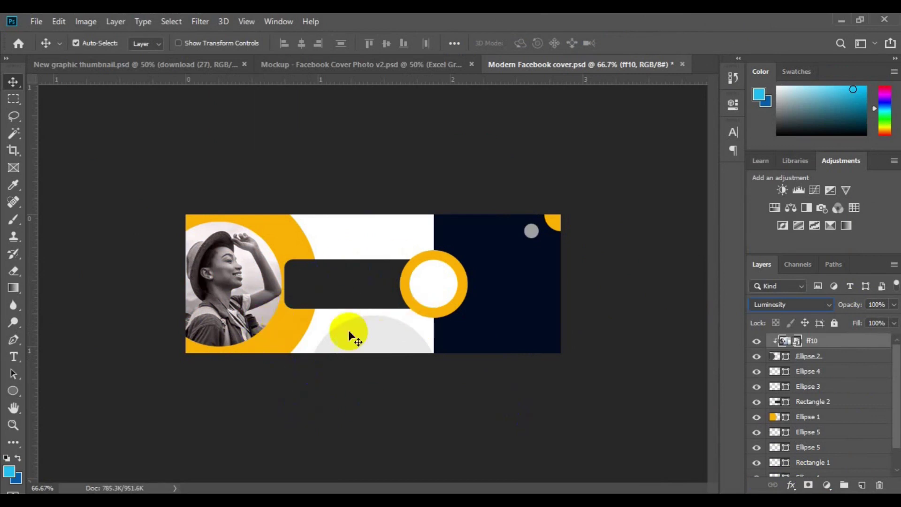
pyautogui.moveTo(291, 323); pyautogui.dragTo(352, 285)
pyautogui.click(353, 287)
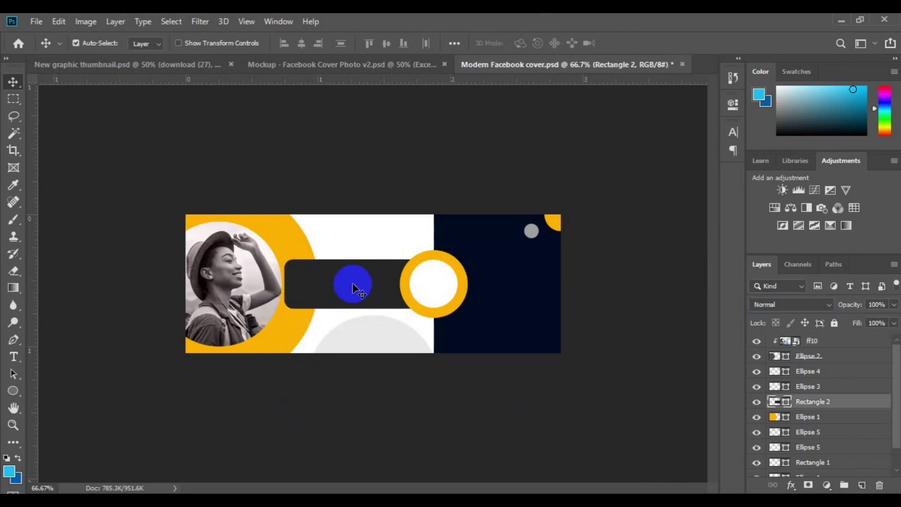
# Step: Recolour the Rectangle 2 bar from dark charcoal to pale off-white #f4eeee
pyautogui.doubleClick(786, 405)
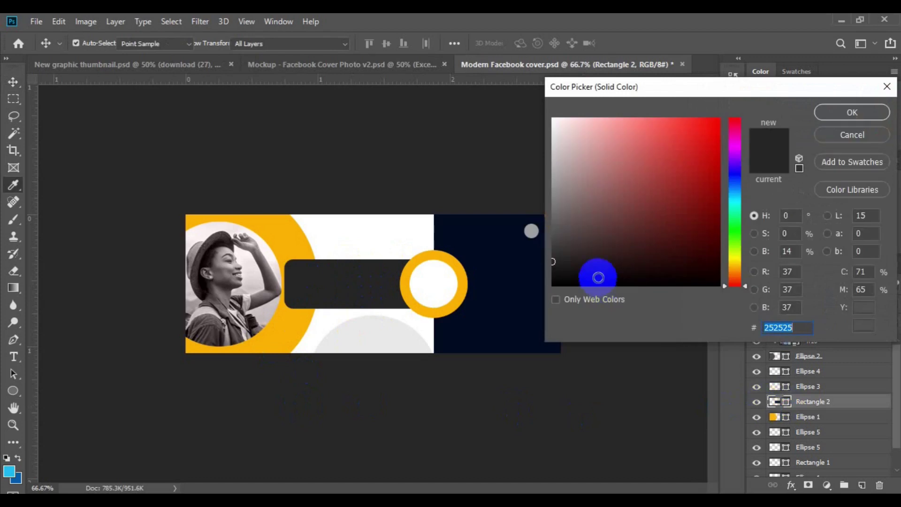
pyautogui.click(560, 132)
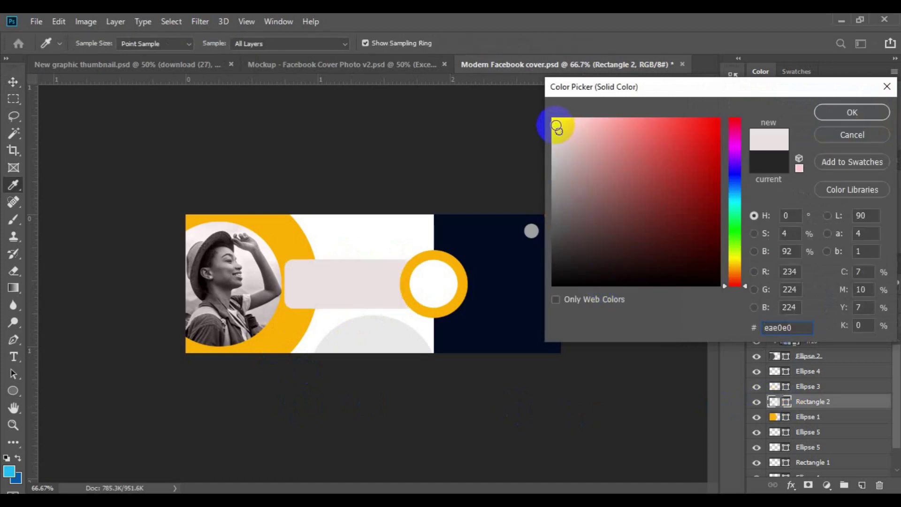
pyautogui.click(557, 125)
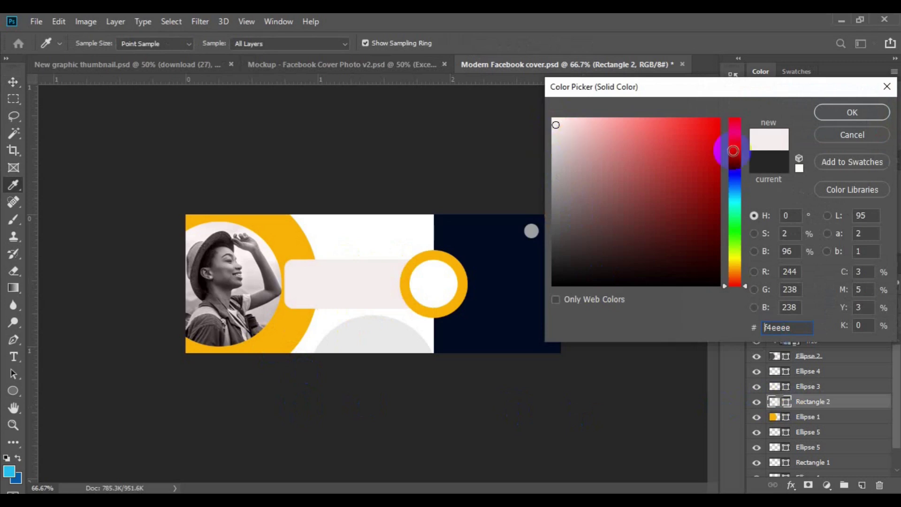
pyautogui.click(832, 113)
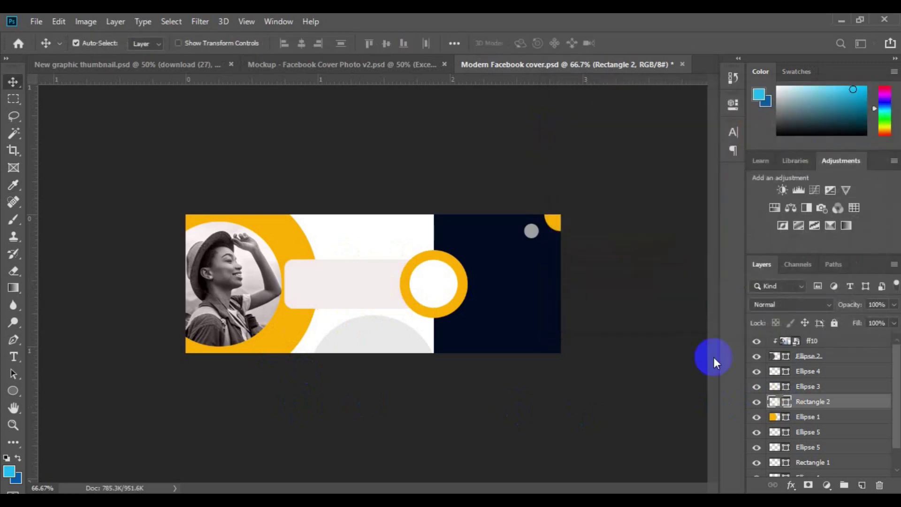
pyautogui.rightClick(829, 407)
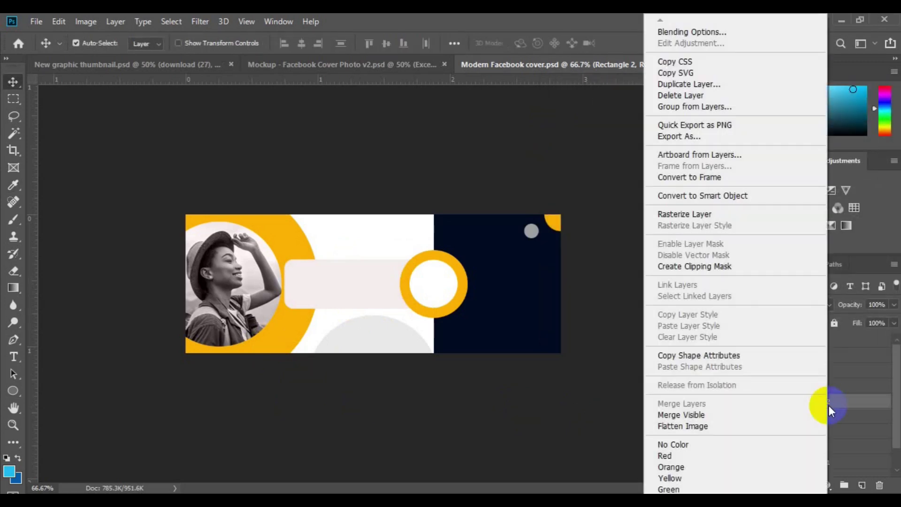
# Step: Give Rectangle 2 a drop shadow: angle 180°, distance 8 px, spread 6%, size 8 px
pyautogui.click(703, 33)
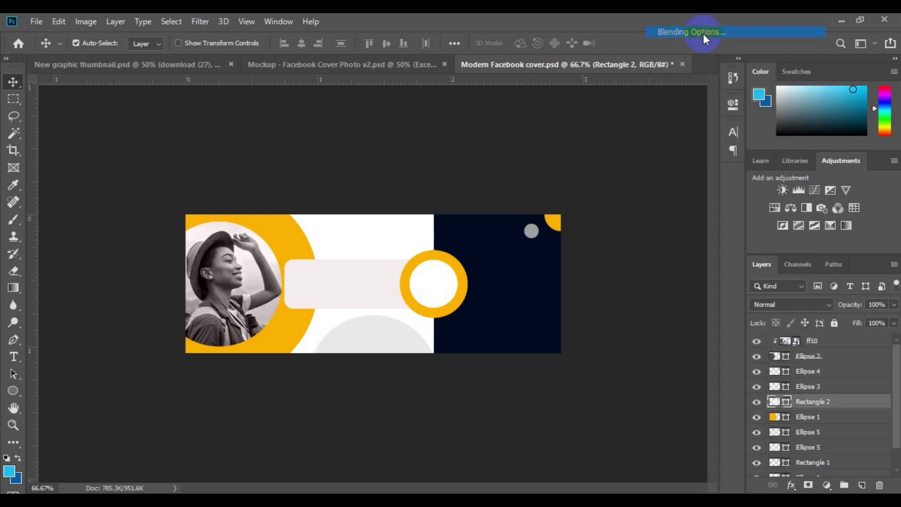
pyautogui.click(507, 303)
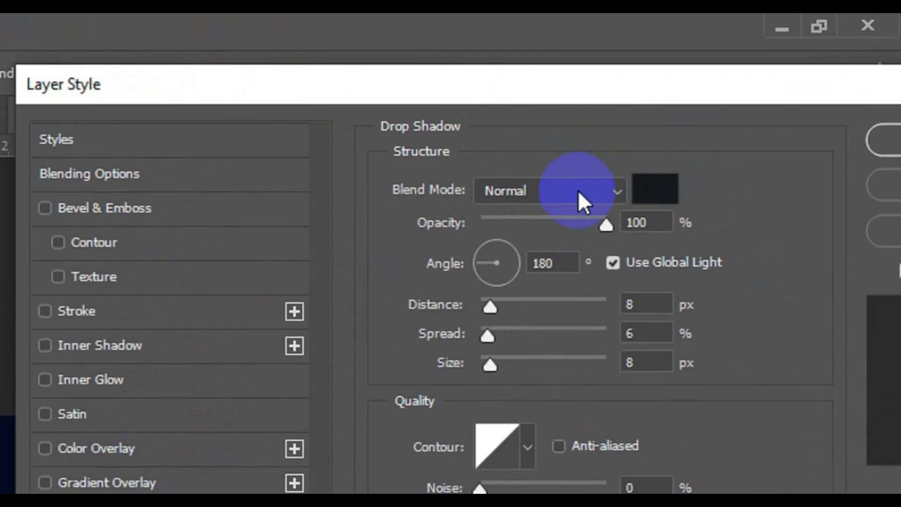
pyautogui.click(733, 137)
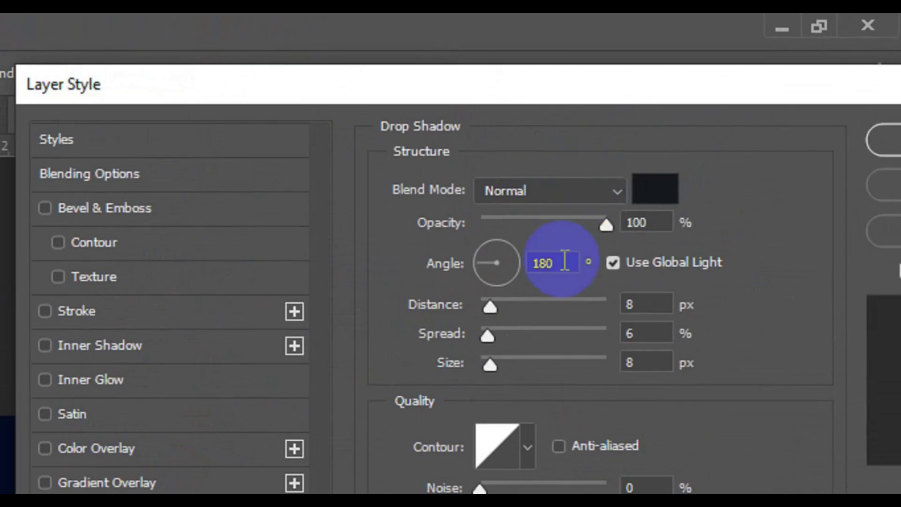
pyautogui.moveTo(563, 263); pyautogui.dragTo(532, 267)
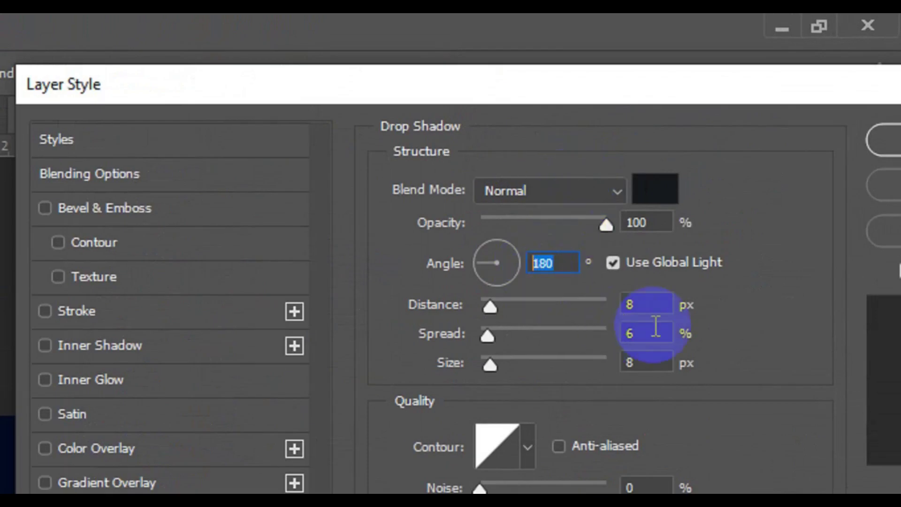
pyautogui.click(652, 305)
pyautogui.moveTo(653, 332); pyautogui.dragTo(615, 363)
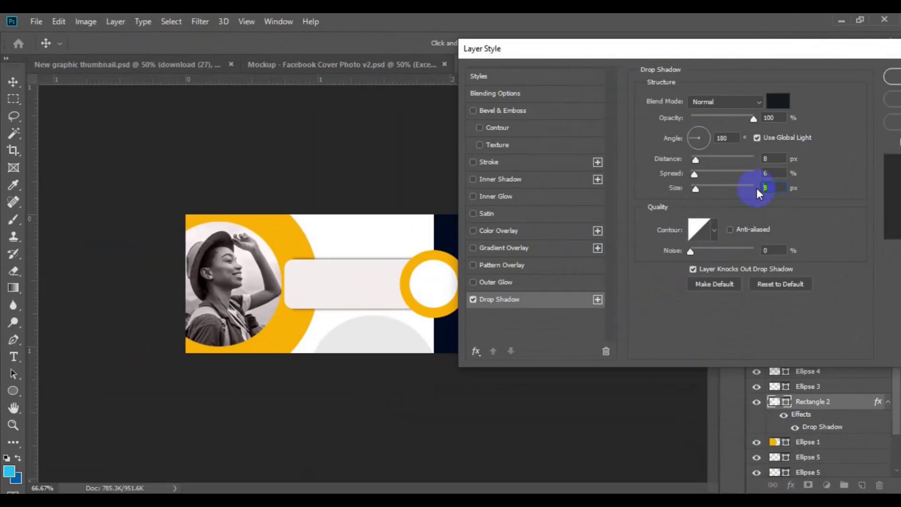
pyautogui.click(894, 76)
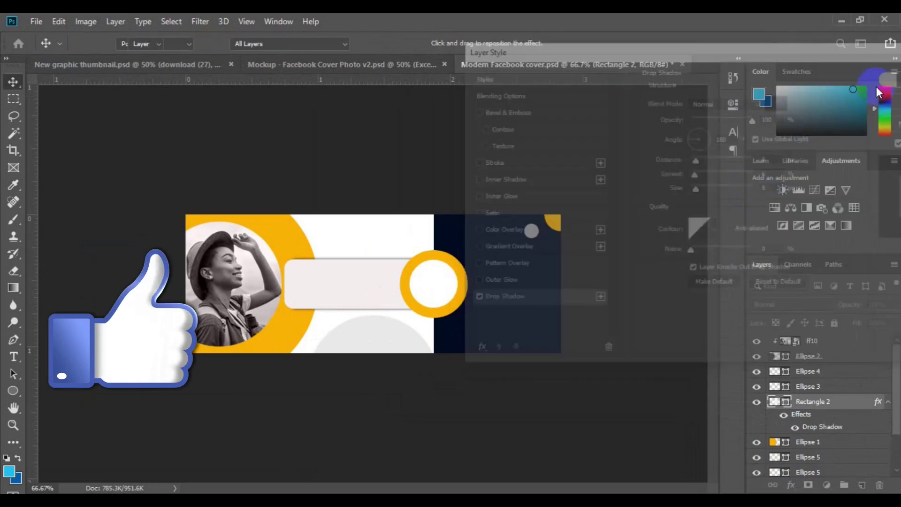
pyautogui.moveTo(415, 270); pyautogui.dragTo(412, 282)
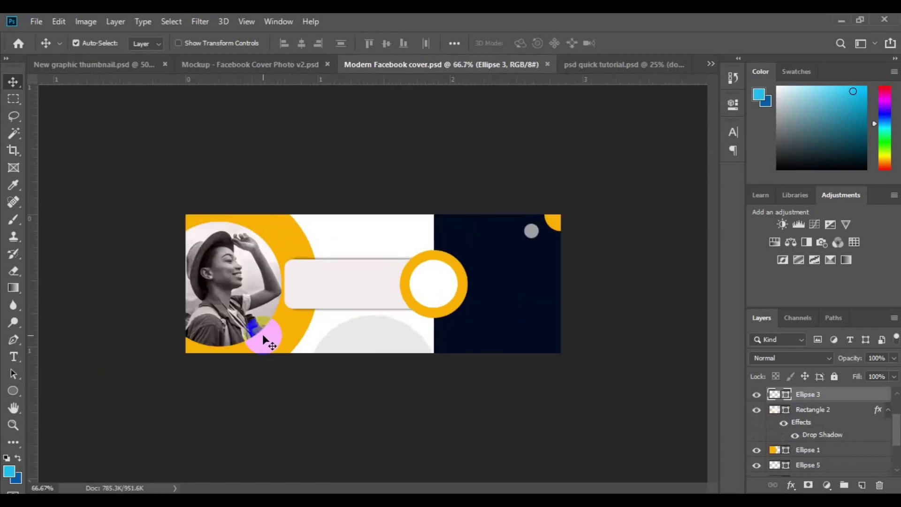
# Step: Add Roboto Medium text lines CREATIVE, DESIGN, STUDIO on the navy panel
pyautogui.click(533, 332)
pyautogui.press('t')
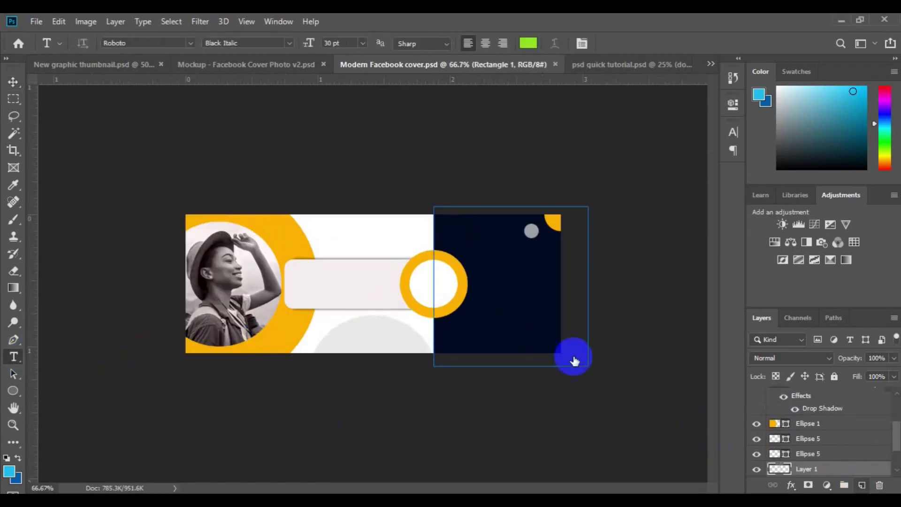
pyautogui.click(289, 43)
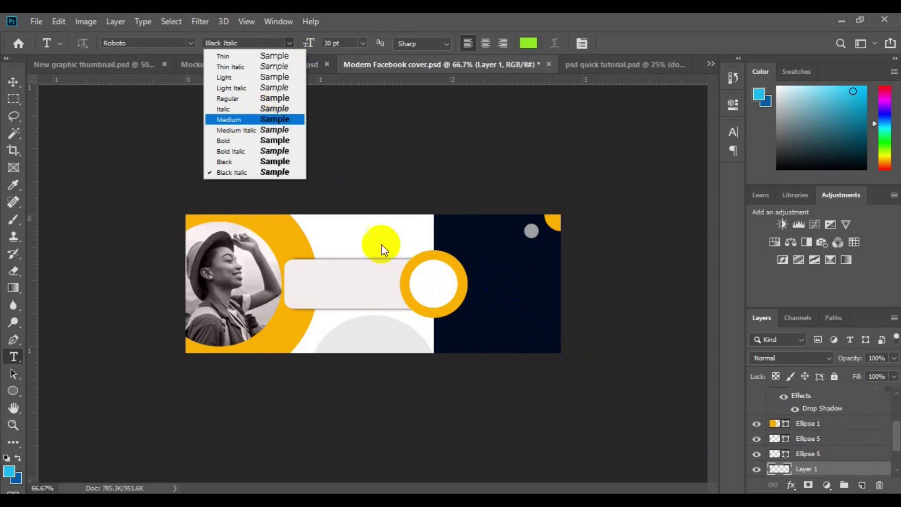
pyautogui.click(484, 273)
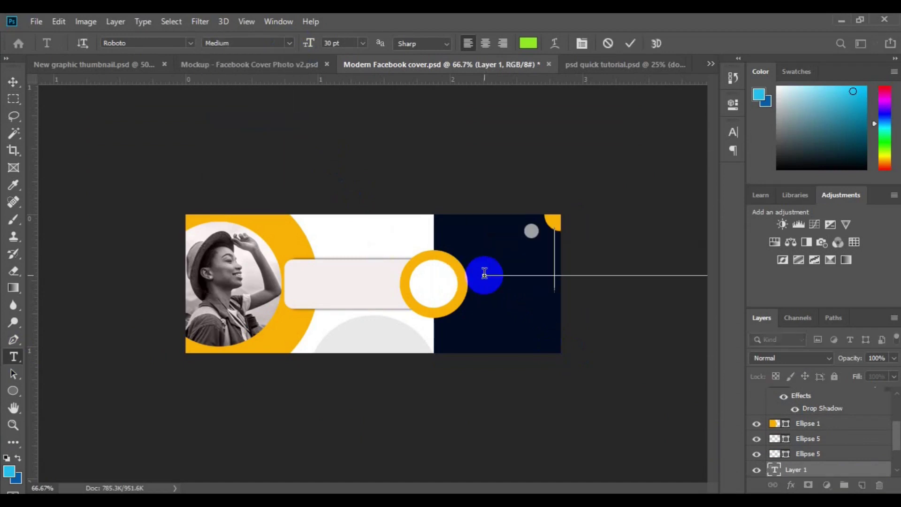
pyautogui.write('L')
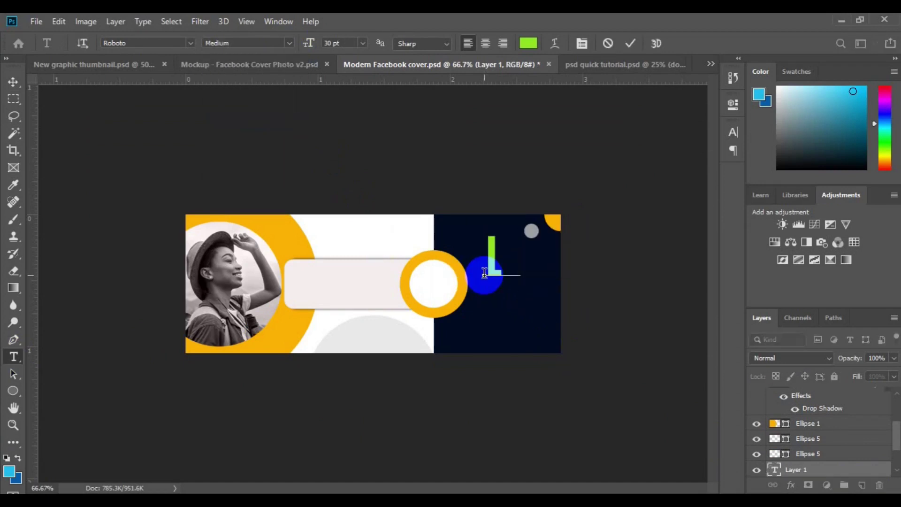
pyautogui.hotkey('ctrl', 'a')
pyautogui.click(485, 272)
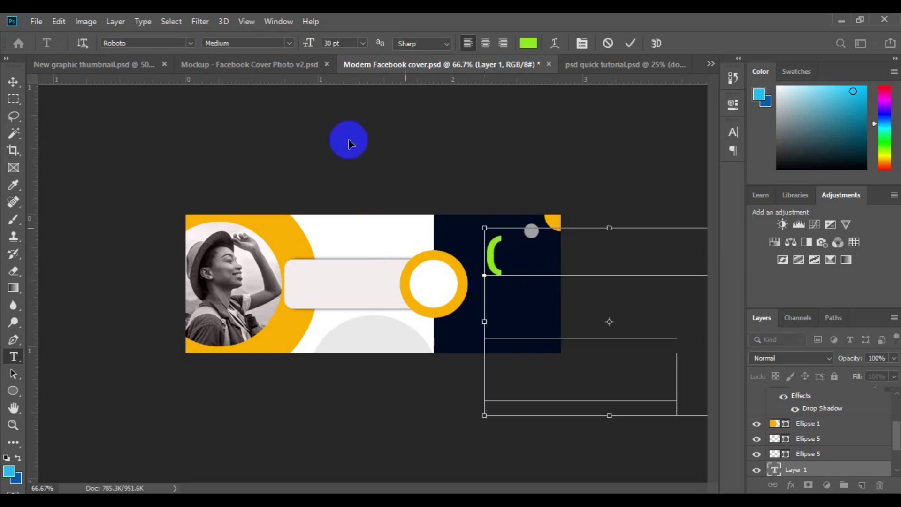
# Step: Set the panel text to 9 pt with Auto leading and turn off All Caps
pyautogui.moveTo(362, 44); pyautogui.dragTo(364, 122)
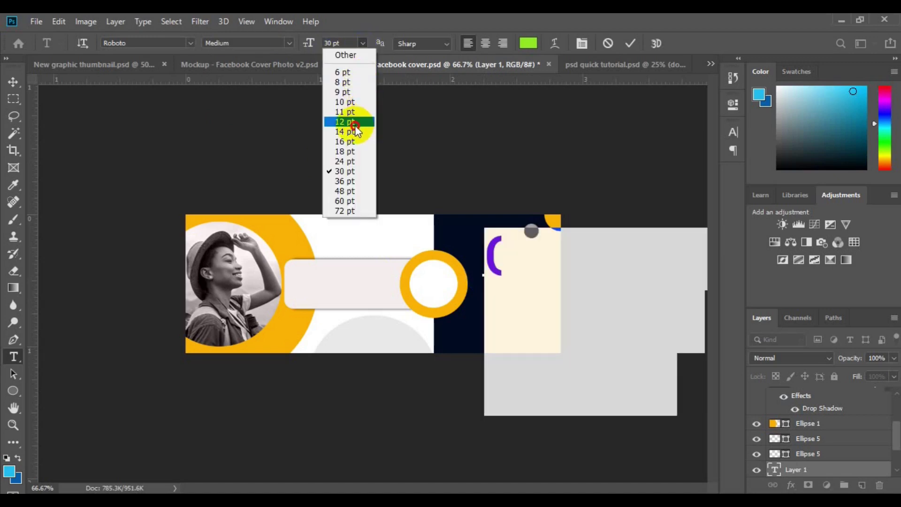
pyautogui.hotkey('ctrl', 't')
pyautogui.click(711, 167)
pyautogui.click(703, 185)
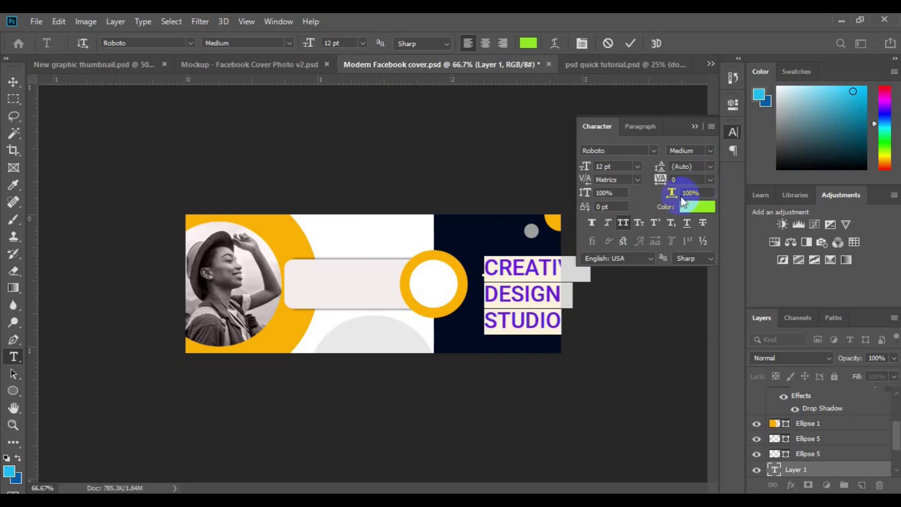
pyautogui.moveTo(587, 168); pyautogui.dragTo(586, 168)
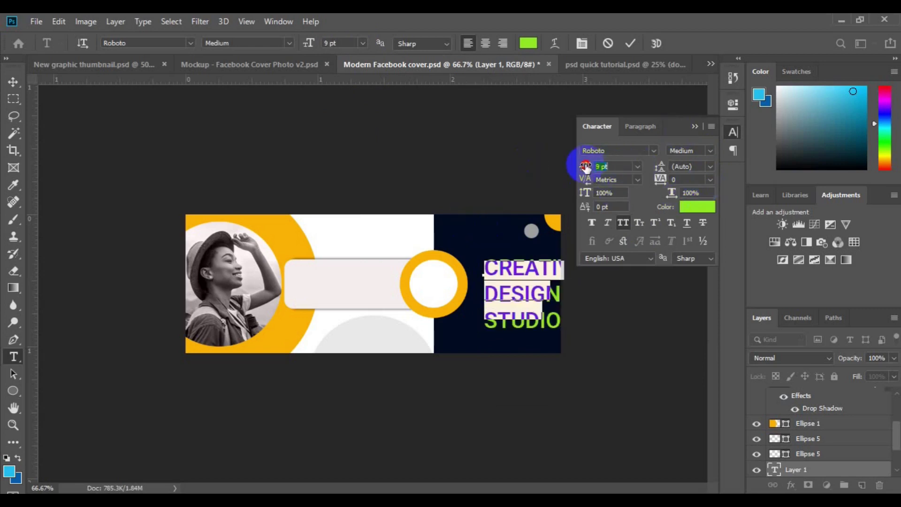
pyautogui.click(559, 284)
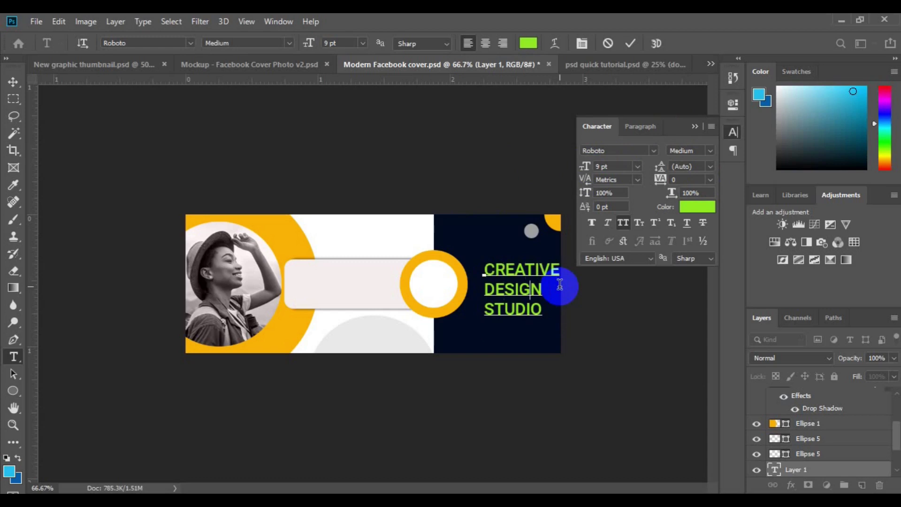
pyautogui.hotkey('ctrl', 'a')
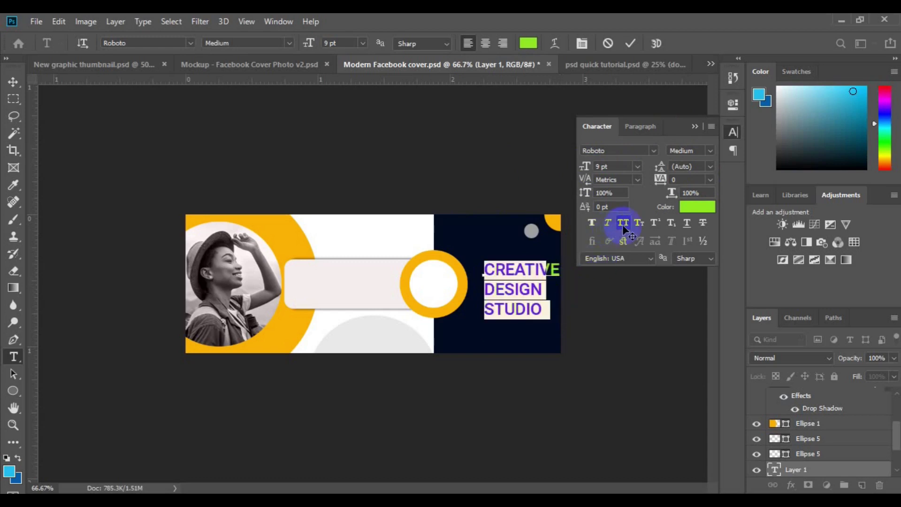
pyautogui.click(623, 227)
pyautogui.click(528, 44)
# Step: Make the panel text white (ffffff), 10 pt, with 15.24 pt leading
pyautogui.write('ffffff')
pyautogui.click(845, 113)
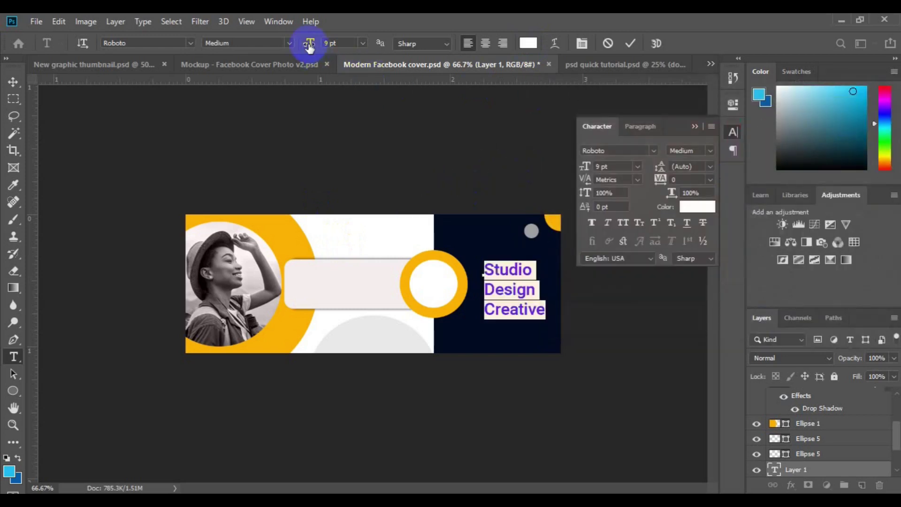
pyautogui.moveTo(309, 46); pyautogui.dragTo(308, 43)
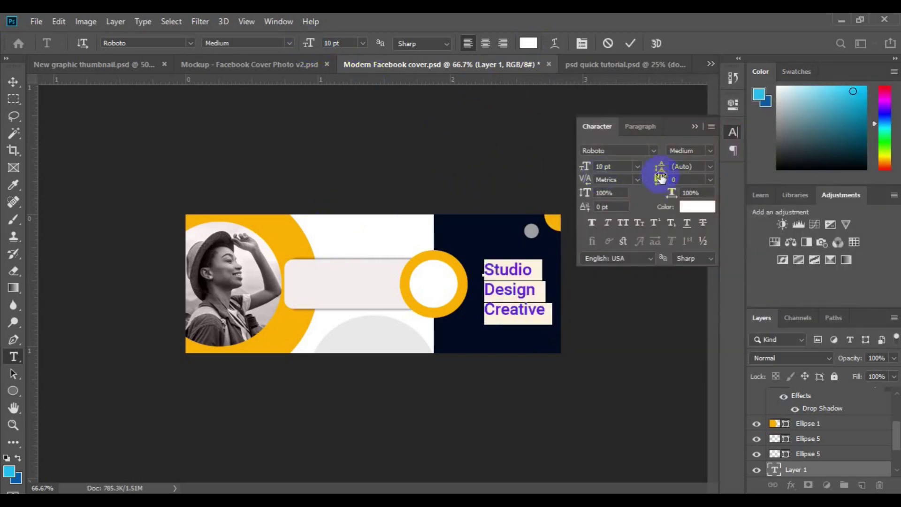
pyautogui.moveTo(663, 173); pyautogui.dragTo(240, 171)
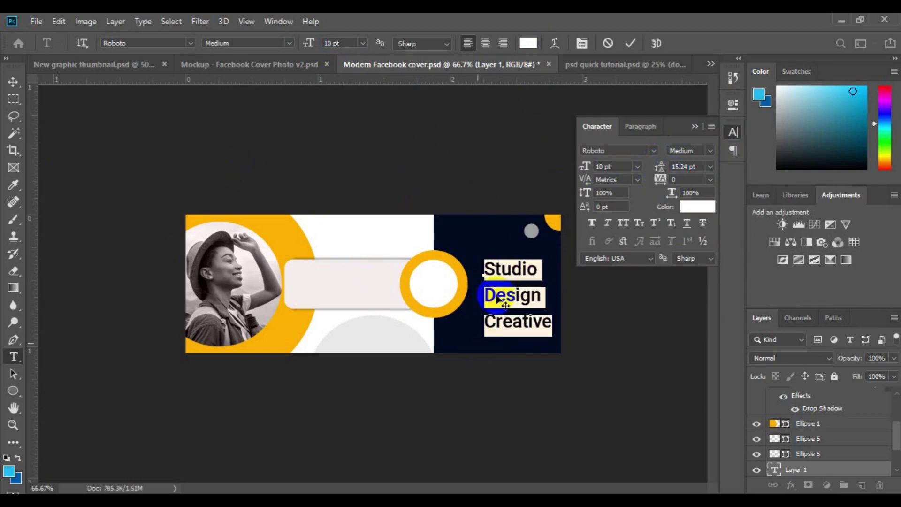
# Step: Set Studio to Roboto Light and Creative to Bold, then move the text block up-left
pyautogui.click(486, 271)
pyautogui.doubleClick(488, 271)
pyautogui.click(709, 150)
pyautogui.click(685, 183)
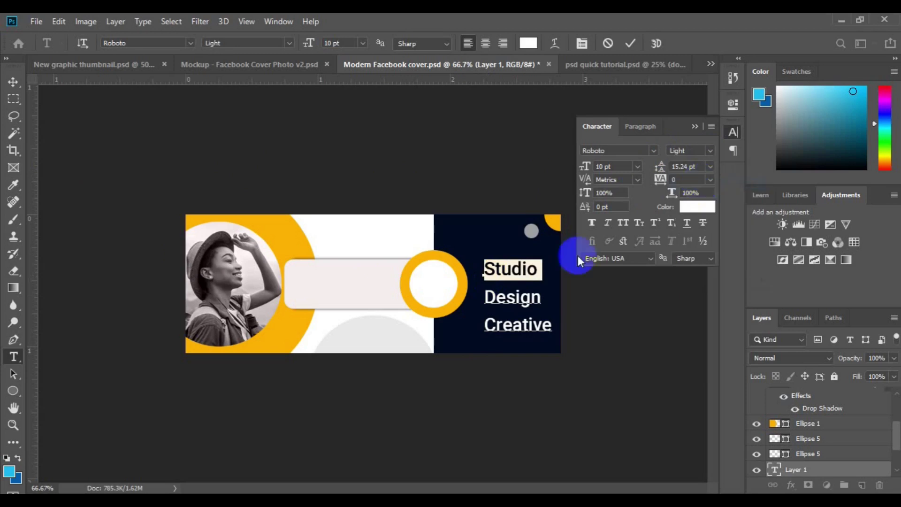
pyautogui.click(484, 325)
pyautogui.hotkey('shift', 'End')
pyautogui.click(711, 151)
pyautogui.click(686, 257)
pyautogui.hotkey('ctrl', 'Return')
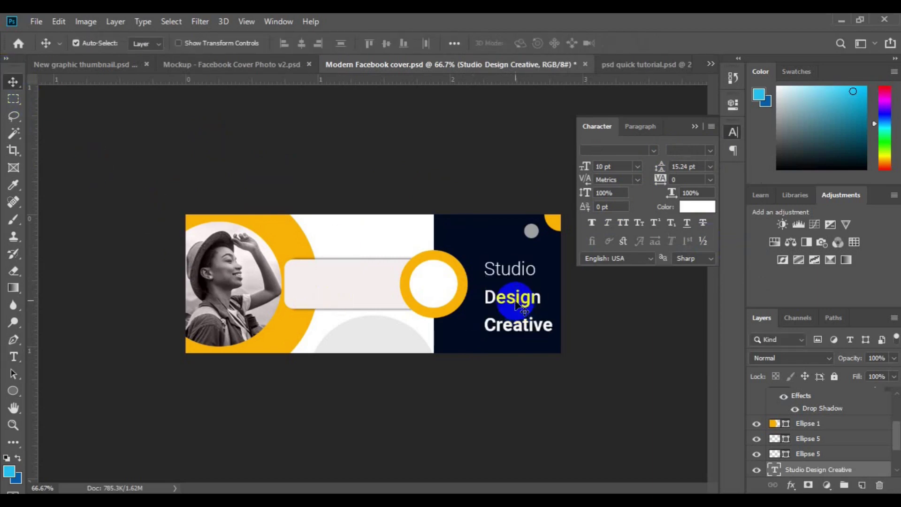
pyautogui.moveTo(502, 280)
pyautogui.mouseDown()
pyautogui.moveTo(497, 288)
pyautogui.moveTo(508, 290)
pyautogui.mouseUp()
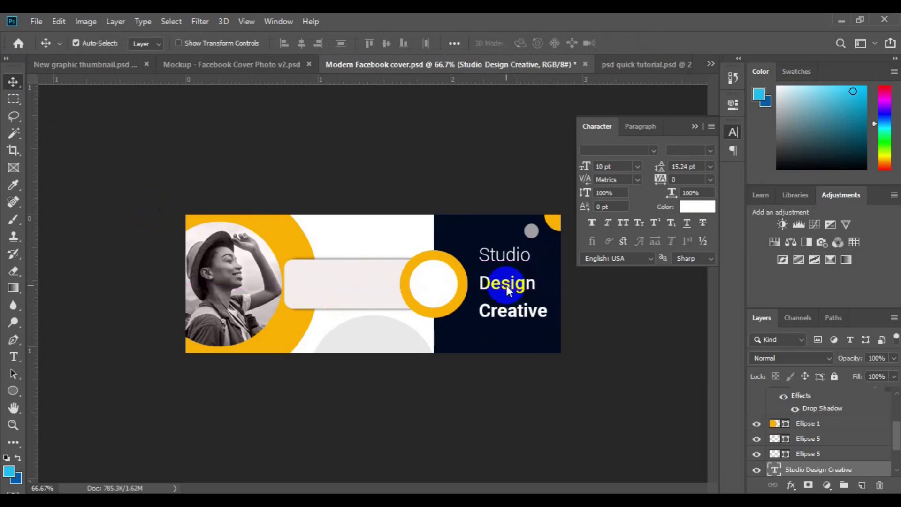
pyautogui.press('t')
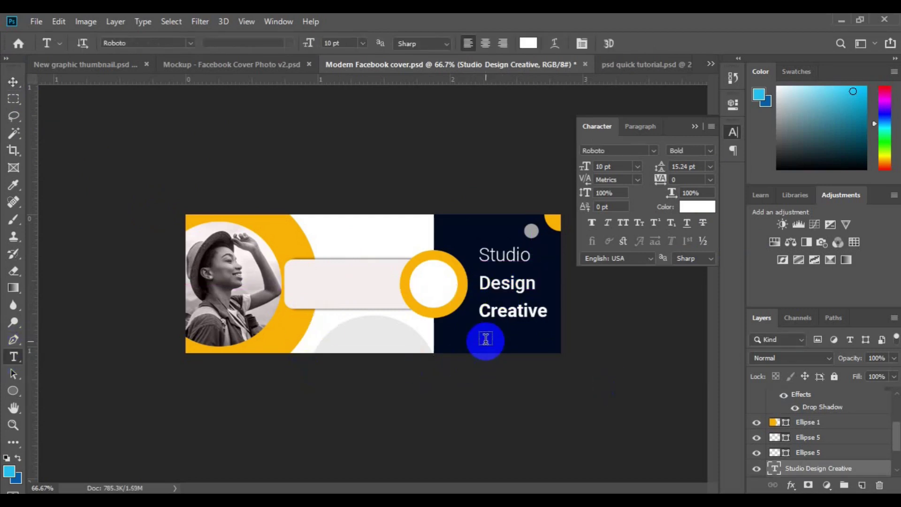
pyautogui.click(486, 339)
pyautogui.click(362, 42)
pyautogui.click(353, 75)
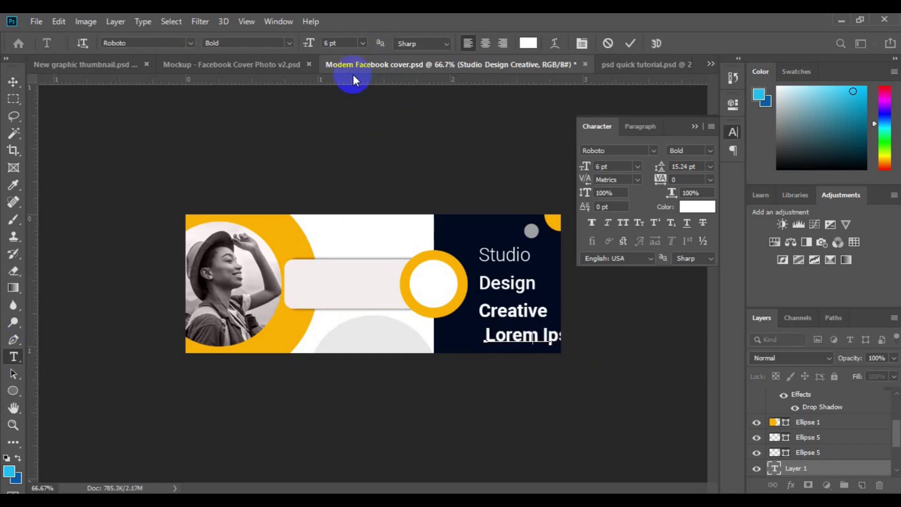
pyautogui.hotkey('ctrl', 'v')
pyautogui.click(528, 43)
pyautogui.click(849, 112)
# Step: Shrink the website text to 4 pt and nudge it slightly upward
pyautogui.moveTo(588, 170); pyautogui.dragTo(586, 175)
pyautogui.click(13, 82)
pyautogui.click(457, 299)
pyautogui.click(517, 345)
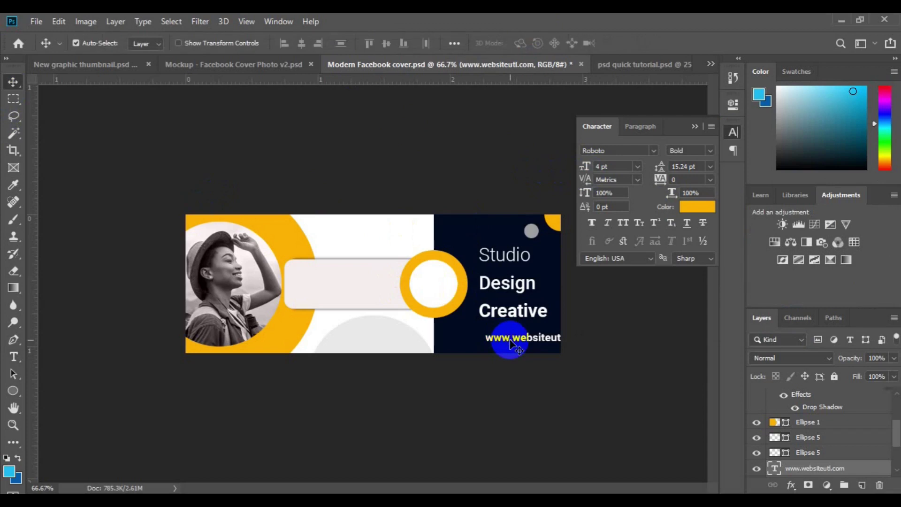
pyautogui.moveTo(514, 344); pyautogui.dragTo(511, 328)
pyautogui.click(894, 467)
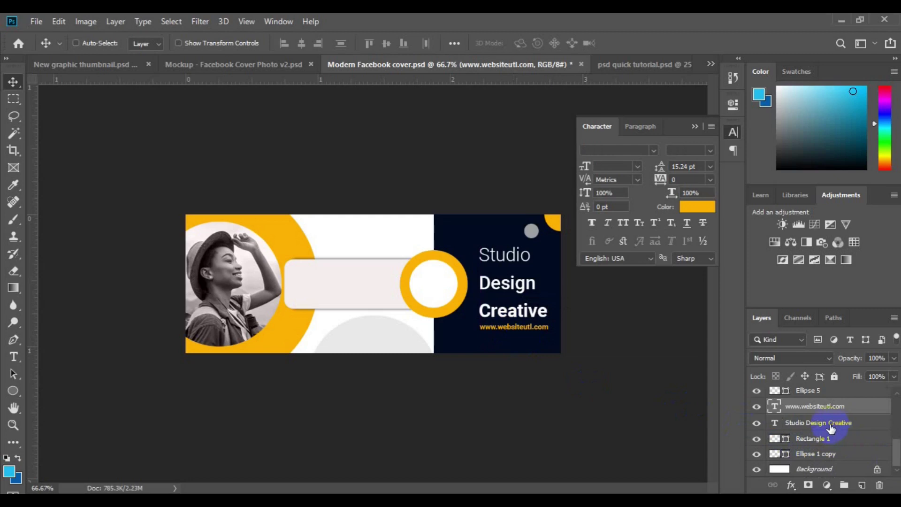
# Step: Set the leading of the Studio Design Creative heading lines to 12.24 pt
pyautogui.click(798, 412)
pyautogui.keyDown('shift'); pyautogui.click(838, 424); pyautogui.keyUp('shift')
pyautogui.click(14, 357)
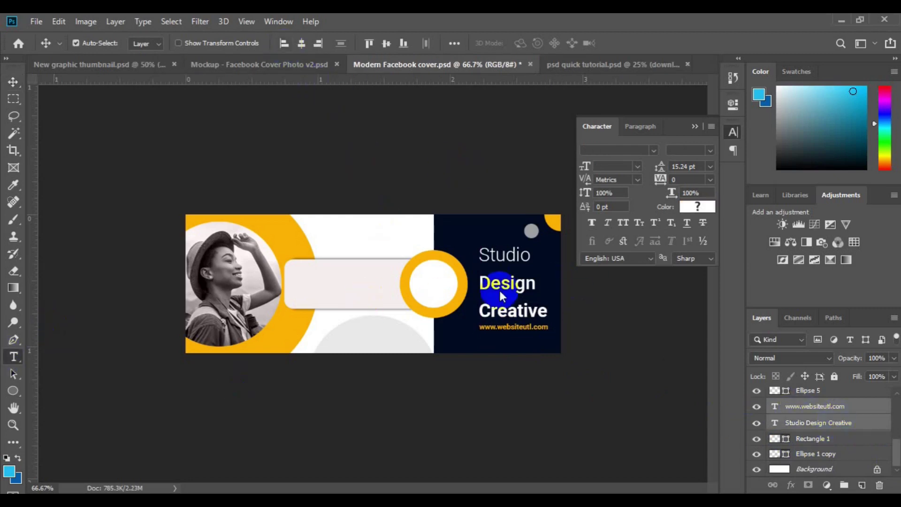
pyautogui.click(500, 288)
pyautogui.hotkey('ctrl', 'a')
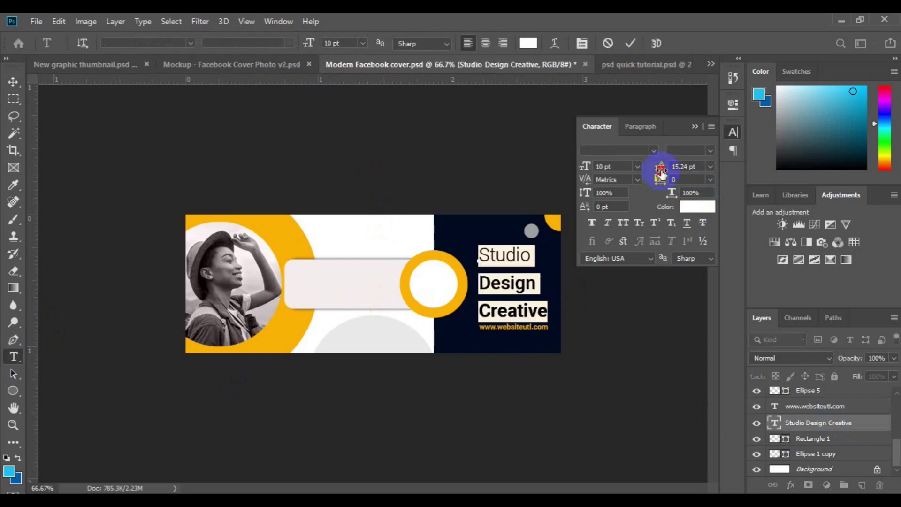
pyautogui.moveTo(661, 175); pyautogui.dragTo(659, 175)
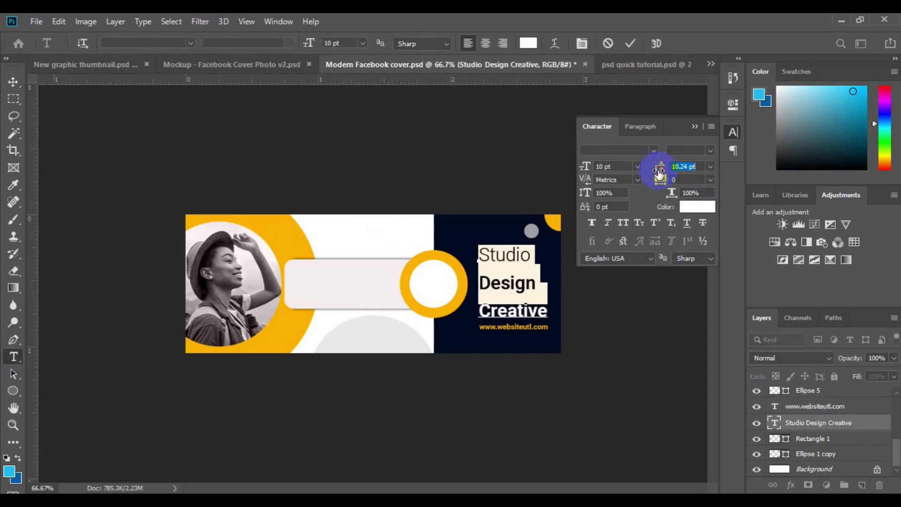
pyautogui.moveTo(660, 174); pyautogui.dragTo(659, 172)
pyautogui.click(13, 85)
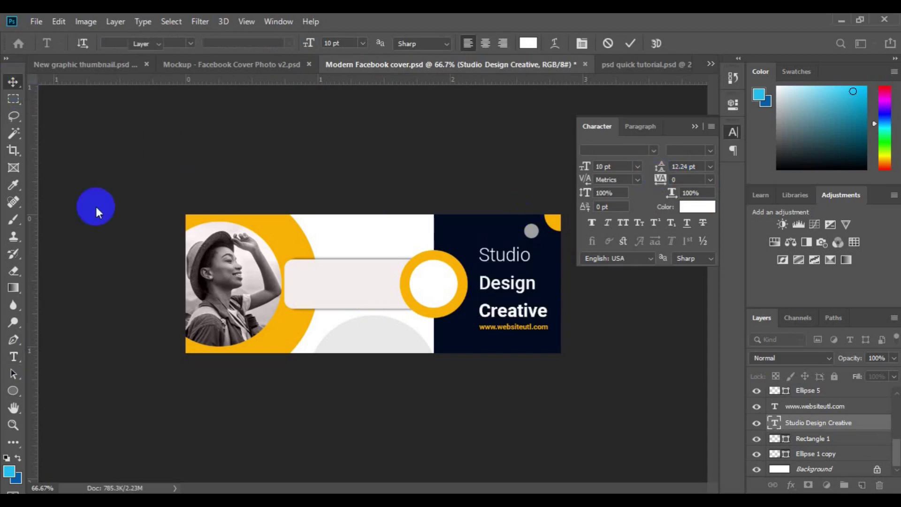
# Step: Move the website line up under the heading, group both as 'headline' and centre vertically
pyautogui.moveTo(503, 332); pyautogui.dragTo(502, 324)
pyautogui.keyDown('shift'); pyautogui.click(770, 422); pyautogui.keyUp('shift')
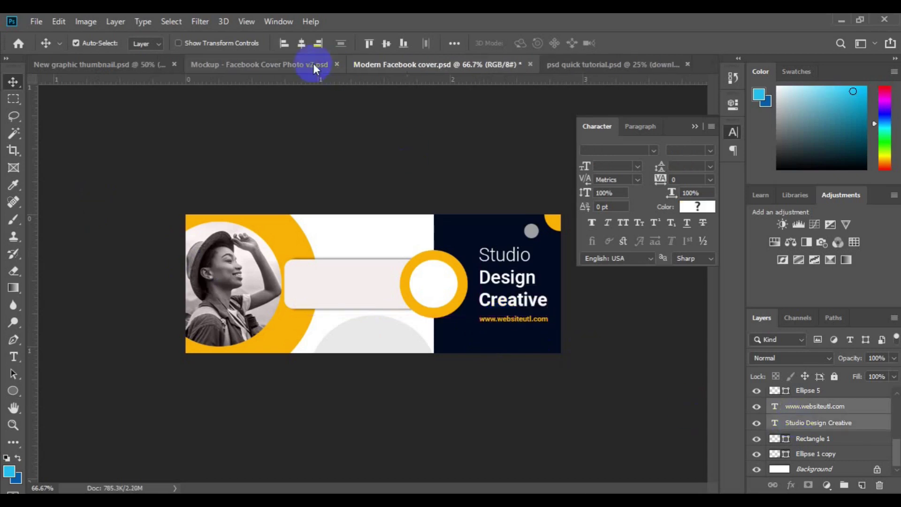
pyautogui.hotkey('ctrl', 'g')
pyautogui.doubleClick(805, 422)
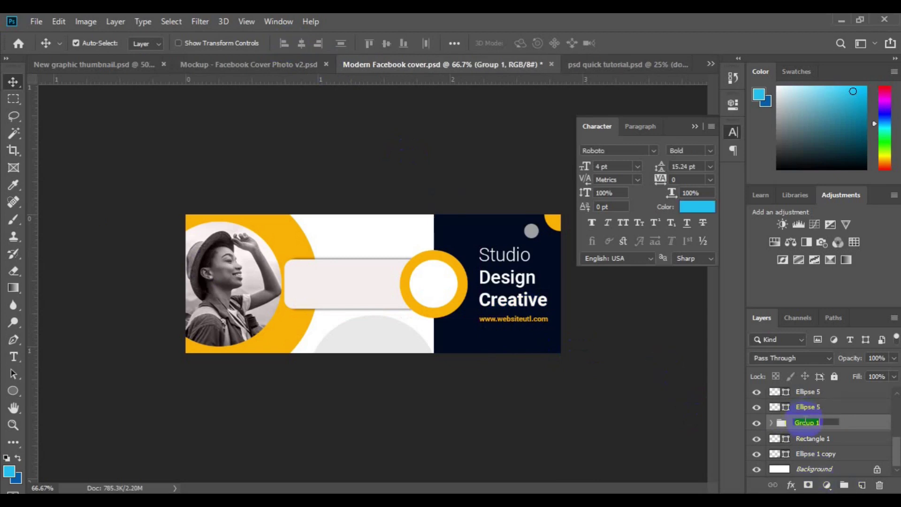
pyautogui.press('Return')
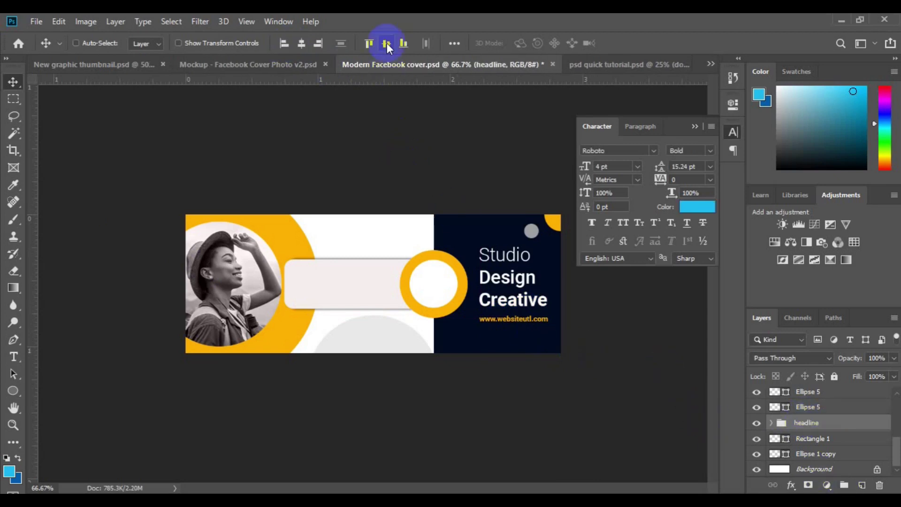
pyautogui.click(387, 43)
# Step: Deselect the canvas, select the circle layer and place a new text point in it
pyautogui.click(172, 21)
pyautogui.click(218, 46)
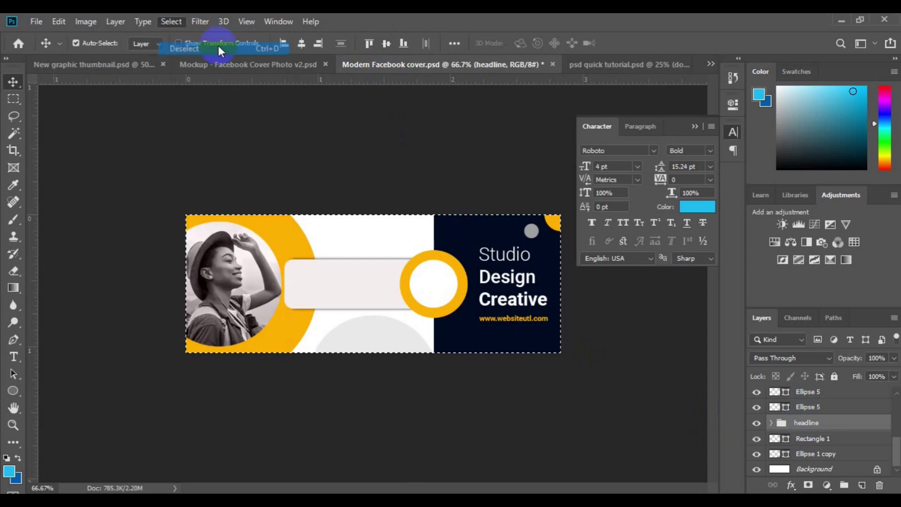
pyautogui.click(299, 240)
pyautogui.click(13, 357)
pyautogui.click(862, 487)
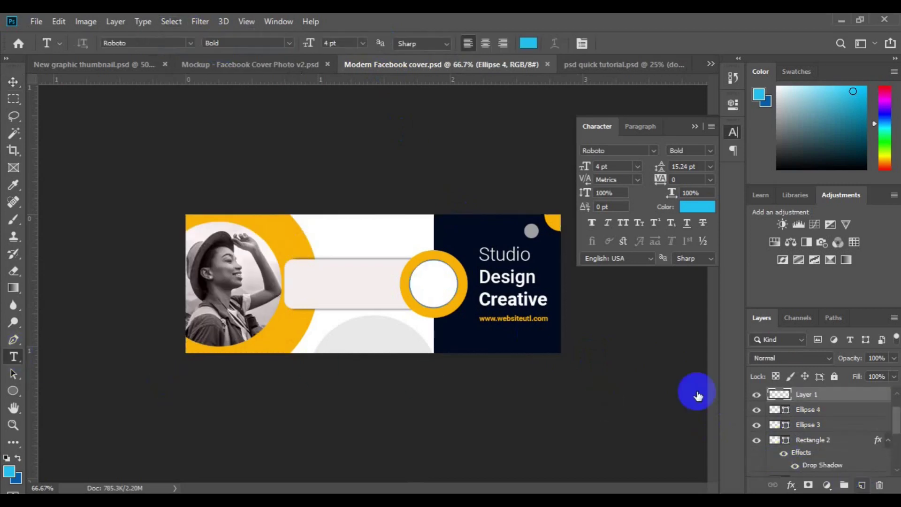
# Step: Make the circle text navy, sampled from the artwork, at 12 pt
pyautogui.click(528, 43)
pyautogui.click(468, 218)
pyautogui.click(838, 115)
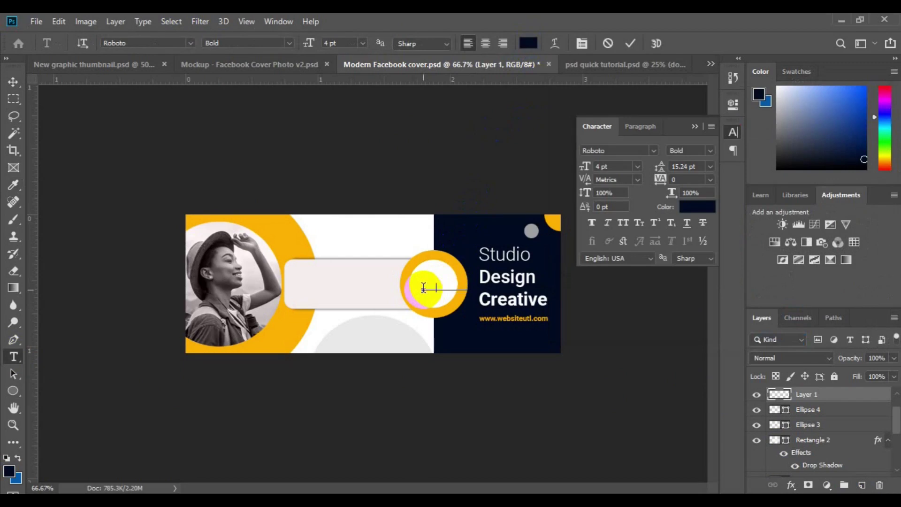
pyautogui.click(362, 43)
pyautogui.click(362, 115)
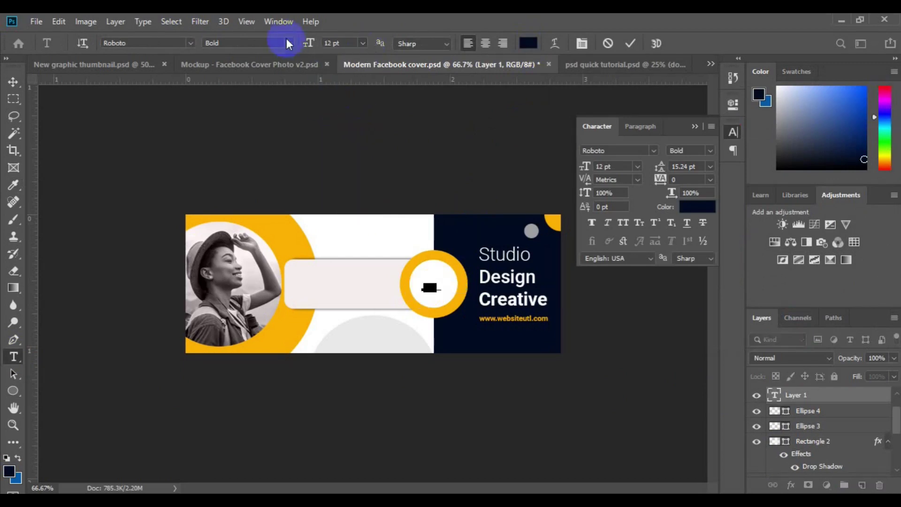
pyautogui.click(13, 82)
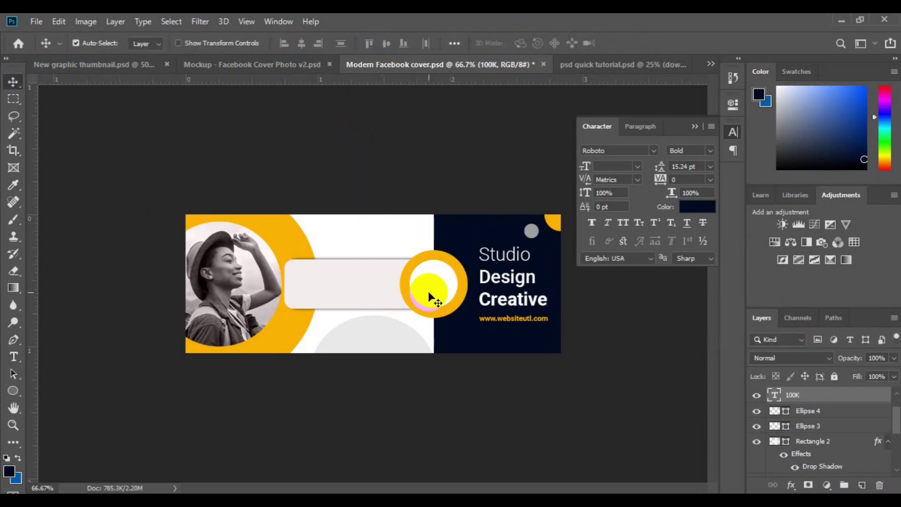
# Step: Correct the circle text from 100K to 10K
pyautogui.click(14, 357)
pyautogui.moveTo(456, 285); pyautogui.dragTo(465, 285)
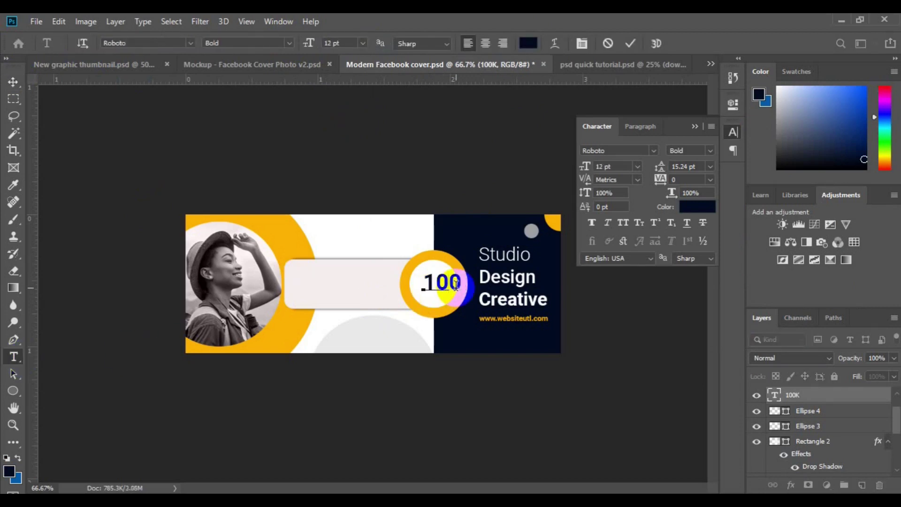
pyautogui.click(194, 202)
pyautogui.click(14, 81)
pyautogui.click(141, 224)
pyautogui.click(277, 341)
# Step: Select the 10K and Ellipse 3 layers, try horizontal centring, then undo it
pyautogui.click(816, 426)
pyautogui.click(454, 306)
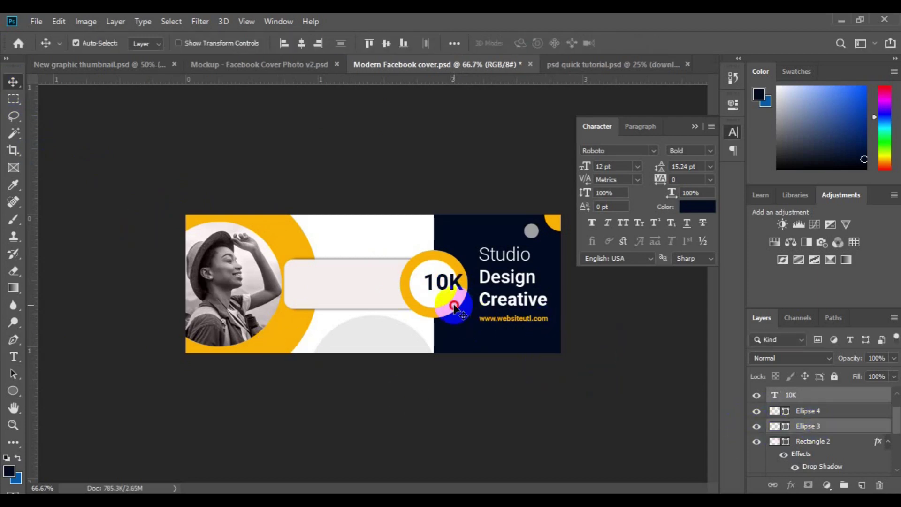
pyautogui.click(794, 398)
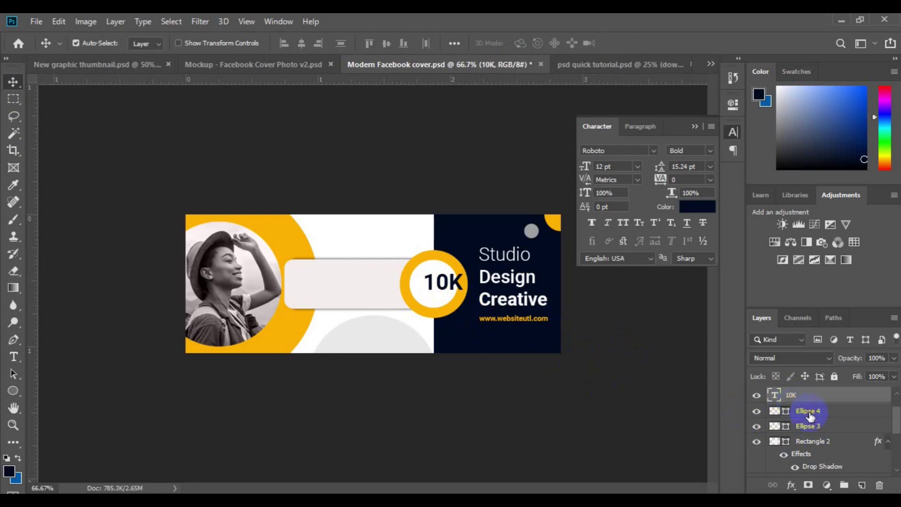
pyautogui.keyDown('shift'); pyautogui.click(808, 413); pyautogui.keyUp('shift')
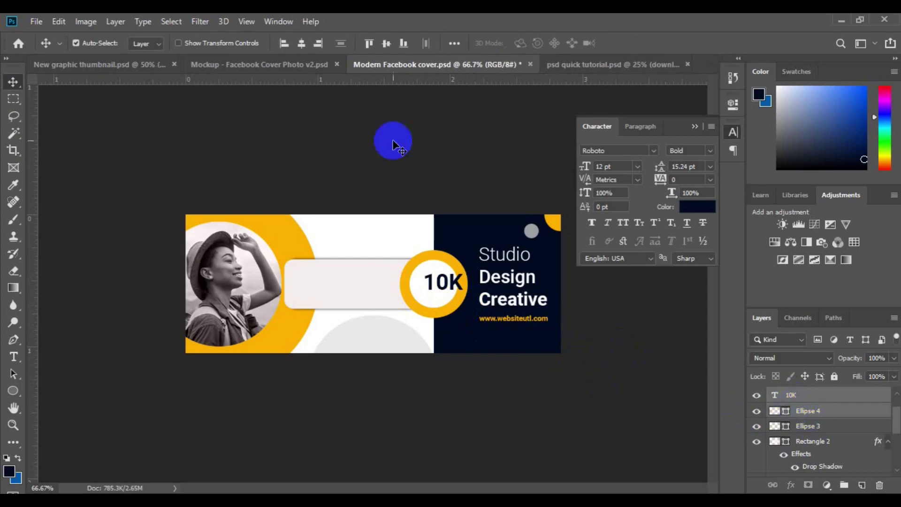
pyautogui.click(302, 45)
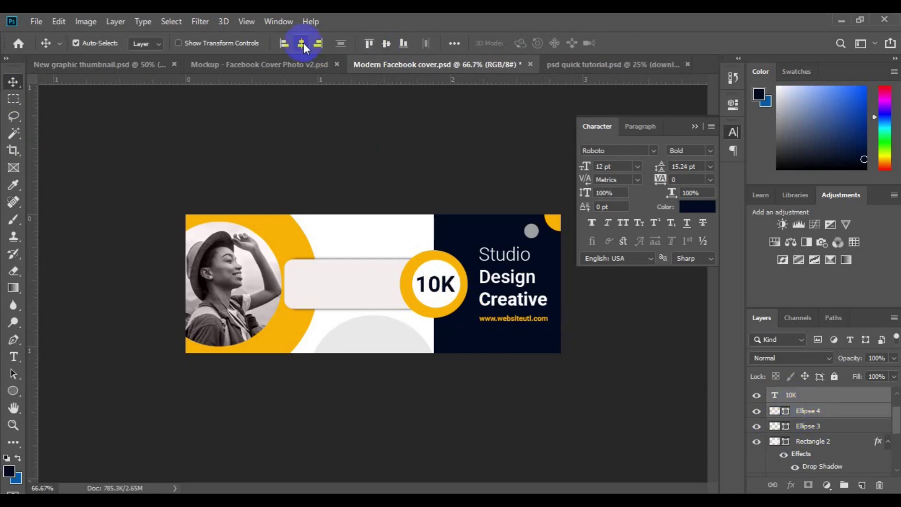
pyautogui.hotkey('ctrl', 'z')
pyautogui.click(801, 406)
# Step: Resize 10K to 10 pt and move it to the centre of the white circle
pyautogui.press('t')
pyautogui.doubleClick(438, 284)
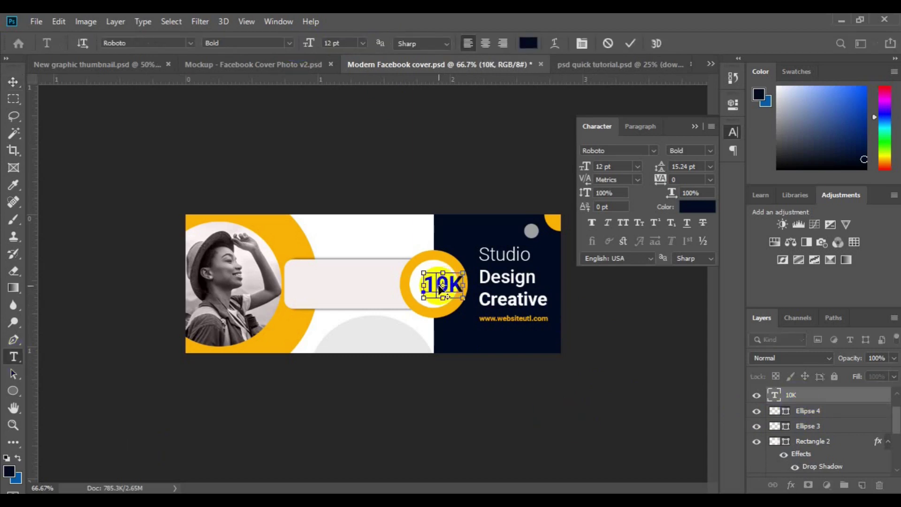
pyautogui.click(362, 44)
pyautogui.click(354, 102)
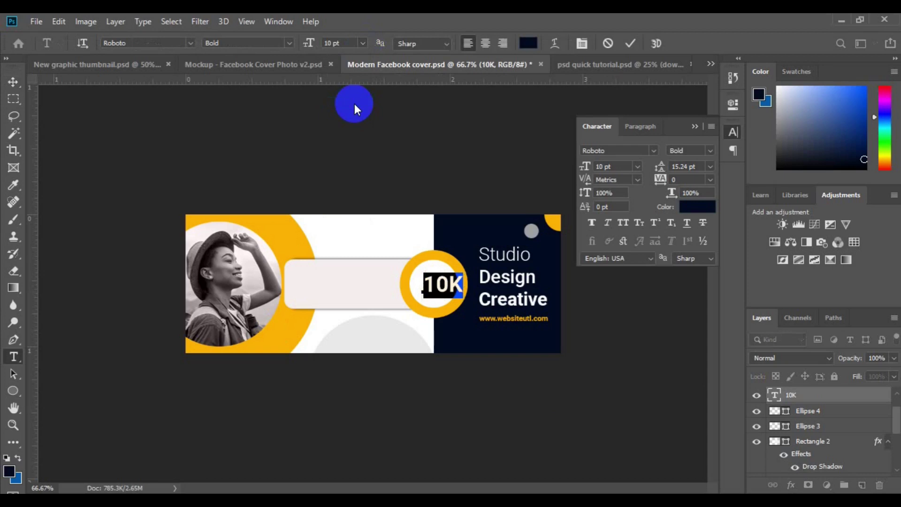
pyautogui.hotkey('ctrl', 'Return')
pyautogui.press('v')
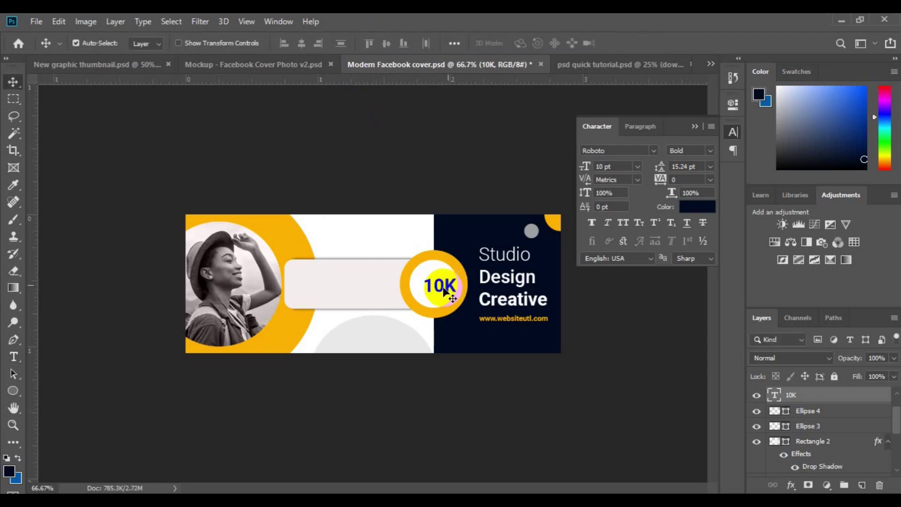
pyautogui.moveTo(444, 289); pyautogui.dragTo(434, 289)
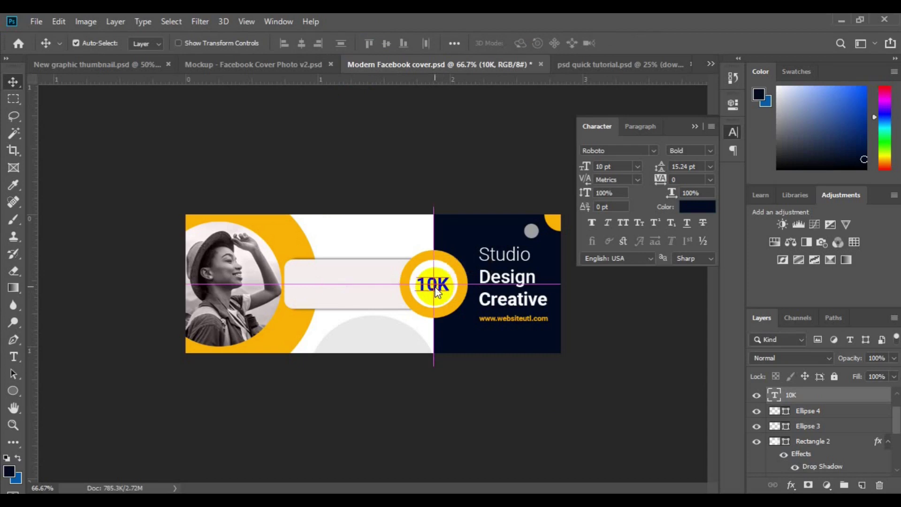
pyautogui.keyDown('ctrl'); pyautogui.click(797, 417); pyautogui.keyUp('ctrl')
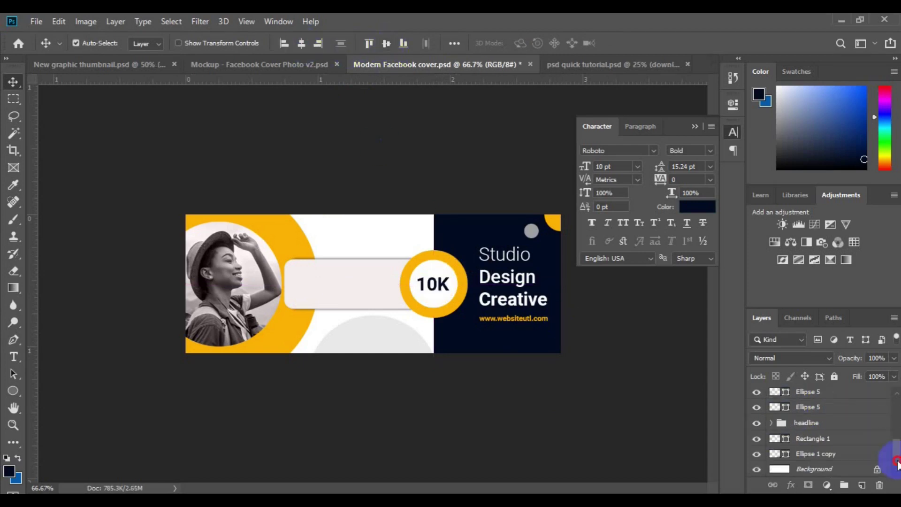
pyautogui.click(314, 237)
# Step: Add a navy 'Subtext Here' text line near the top of the white area
pyautogui.press('t')
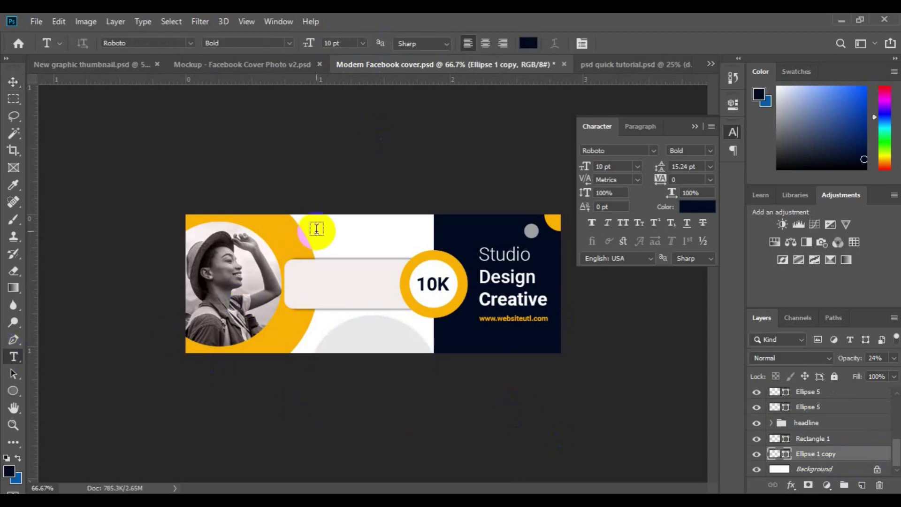
pyautogui.click(316, 230)
pyautogui.click(529, 44)
pyautogui.click(850, 111)
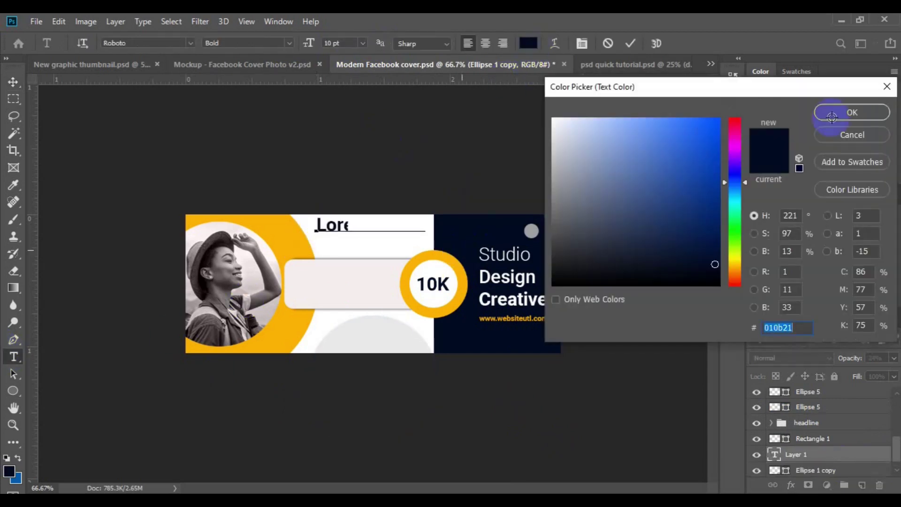
pyautogui.click(362, 43)
pyautogui.click(342, 56)
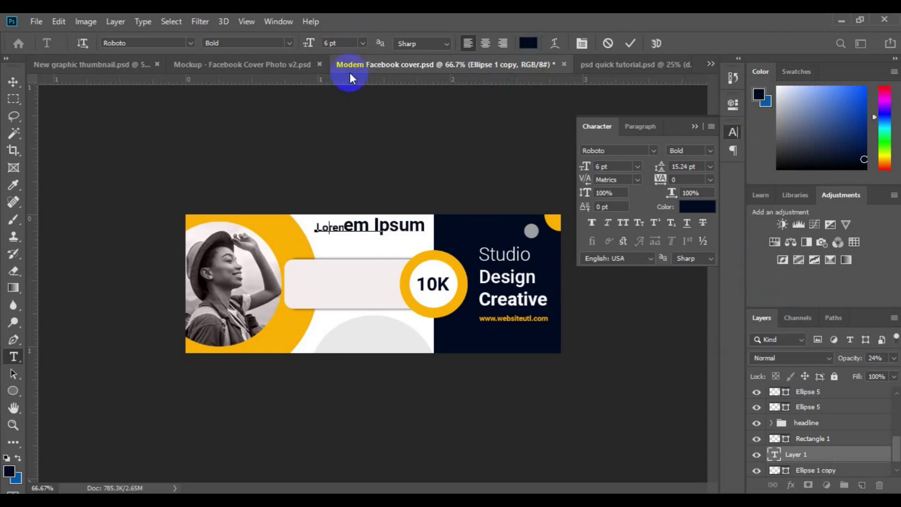
# Step: Split the subtext onto two lines with automatic leading and commit it
pyautogui.hotkey('ctrl', 'a')
pyautogui.click(710, 167)
pyautogui.click(705, 177)
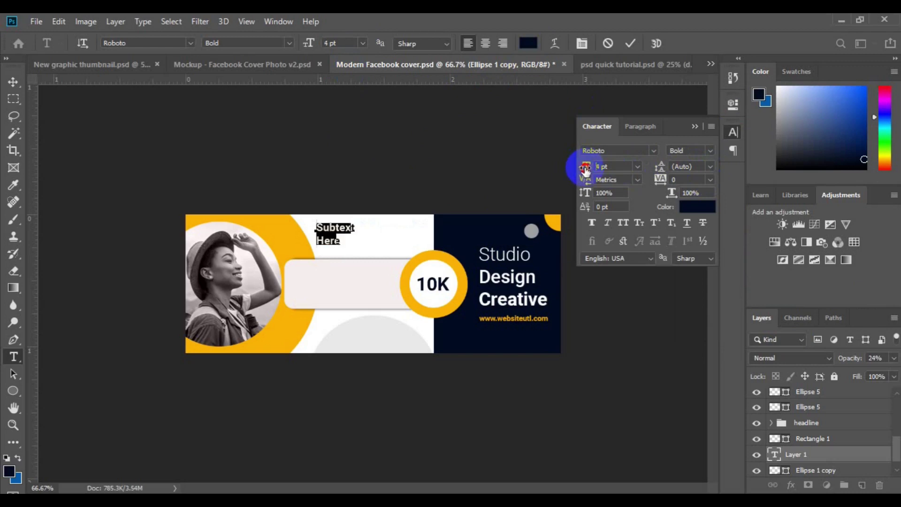
pyautogui.click(14, 86)
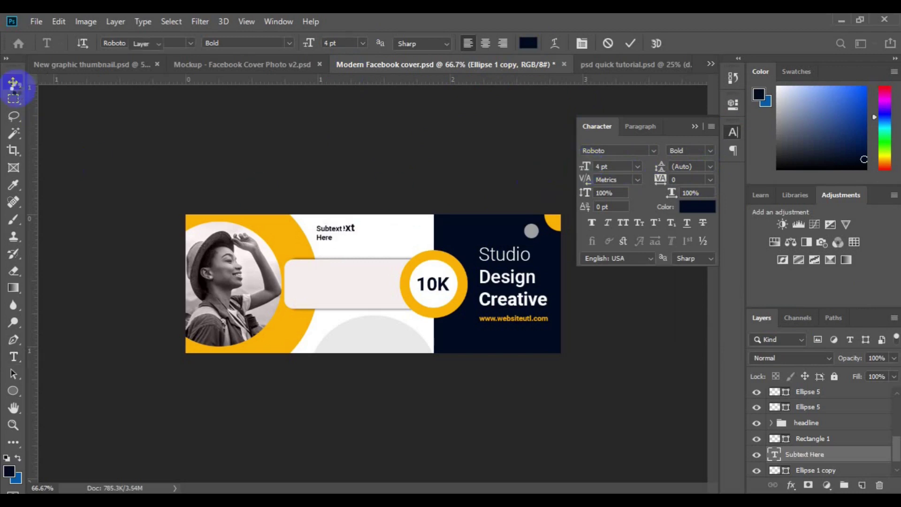
pyautogui.click(117, 157)
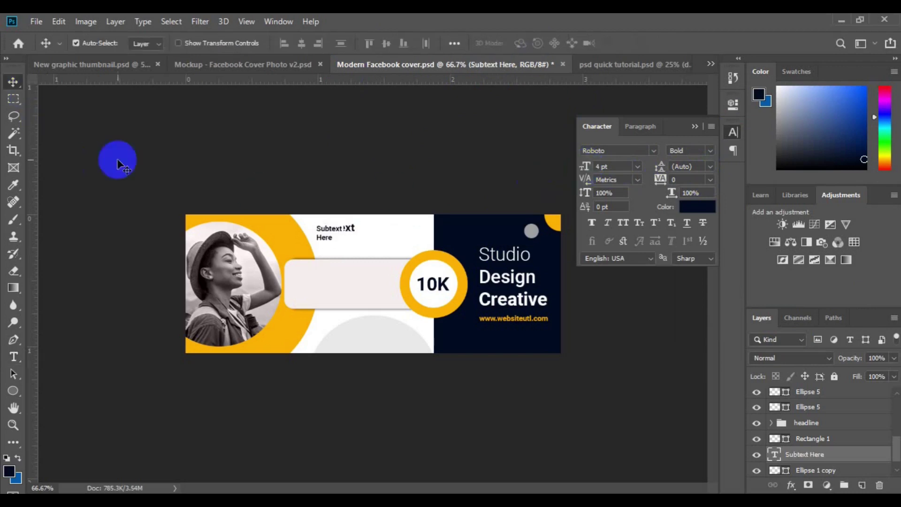
pyautogui.click(12, 391)
# Step: Add a new layer above the white box and choose the campfire custom shape
pyautogui.press('v')
pyautogui.click(368, 294)
pyautogui.click(496, 438)
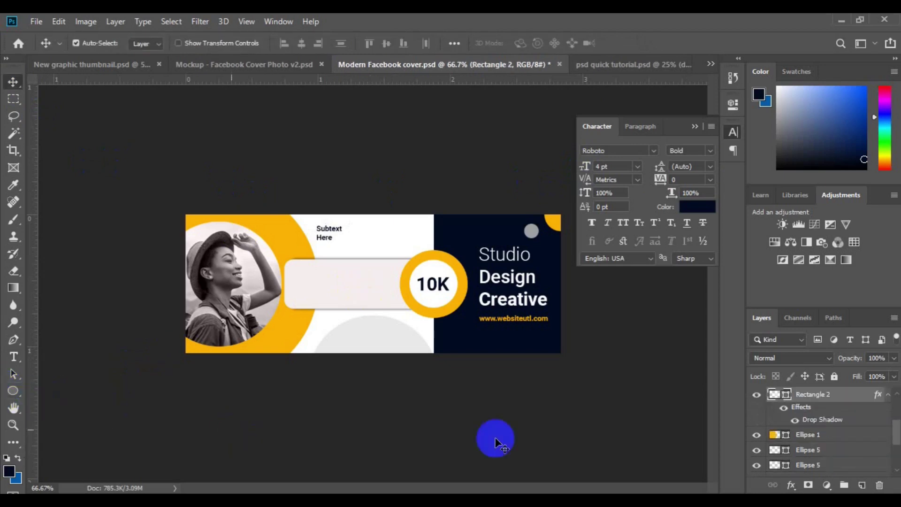
pyautogui.hotkey('ctrl', 'shift', 'alt', 'n')
pyautogui.rightClick(11, 394)
pyautogui.click(64, 454)
pyautogui.click(531, 52)
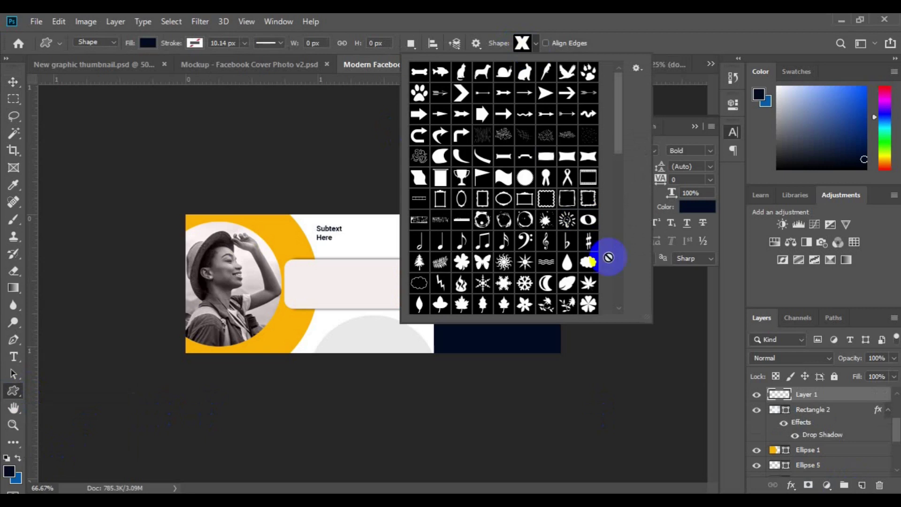
pyautogui.moveTo(620, 181); pyautogui.dragTo(623, 264)
pyautogui.click(461, 287)
# Step: Set the fill to the cover's yellow and draw the campfire inside the white box
pyautogui.click(149, 44)
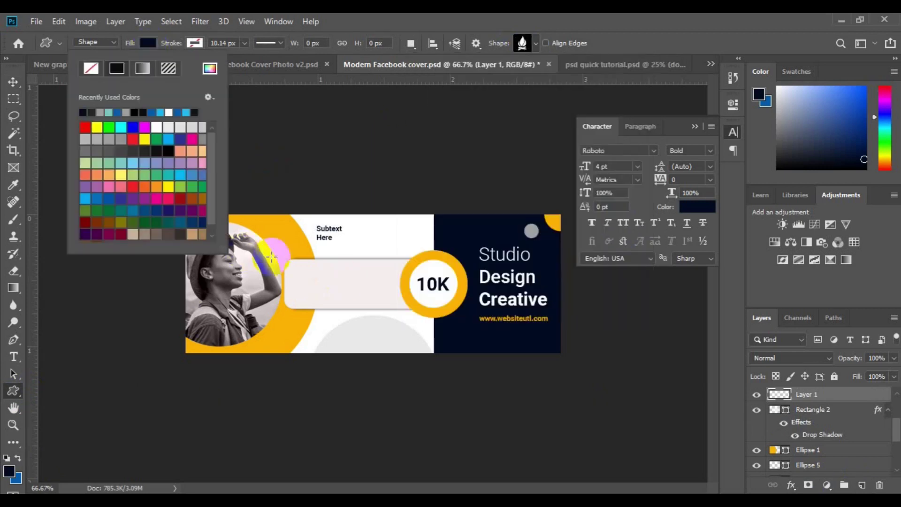
pyautogui.click(210, 68)
pyautogui.click(264, 225)
pyautogui.press('Return')
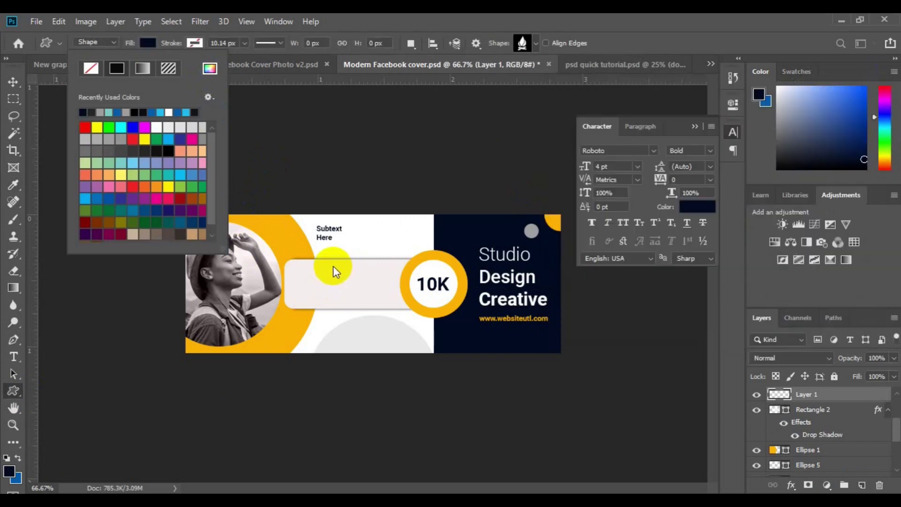
pyautogui.click(352, 281)
pyautogui.moveTo(352, 281); pyautogui.dragTo(347, 276)
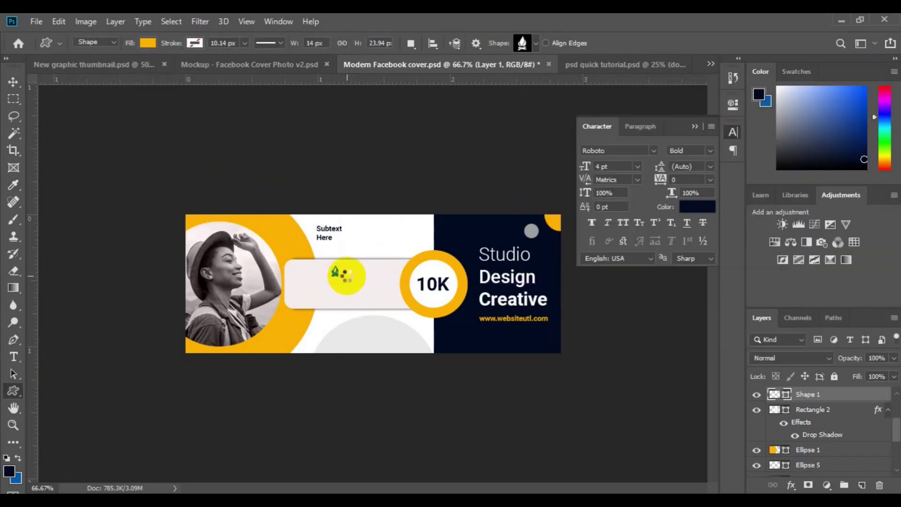
# Step: Resize the campfire icon and move it left within the white box
pyautogui.press('v')
pyautogui.hotkey('ctrl', 't')
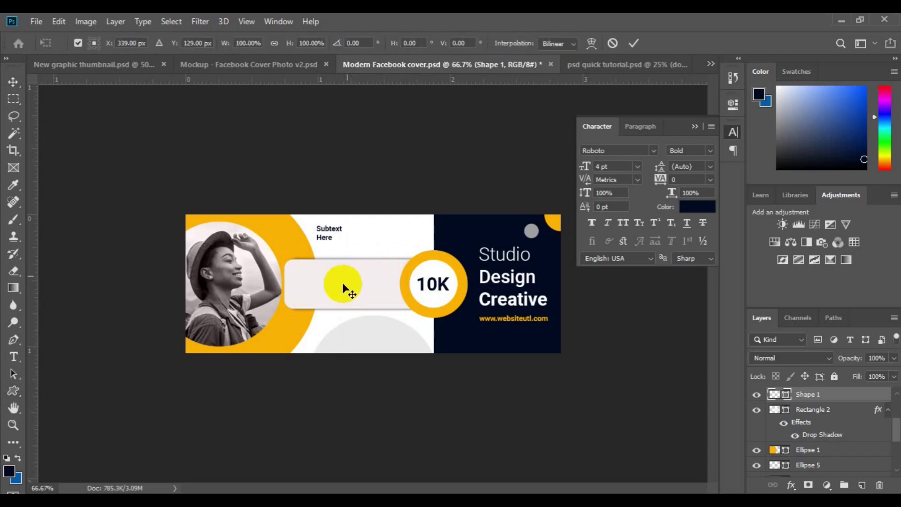
pyautogui.moveTo(364, 289); pyautogui.dragTo(364, 290)
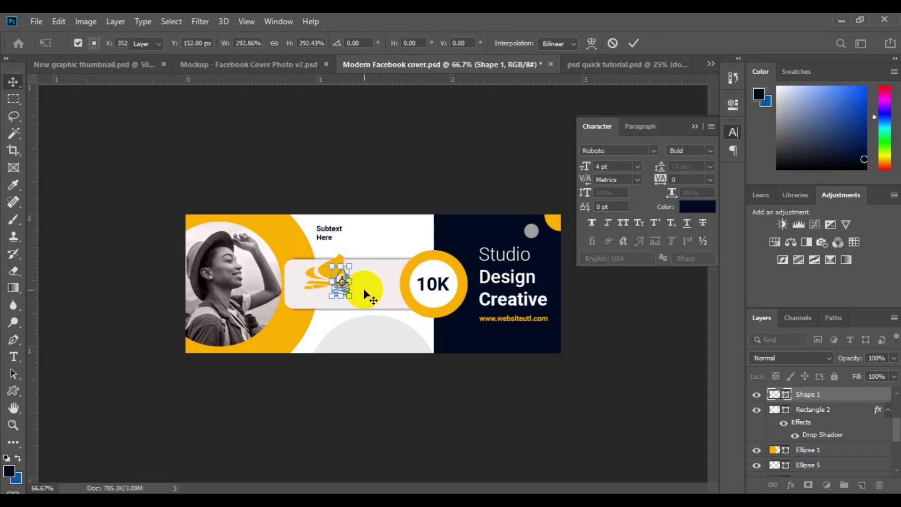
pyautogui.press('Return')
pyautogui.hotkey('ctrl', '1')
pyautogui.hotkey('ctrl', 't')
pyautogui.moveTo(339, 303); pyautogui.dragTo(335, 296)
pyautogui.press('Return')
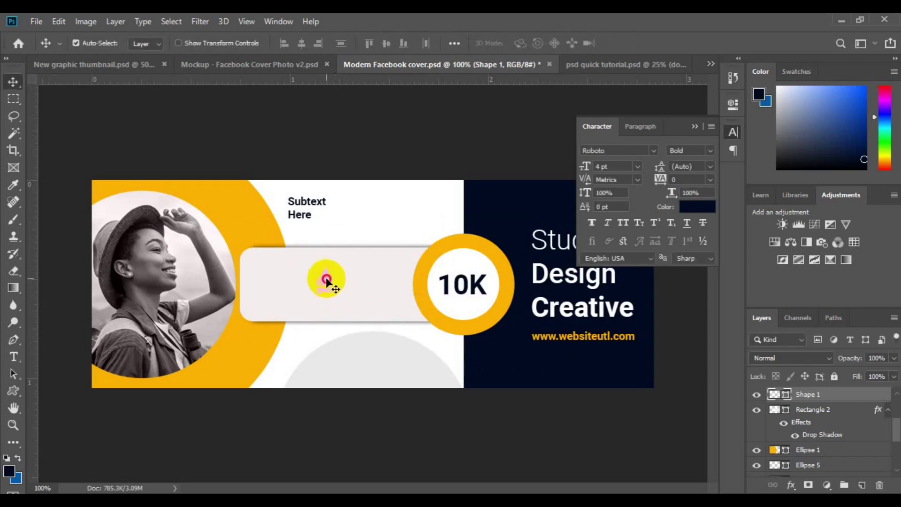
pyautogui.moveTo(256, 281); pyautogui.dragTo(317, 269)
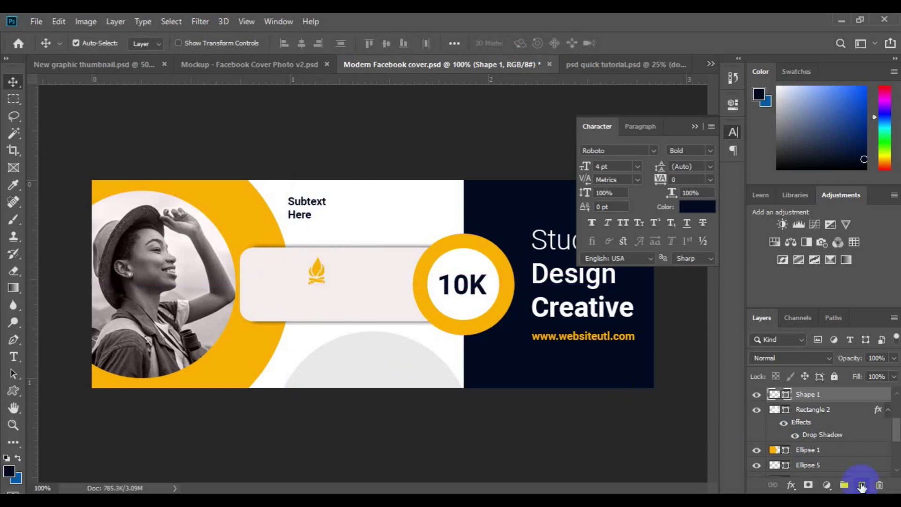
# Step: Type 'LOGO PRO' as a new text layer below the flame icon
pyautogui.click(862, 485)
pyautogui.click(13, 357)
pyautogui.click(296, 299)
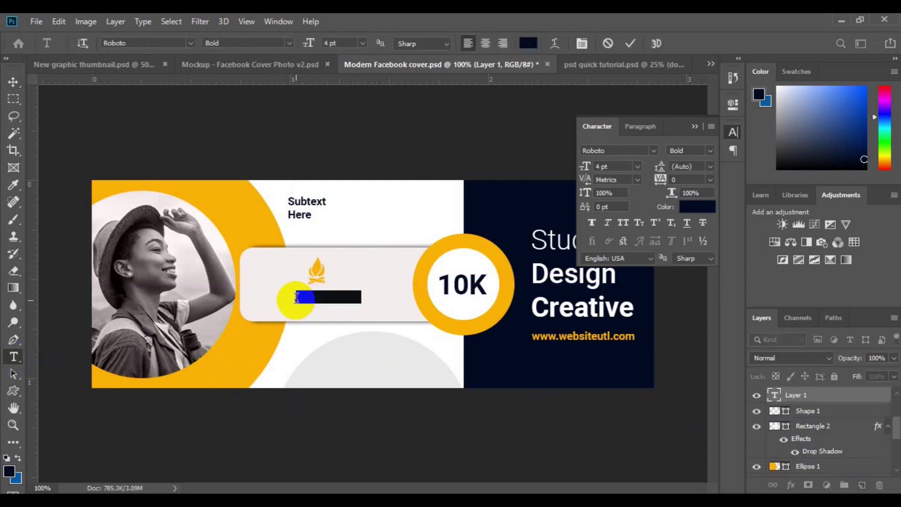
pyautogui.click(296, 299)
pyautogui.hotkey('ctrl', 'a')
pyautogui.write('LOGO PRO')
# Step: Set the word PRO to Light weight and place the text beneath the flame
pyautogui.hotkey('ctrl', 'shift', 'Left')
pyautogui.click(288, 42)
pyautogui.click(277, 57)
pyautogui.click(288, 43)
pyautogui.click(280, 77)
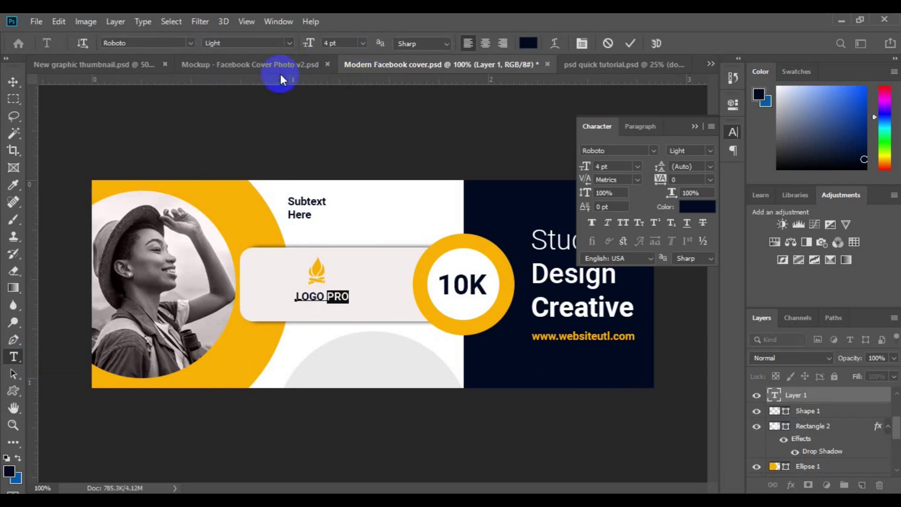
pyautogui.click(14, 81)
pyautogui.moveTo(312, 295); pyautogui.dragTo(317, 298)
# Step: Group the flame icon with LOGO PRO and centre the group on the white box
pyautogui.click(796, 431)
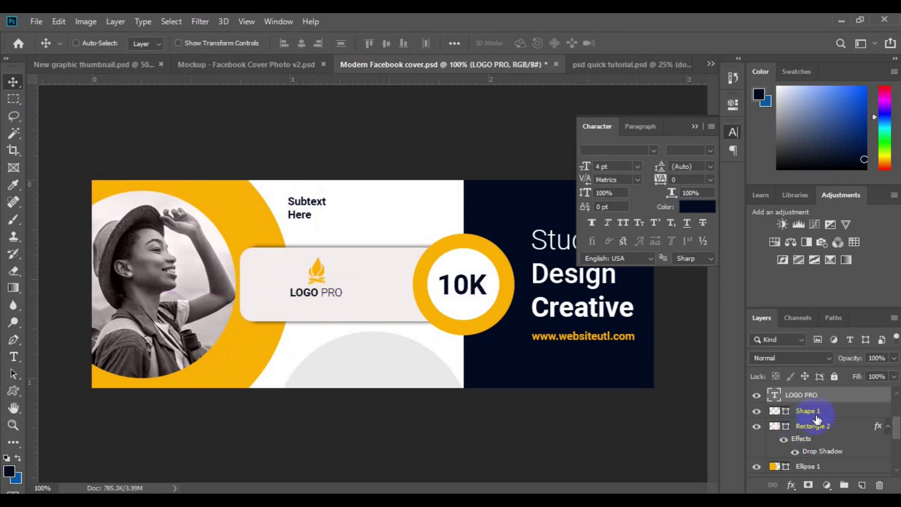
pyautogui.keyDown('ctrl'); pyautogui.click(816, 415); pyautogui.keyUp('ctrl')
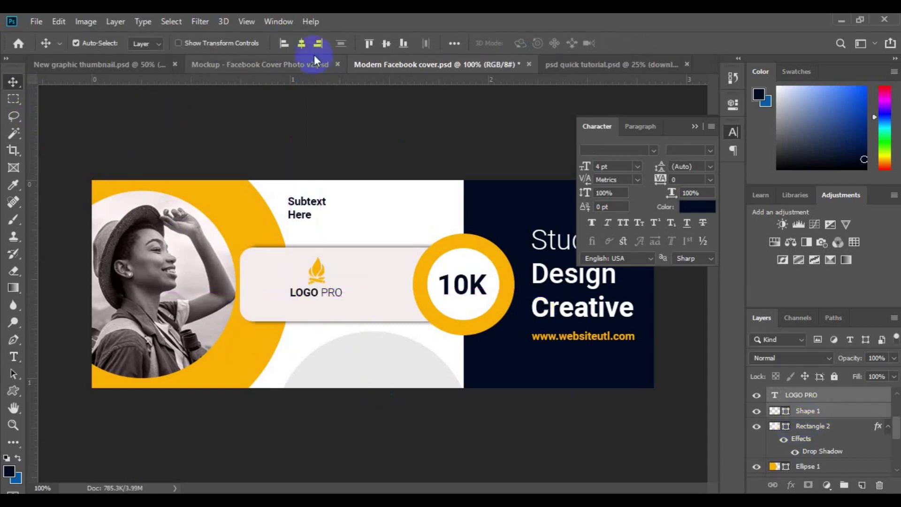
pyautogui.click(844, 484)
pyautogui.keyDown('ctrl'); pyautogui.click(827, 412); pyautogui.keyUp('ctrl')
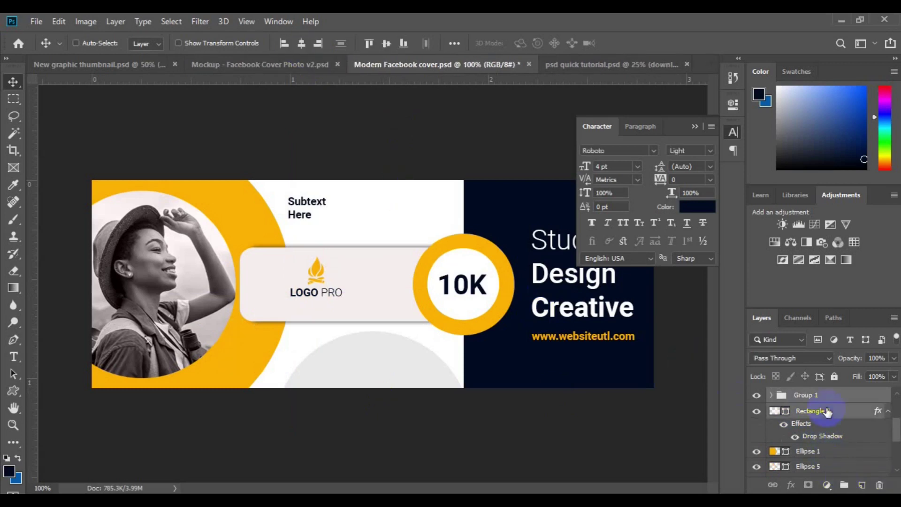
pyautogui.click(387, 47)
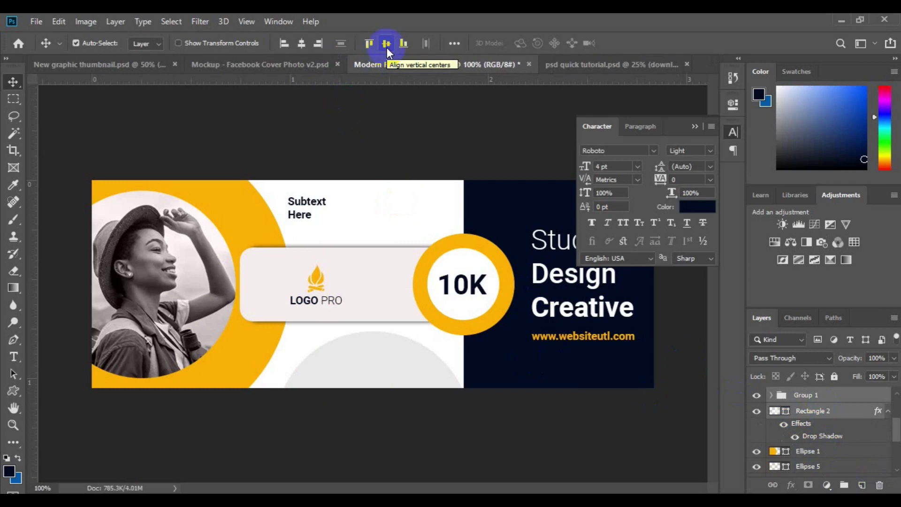
pyautogui.click(306, 47)
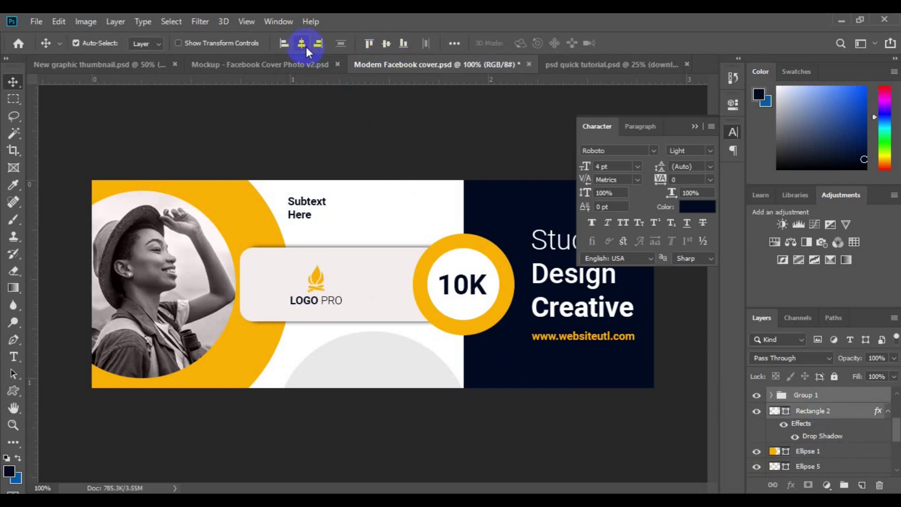
pyautogui.hotkey('ctrl', '-')
# Step: Draw a Medium-weight paragraph box below the white box, widen it, and centre it horizontally
pyautogui.click(862, 485)
pyautogui.click(13, 356)
pyautogui.click(289, 42)
pyautogui.click(221, 119)
pyautogui.moveTo(415, 345); pyautogui.dragTo(419, 345)
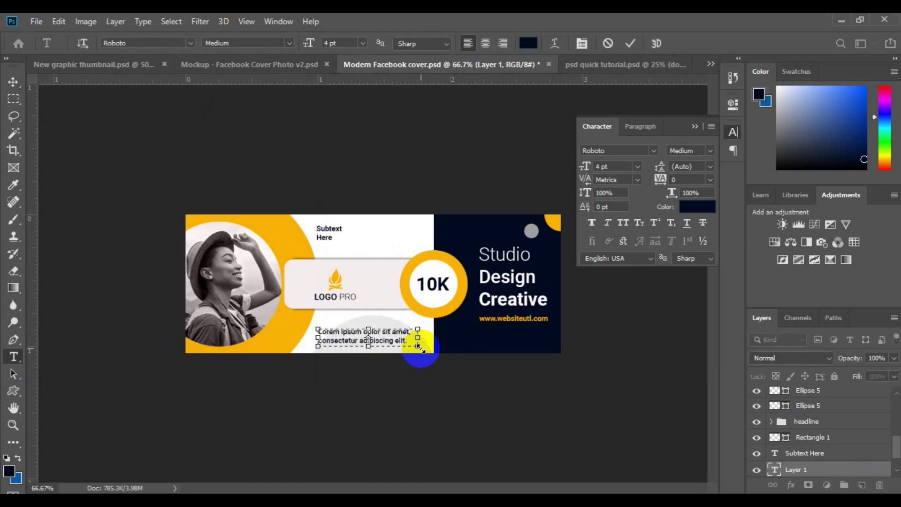
pyautogui.moveTo(417, 337); pyautogui.dragTo(433, 335)
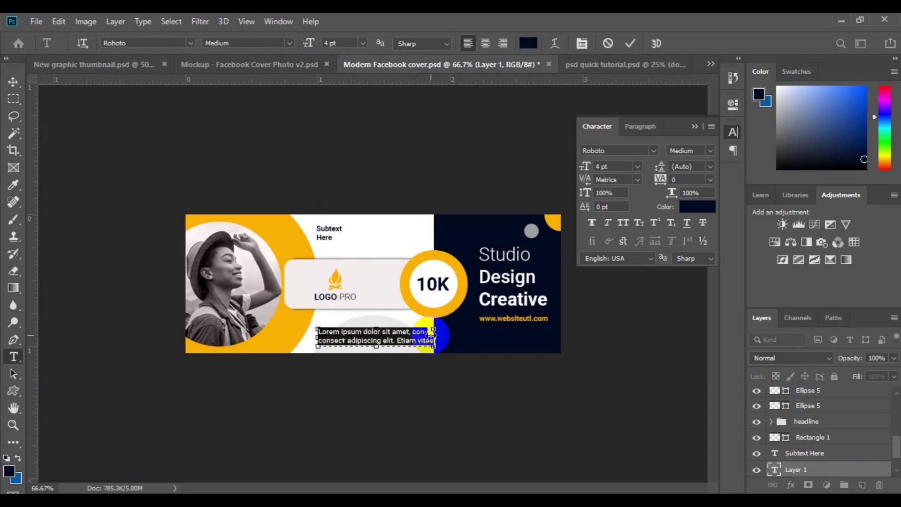
pyautogui.click(13, 82)
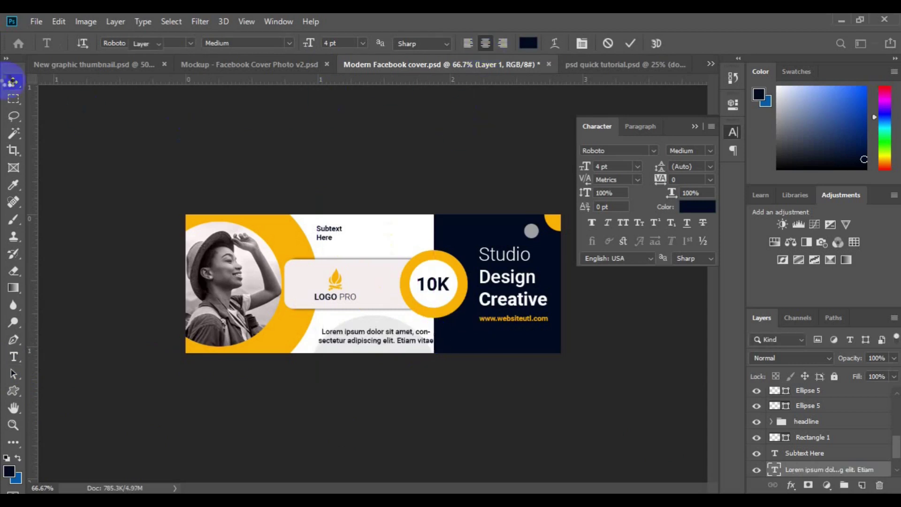
pyautogui.click(303, 46)
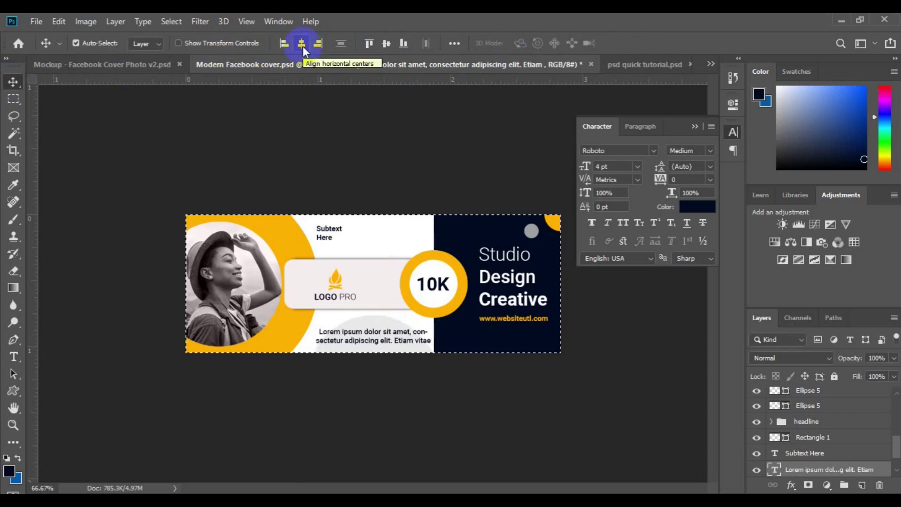